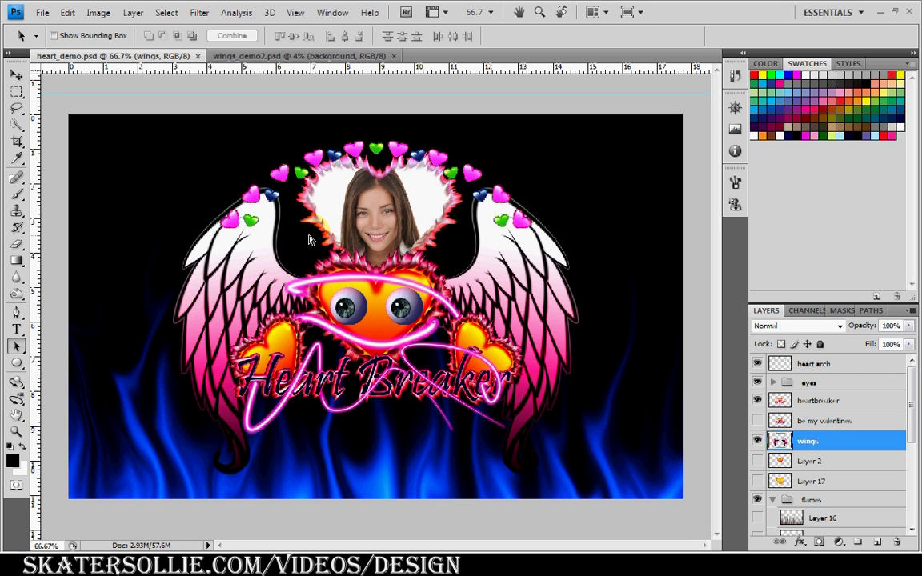
# - Switch to the wings_demo2.psd document and add a new empty layer above the background layer
pyautogui.click(319, 84)
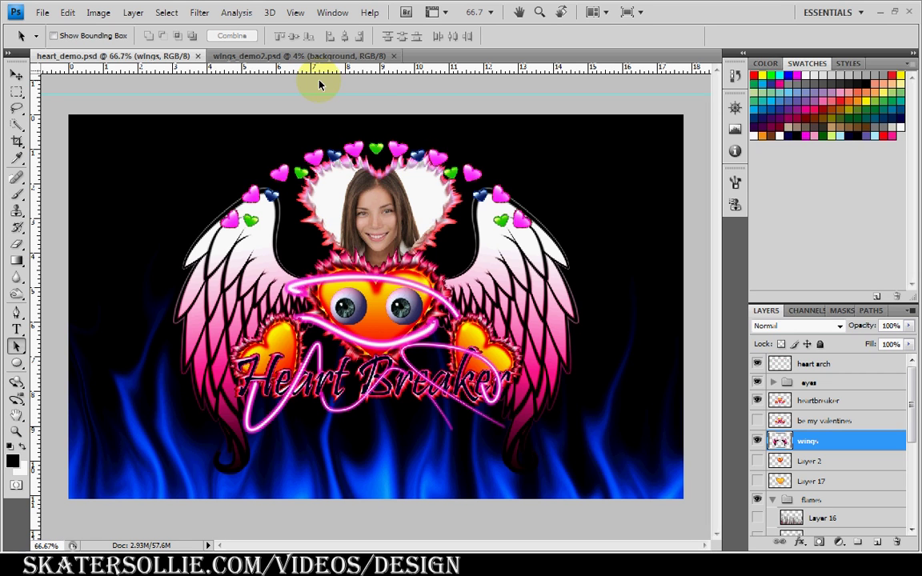
pyautogui.click(317, 57)
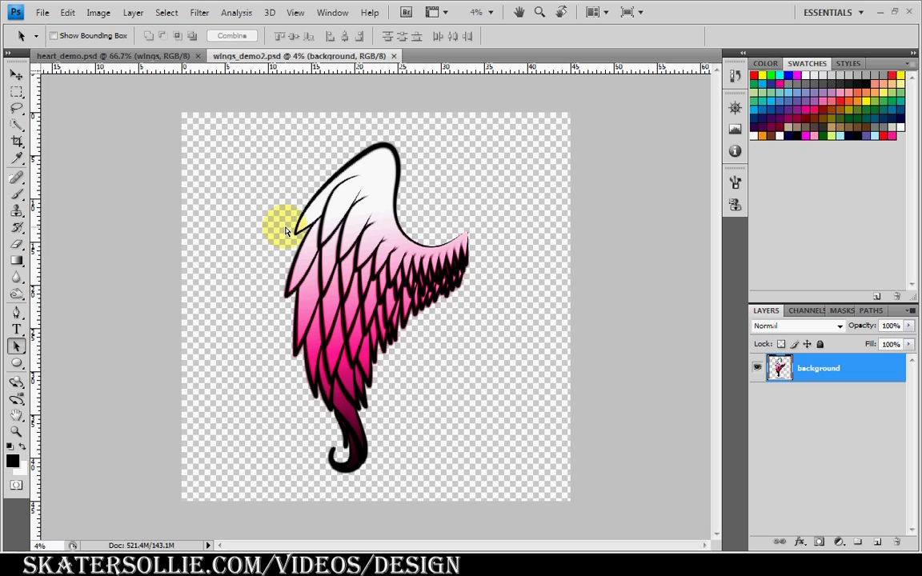
pyautogui.press('p')
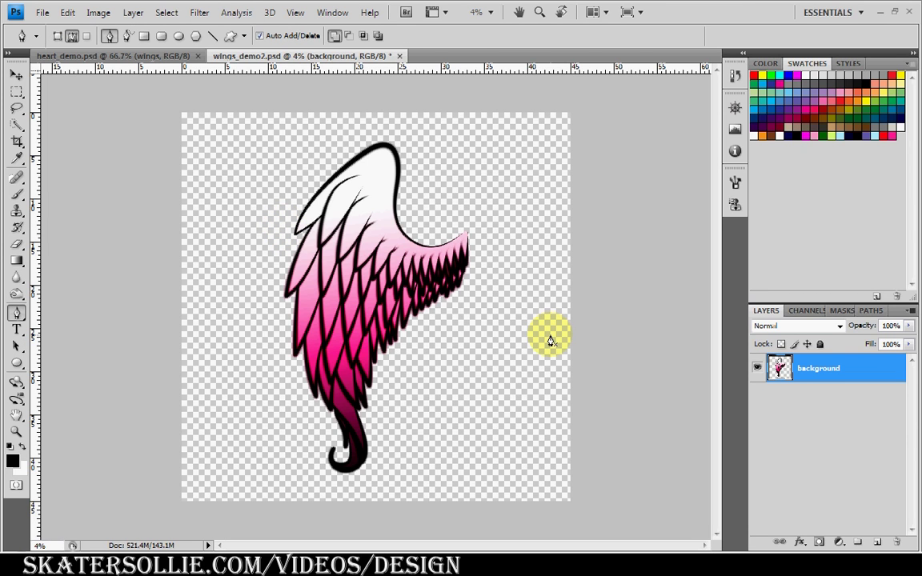
pyautogui.click(875, 544)
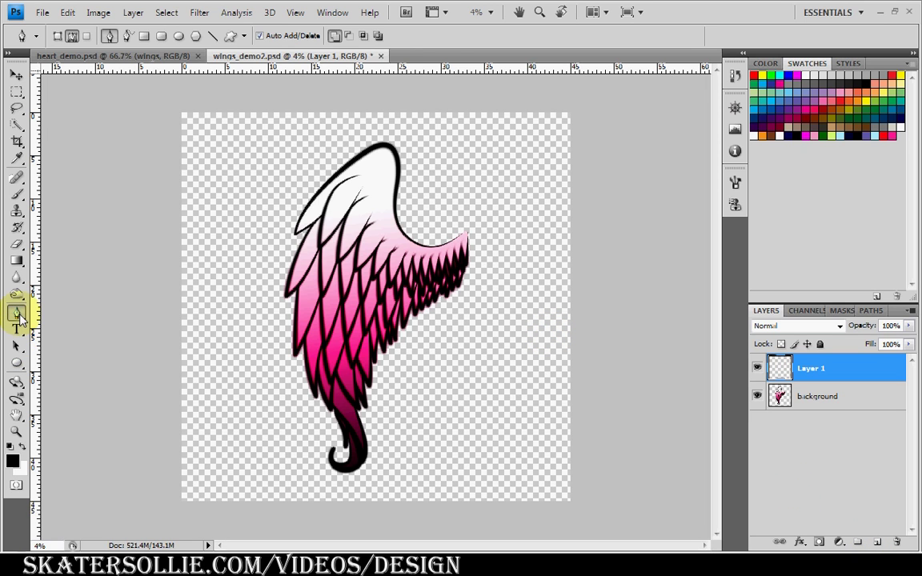
# - With the Pen tool in Paths mode and black as foreground colour, draw an open curved path across the middle of the wing
pyautogui.click(18, 313)
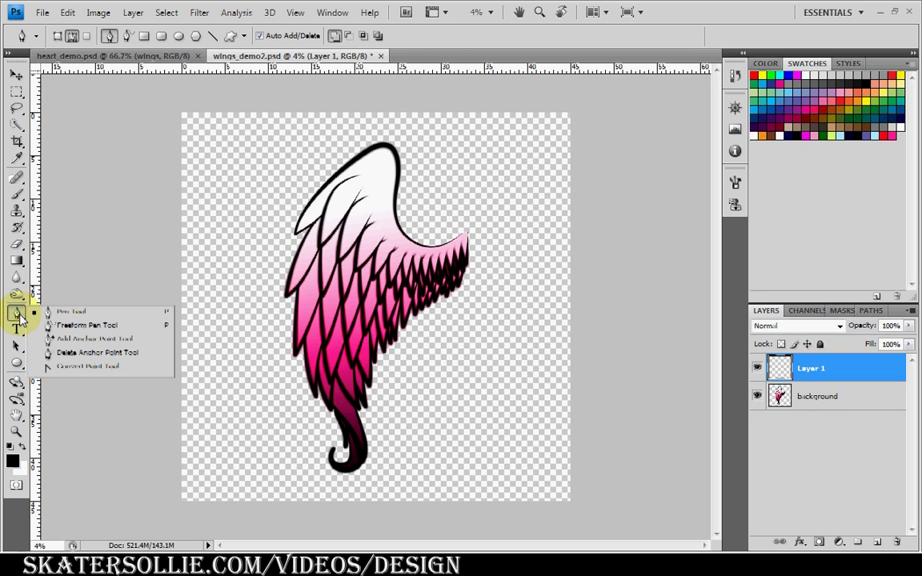
pyautogui.click(72, 37)
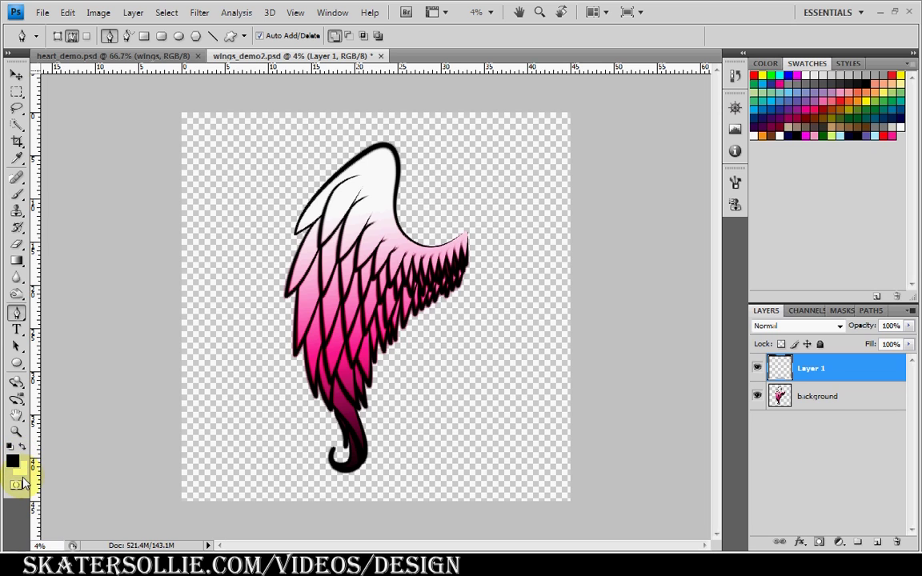
pyautogui.press('x')
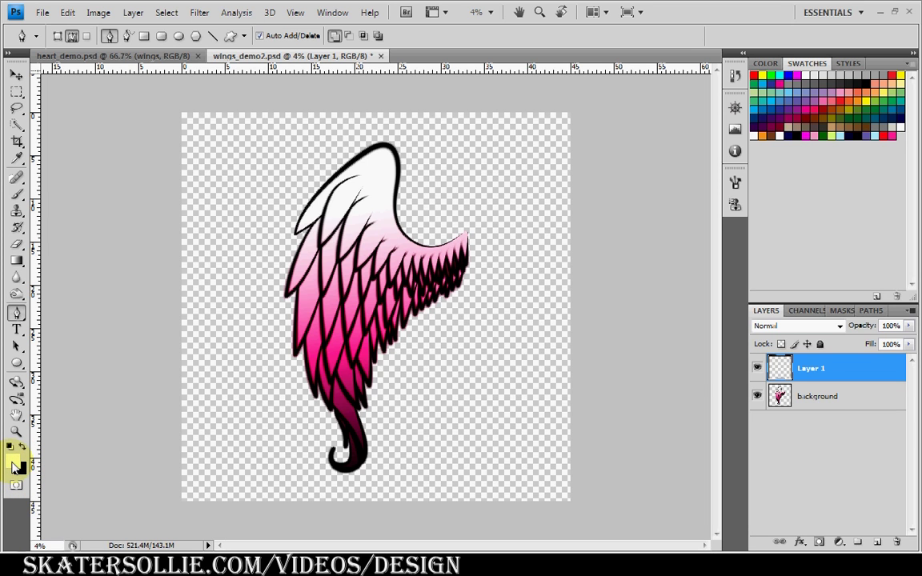
pyautogui.press('x')
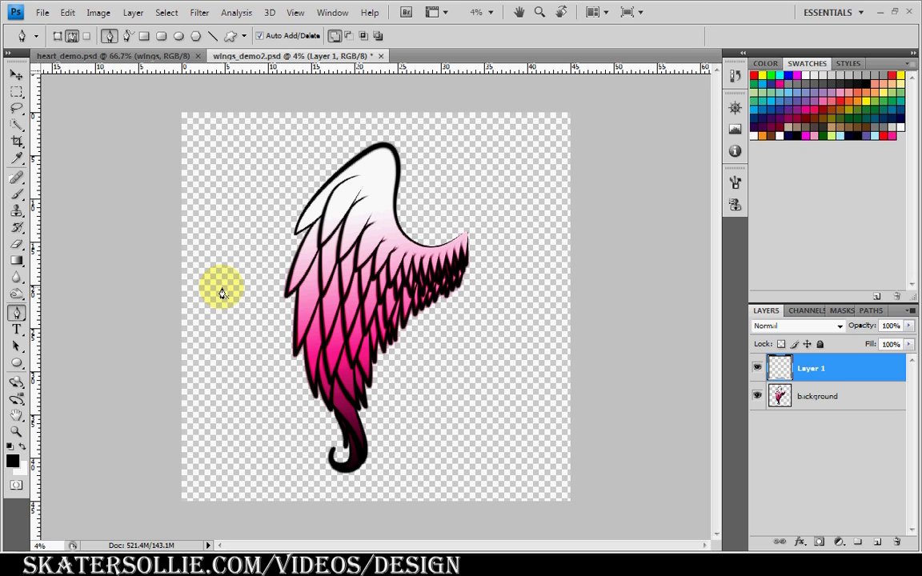
pyautogui.moveTo(227, 276); pyautogui.dragTo(318, 246)
pyautogui.moveTo(496, 212); pyautogui.dragTo(511, 231)
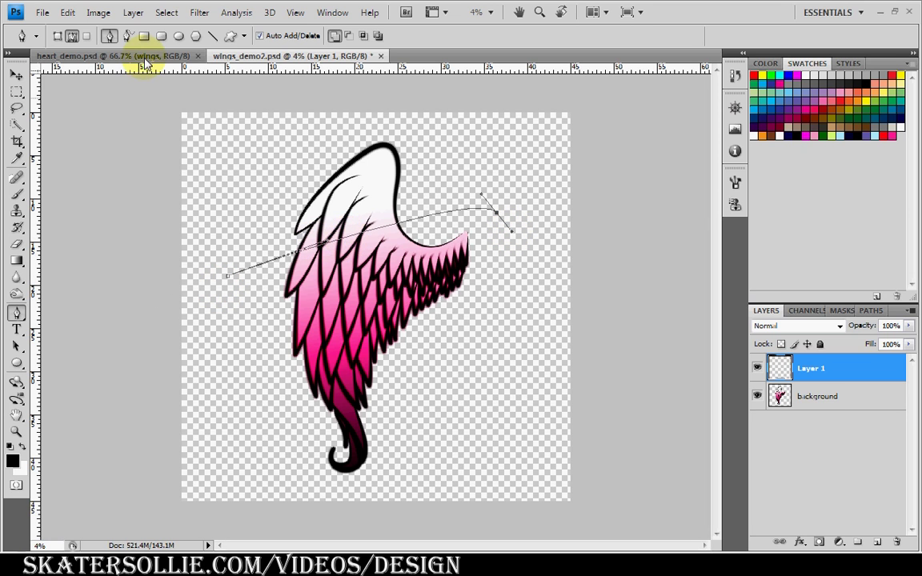
# - Stroke the curved path with the soft 180 px black brush, Simulate Pressure enabled, and dismiss the path
pyautogui.press('b')
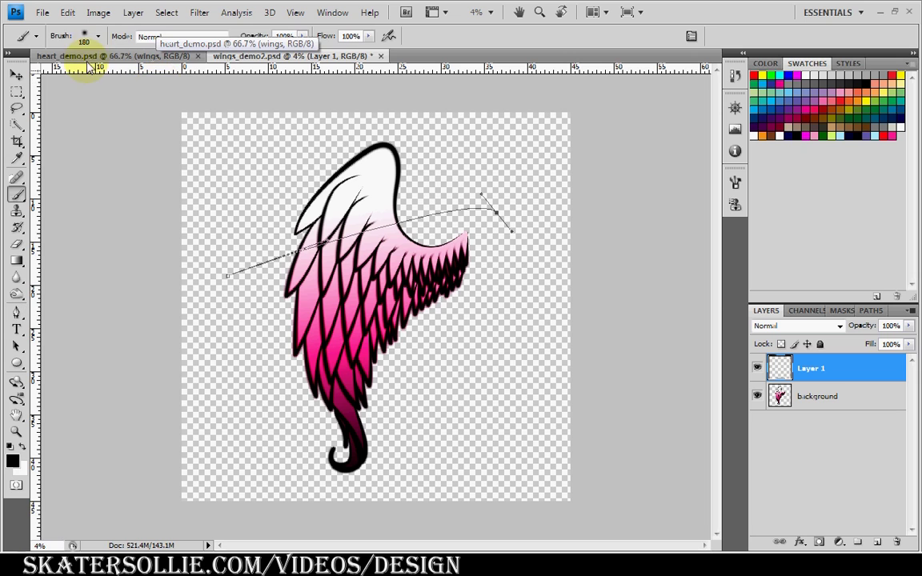
pyautogui.click(87, 36)
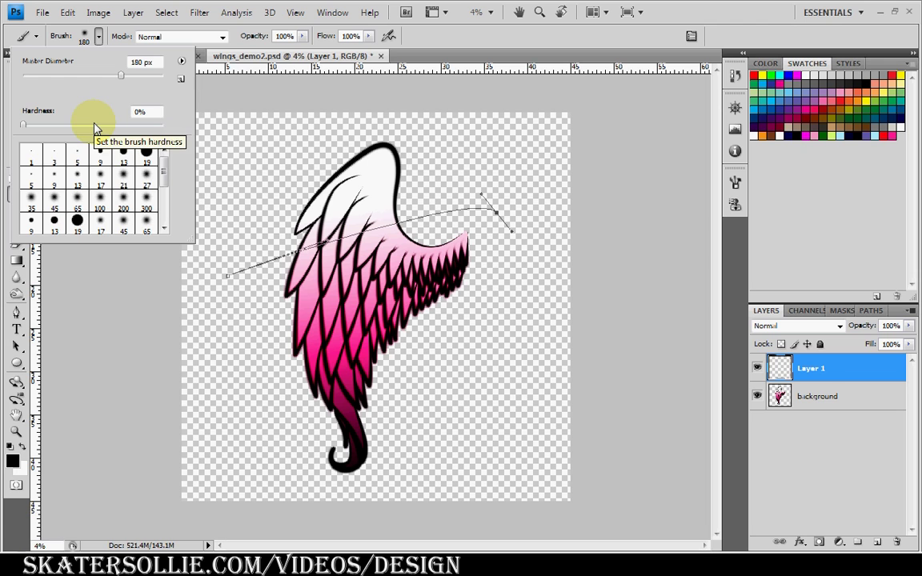
pyautogui.click(258, 68)
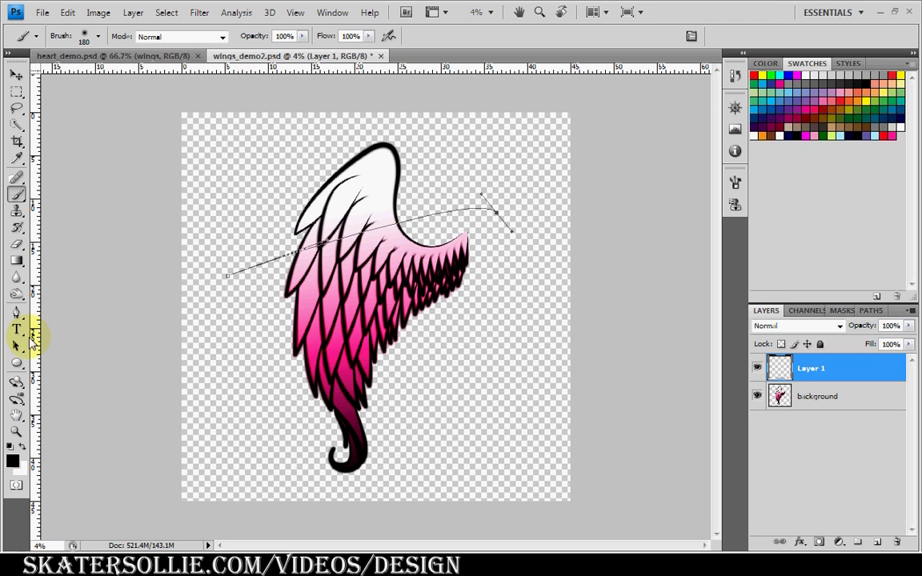
pyautogui.click(17, 346)
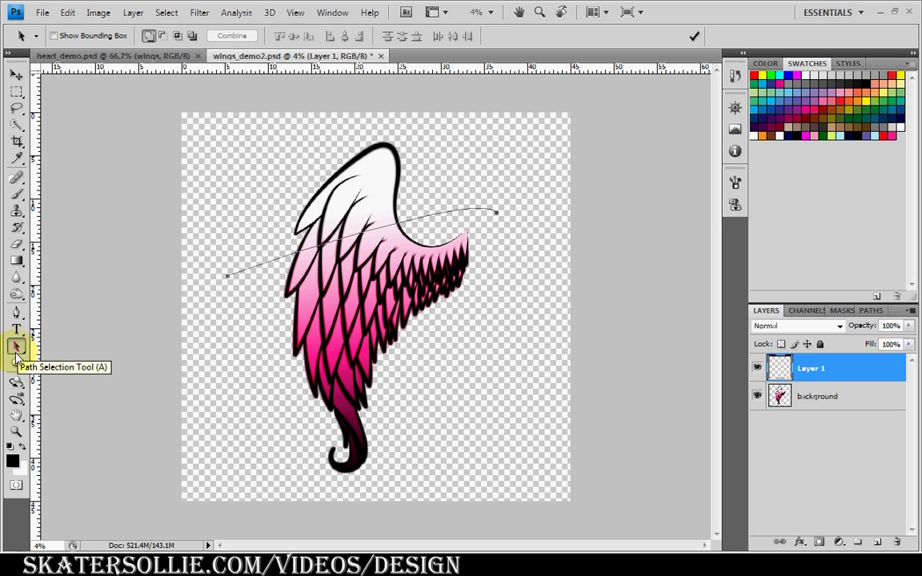
pyautogui.rightClick(444, 216)
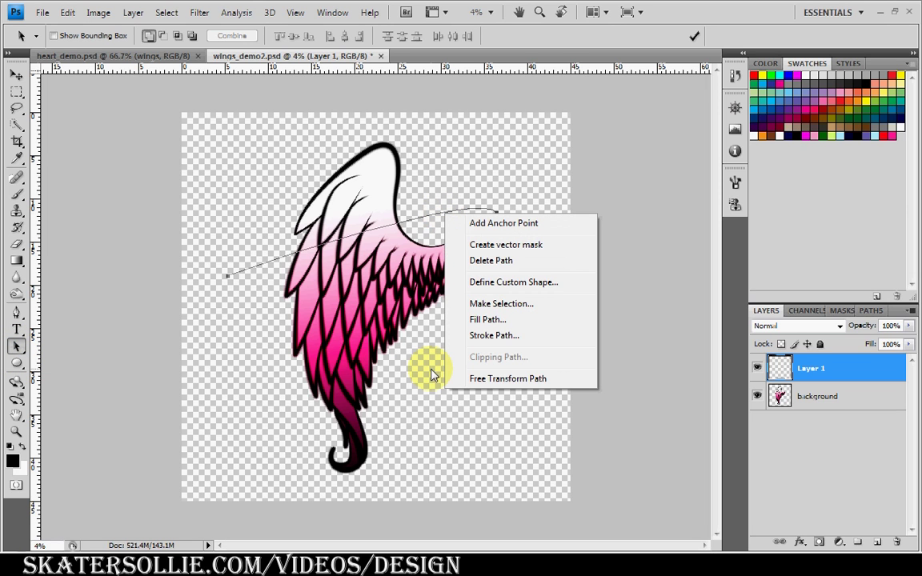
pyautogui.click(493, 335)
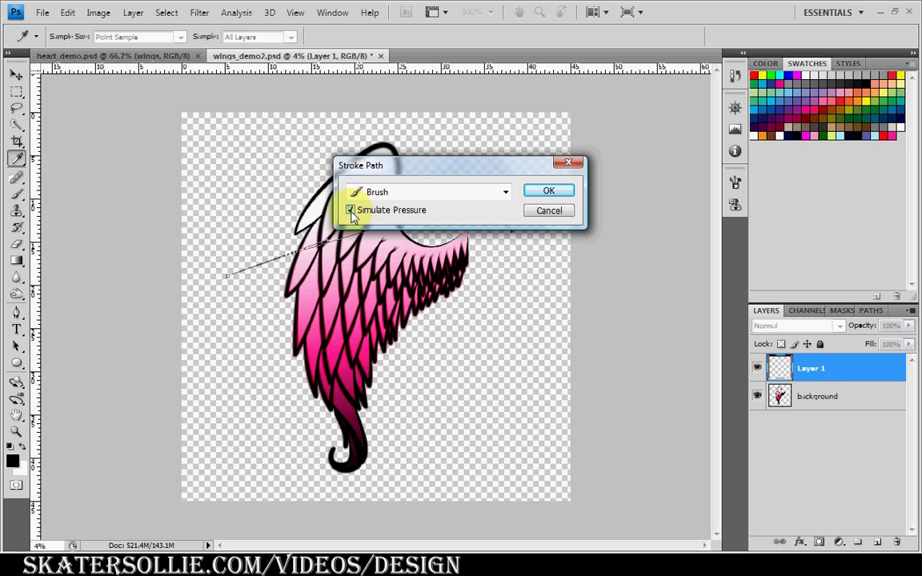
pyautogui.click(544, 192)
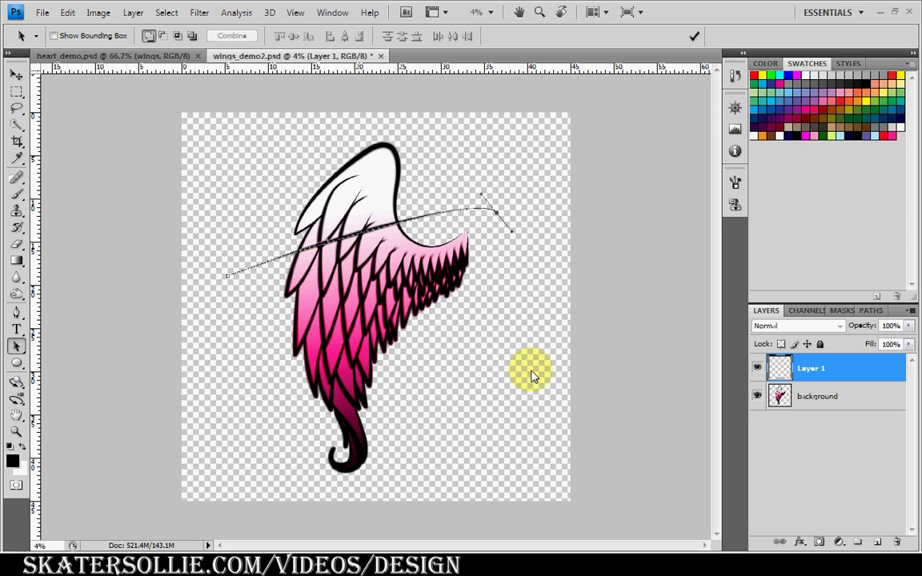
pyautogui.click(551, 309)
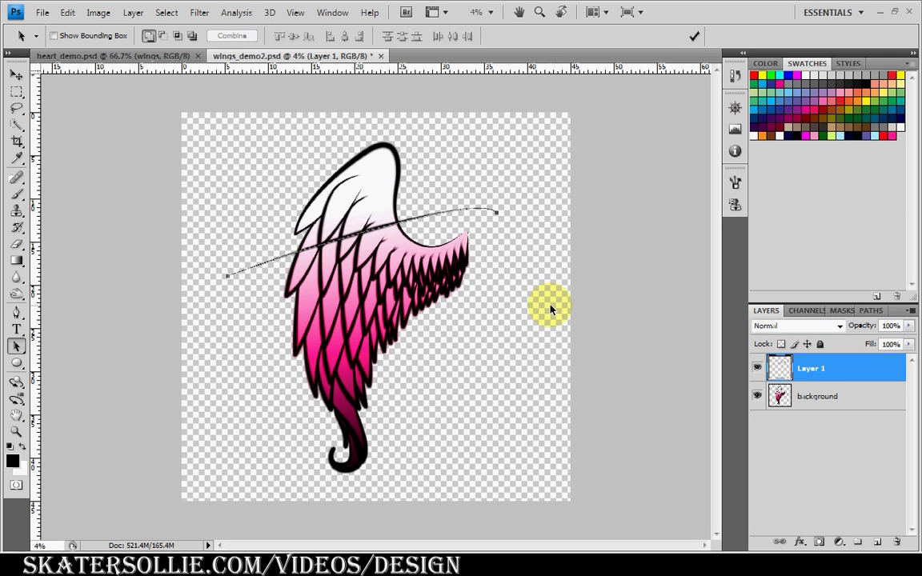
pyautogui.press('Return')
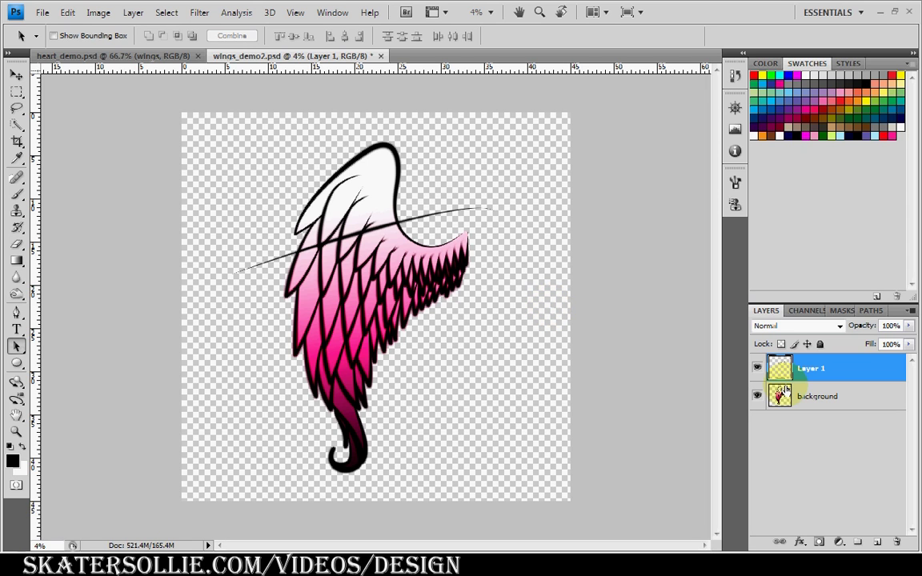
# - Delete the layer holding the practice stroke and add a fresh empty layer above the background
pyautogui.moveTo(786, 390); pyautogui.dragTo(897, 545)
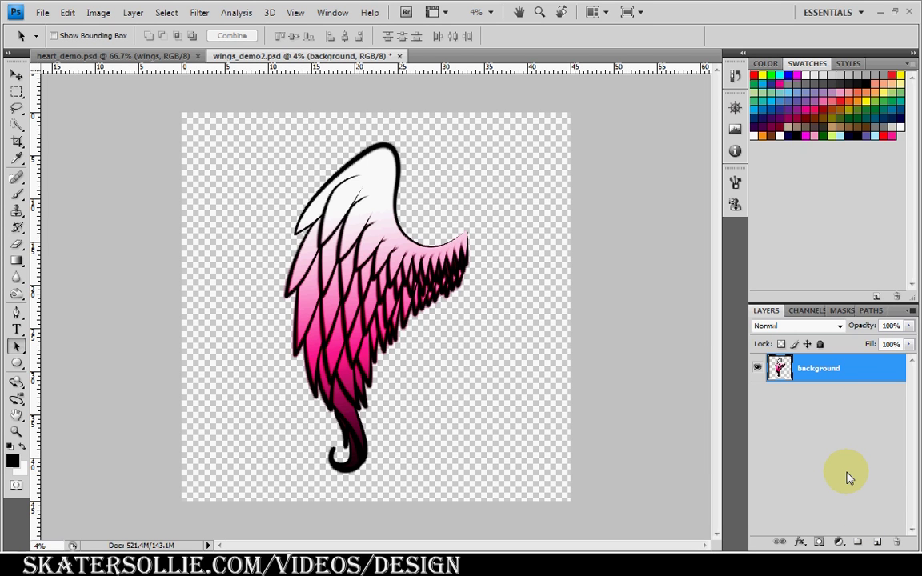
pyautogui.click(876, 543)
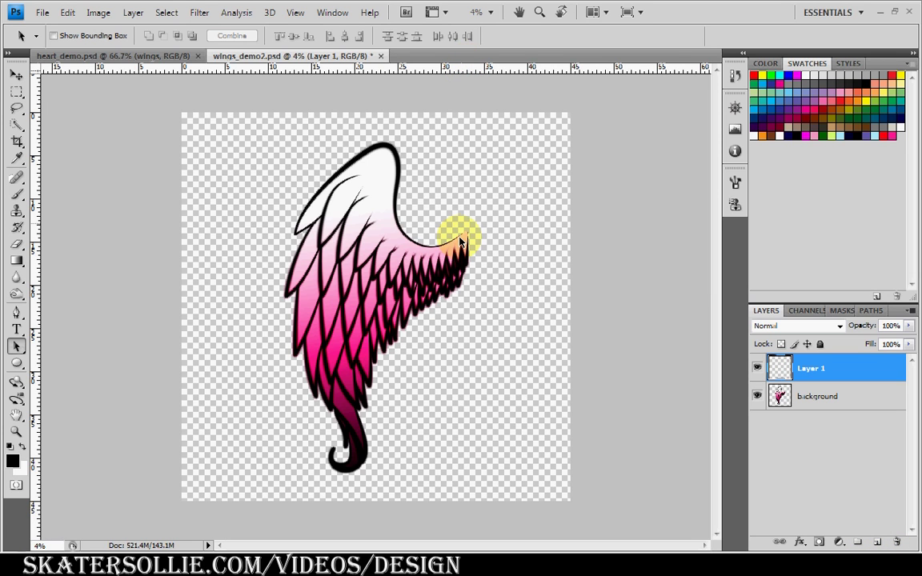
# - Draw a closed, narrow feather-shaped path with the Pen tool over the innermost feather at the wing's pointed inner tip
pyautogui.click(17, 312)
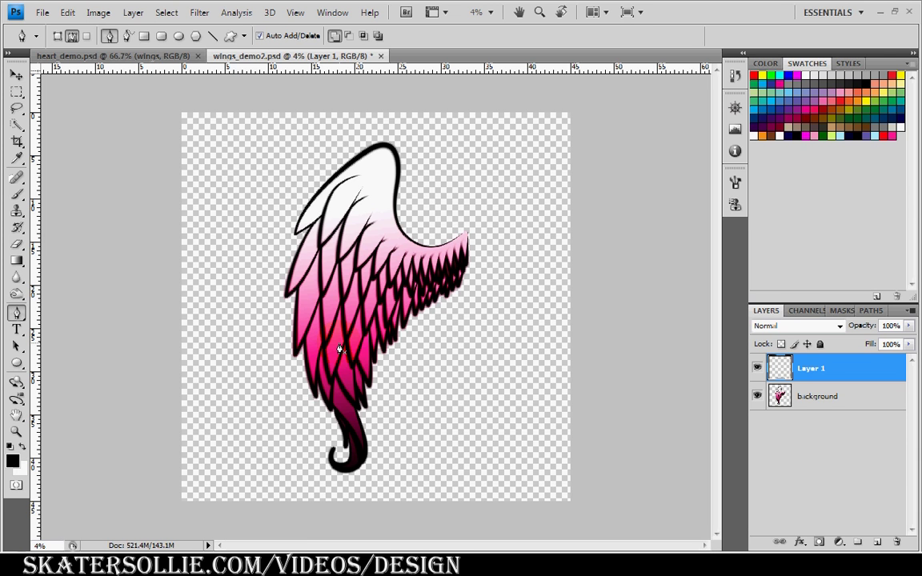
pyautogui.hotkey('ctrl', '+')
pyautogui.hotkey('ctrl', '+')
pyautogui.hotkey('ctrl', '+')
pyautogui.hotkey('ctrl', '+')
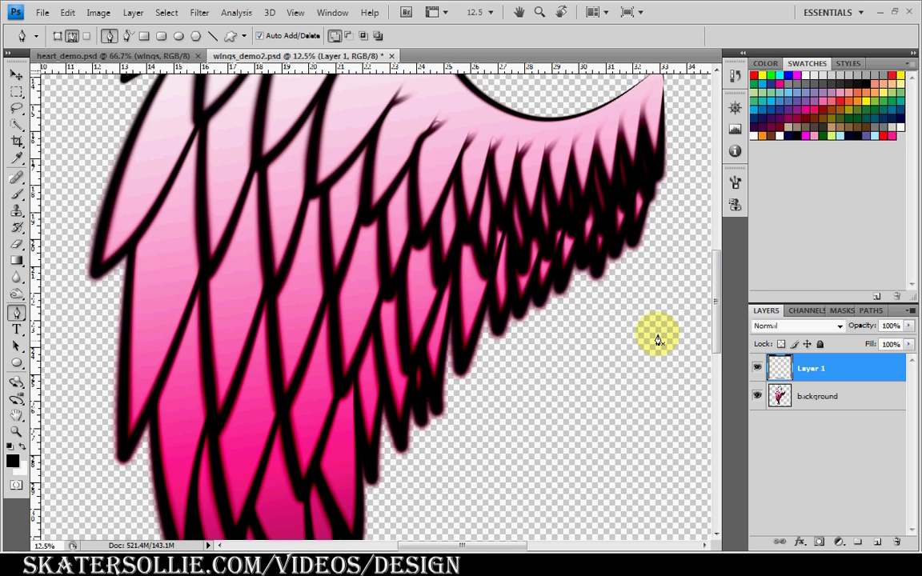
pyautogui.moveTo(717, 314); pyautogui.dragTo(729, 285)
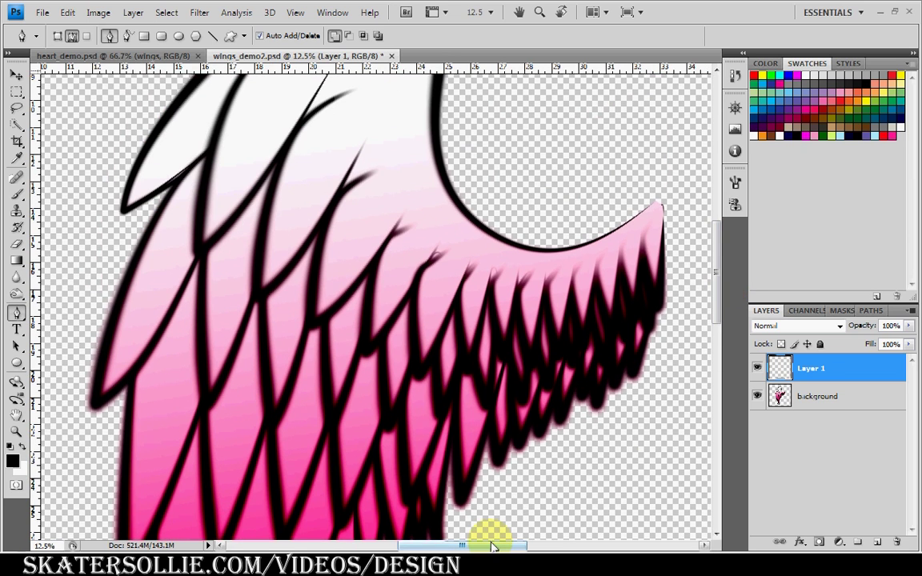
pyautogui.moveTo(492, 547); pyautogui.dragTo(513, 546)
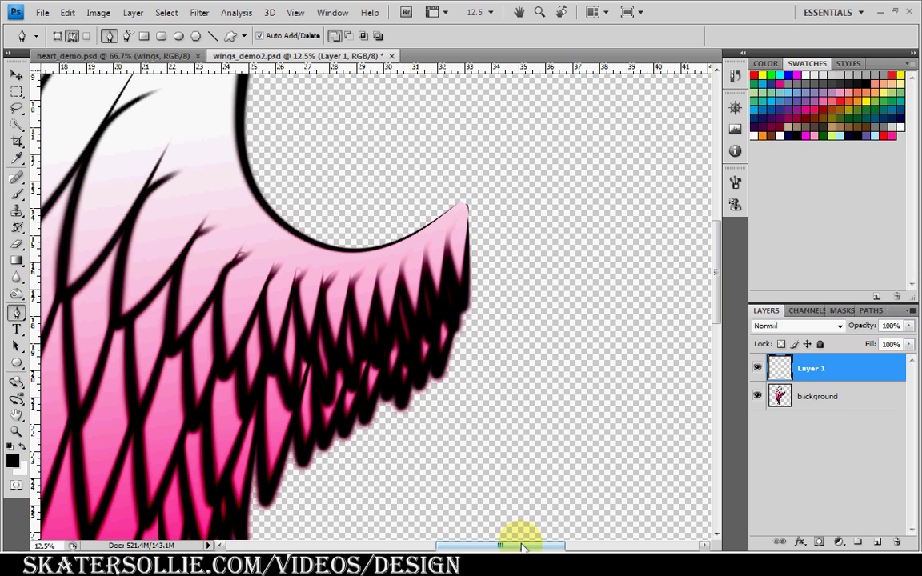
pyautogui.moveTo(458, 214); pyautogui.dragTo(450, 228)
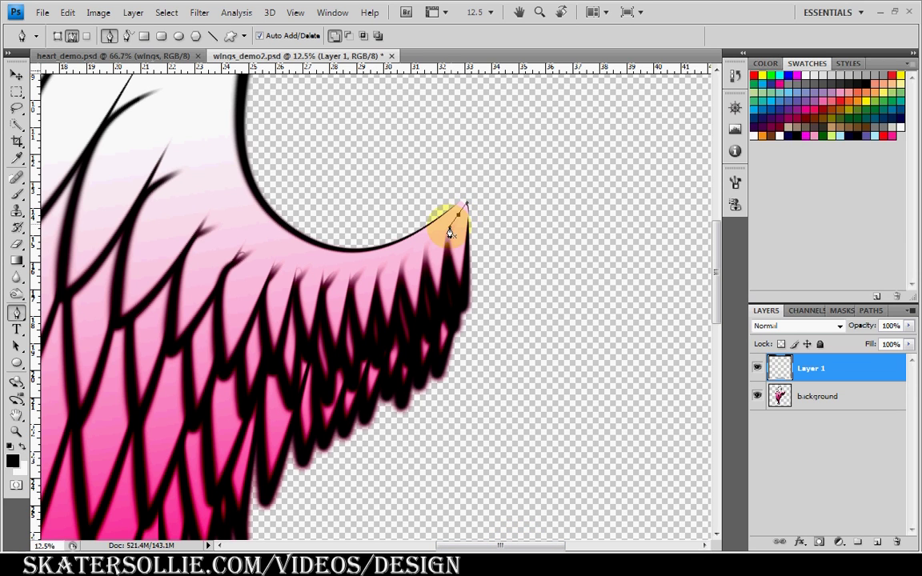
pyautogui.click(450, 228)
pyautogui.click(448, 244)
pyautogui.moveTo(462, 298); pyautogui.dragTo(467, 240)
pyautogui.click(462, 218)
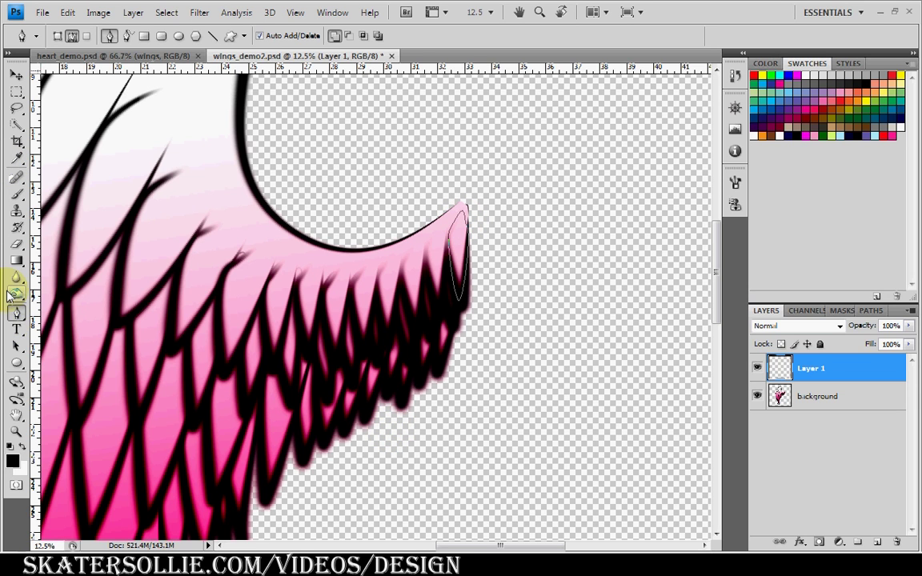
# - Fill the feather path with white and stroke its outline with the black brush
pyautogui.click(16, 346)
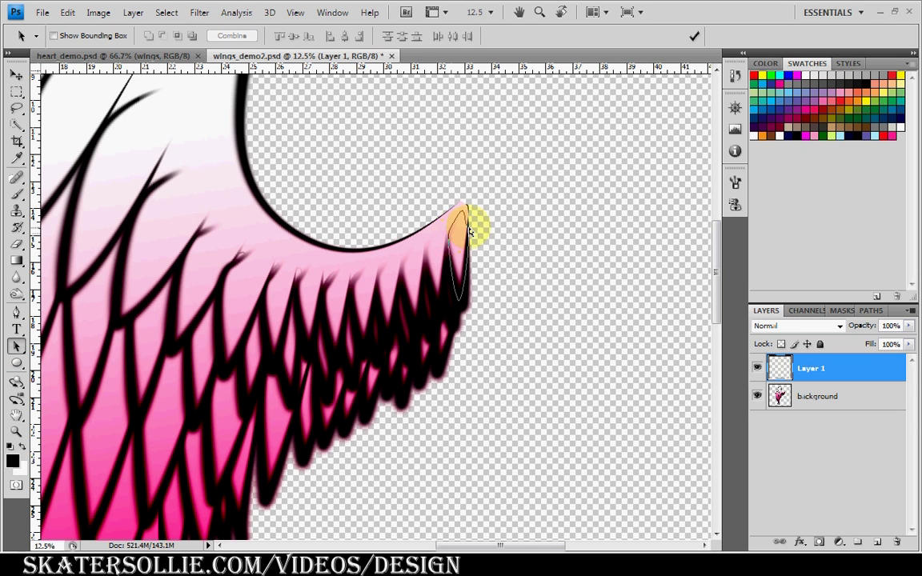
pyautogui.click(447, 242)
pyautogui.click(461, 264)
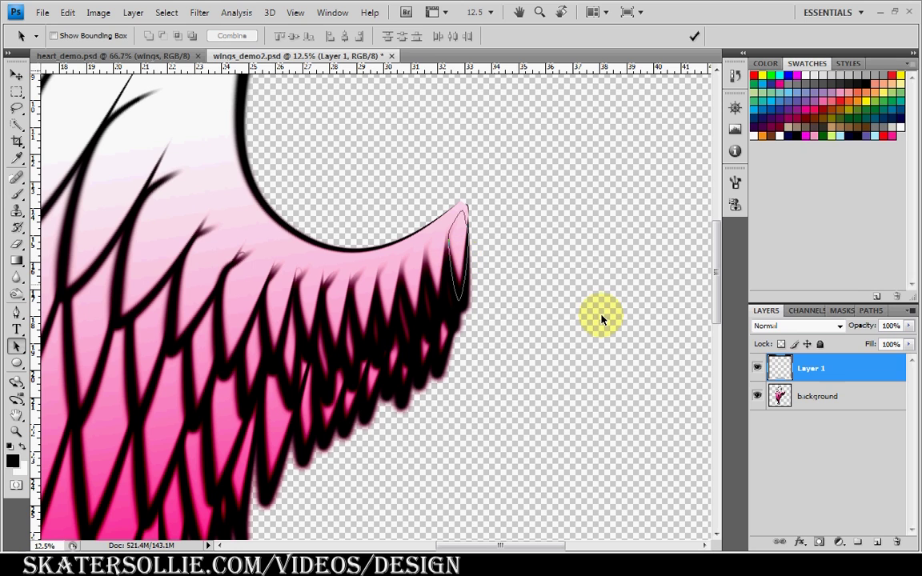
pyautogui.click(872, 310)
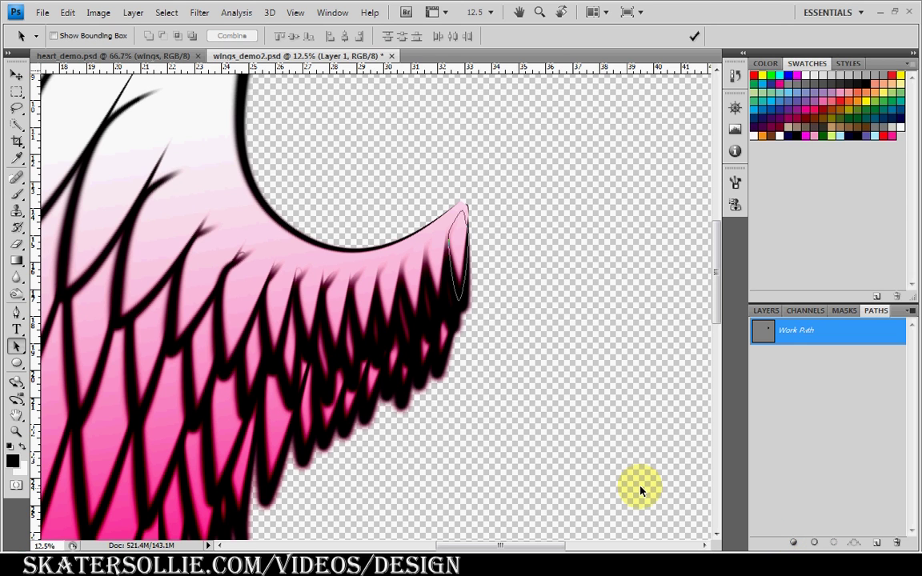
pyautogui.press('x')
pyautogui.click(793, 543)
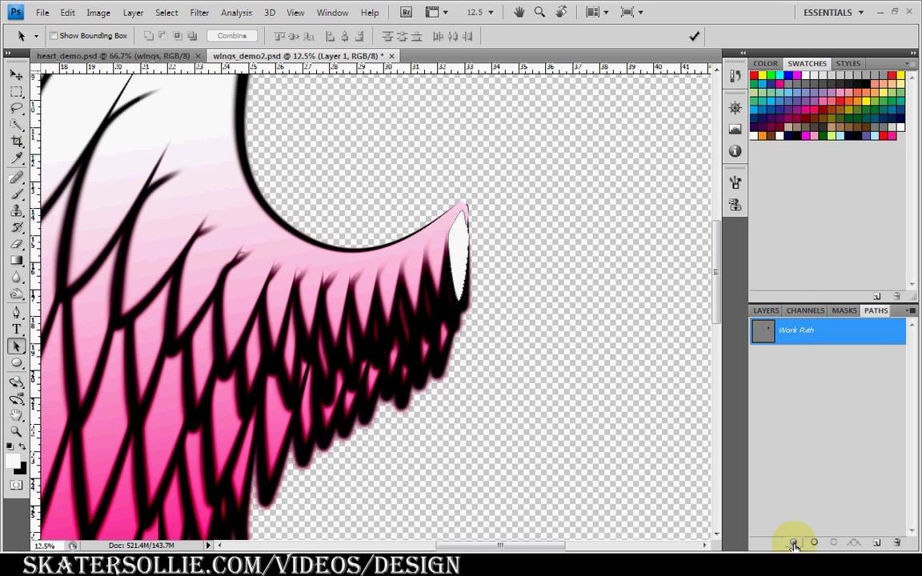
pyautogui.press('x')
pyautogui.click(813, 543)
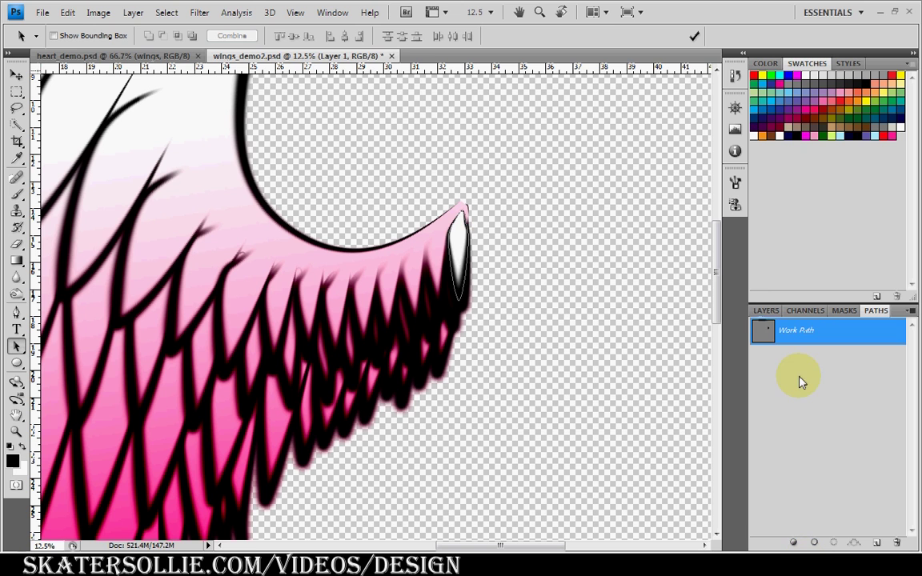
# - Inspect the feather with the background layer hidden, show the background again and return to the work path
pyautogui.click(766, 310)
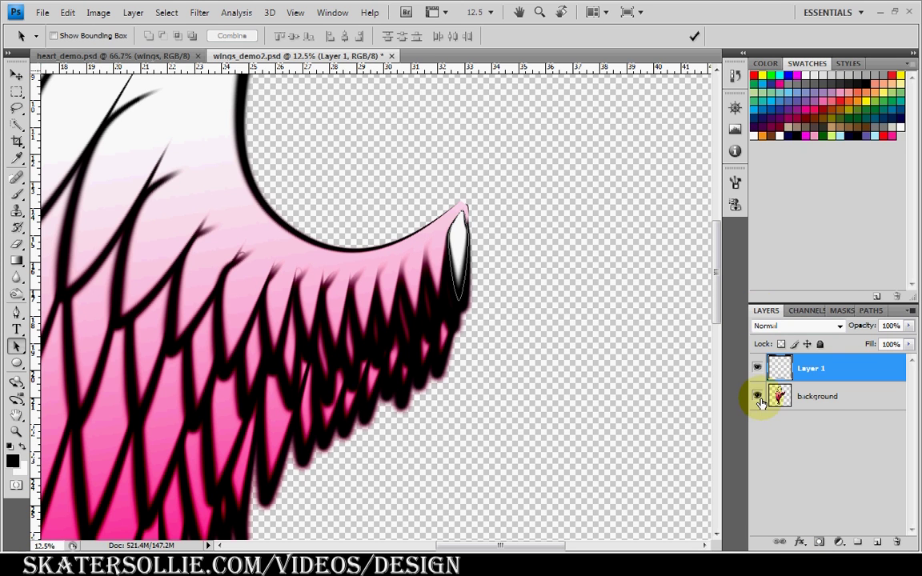
pyautogui.click(756, 396)
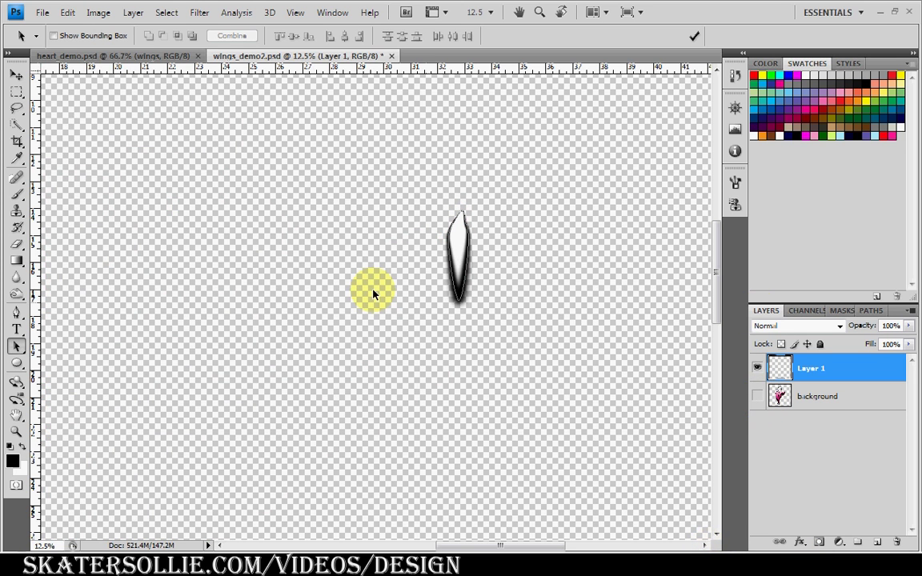
pyautogui.moveTo(443, 278); pyautogui.dragTo(444, 238)
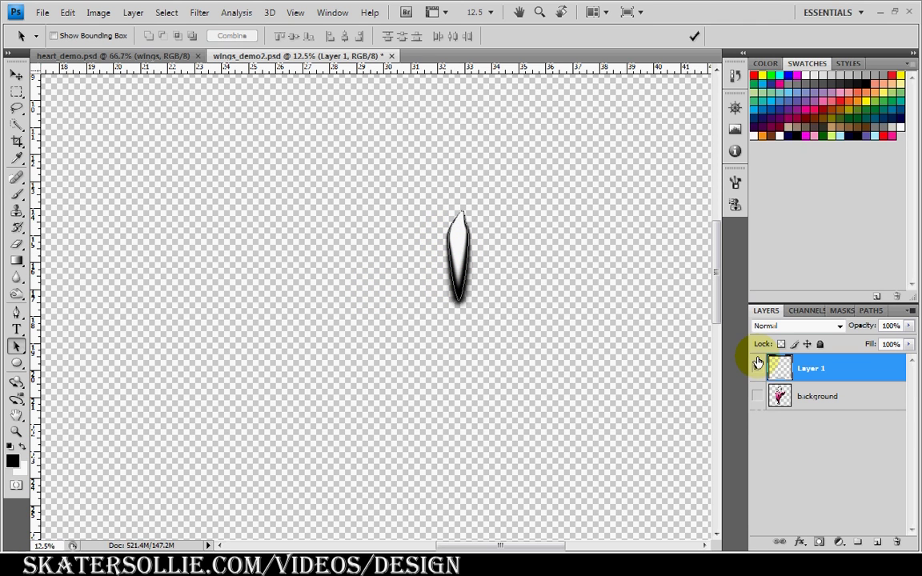
pyautogui.click(757, 397)
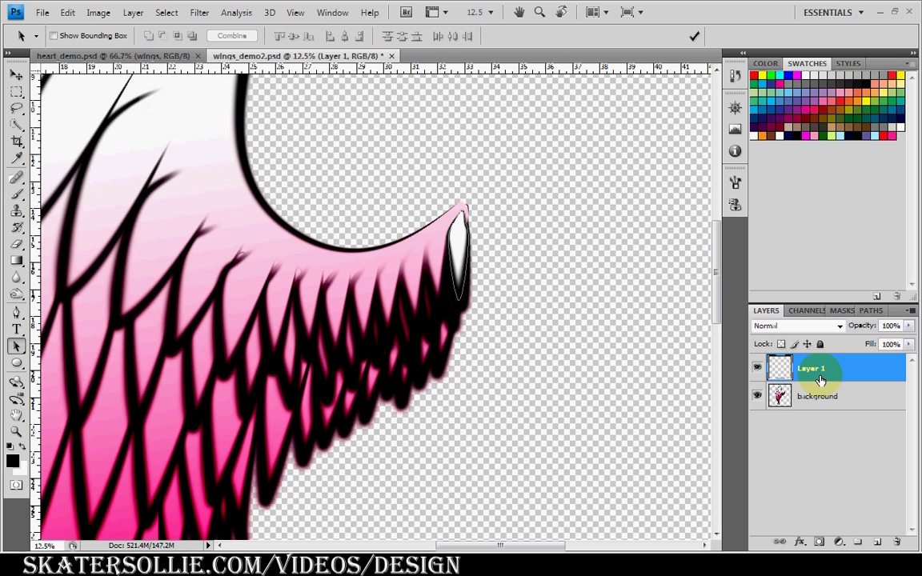
pyautogui.click(874, 311)
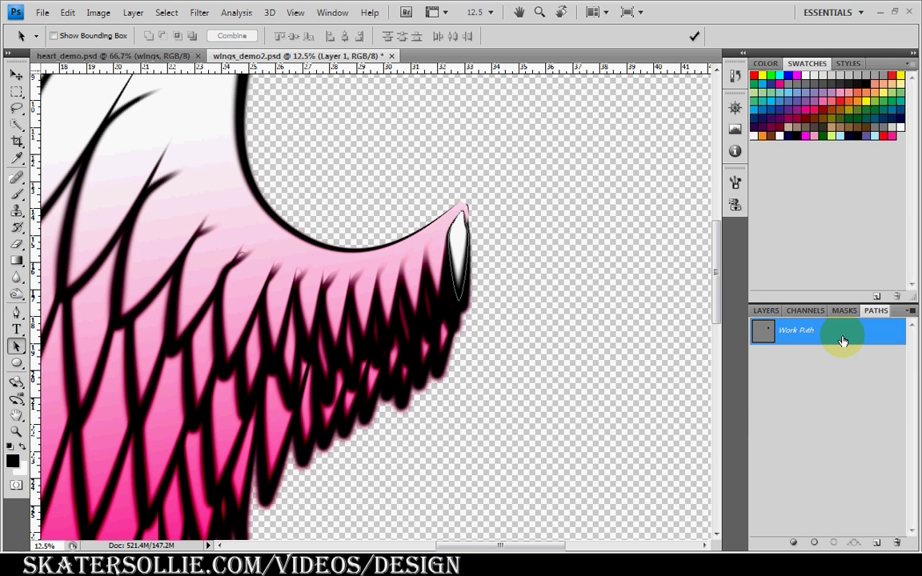
# - Save the work path as a permanent path and duplicate it
pyautogui.click(859, 401)
pyautogui.moveTo(859, 401); pyautogui.dragTo(873, 545)
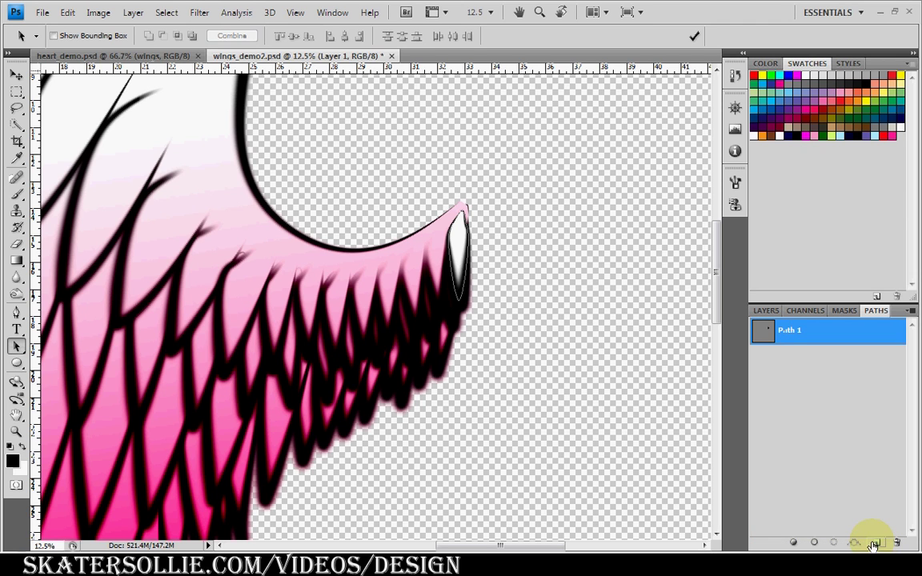
pyautogui.click(876, 493)
pyautogui.moveTo(876, 493); pyautogui.dragTo(877, 544)
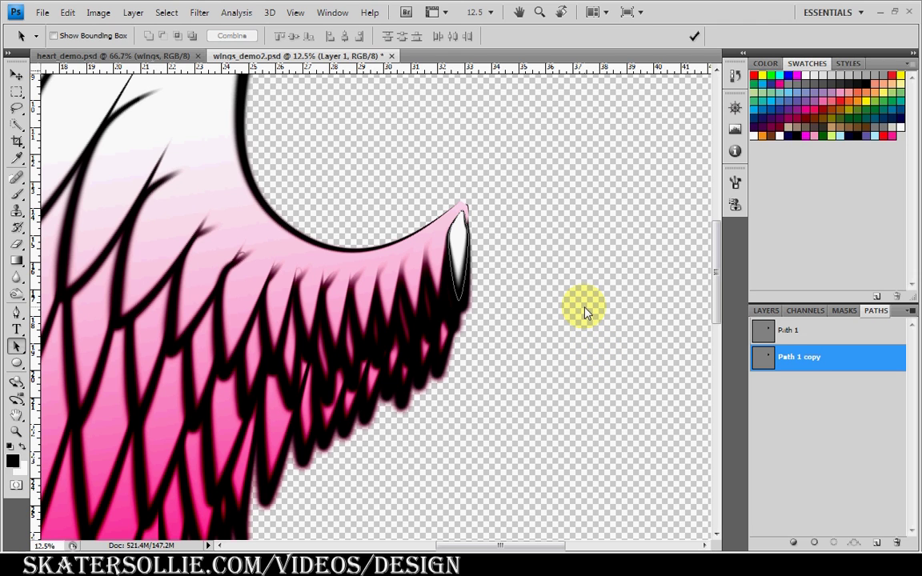
# - Move the duplicated feather path onto the second feather from the wing's pointed inner tip
pyautogui.hotkey('ctrl', 't')
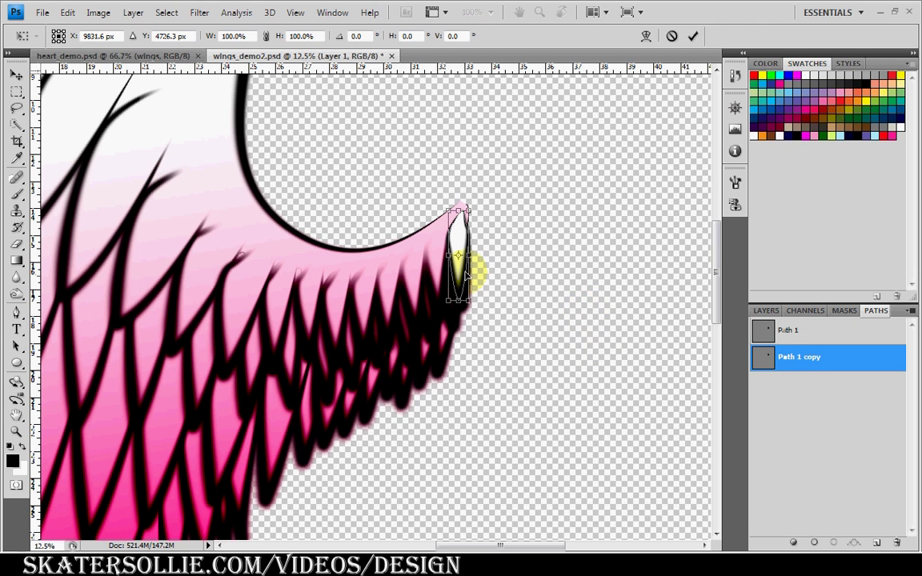
pyautogui.moveTo(460, 244); pyautogui.dragTo(439, 255)
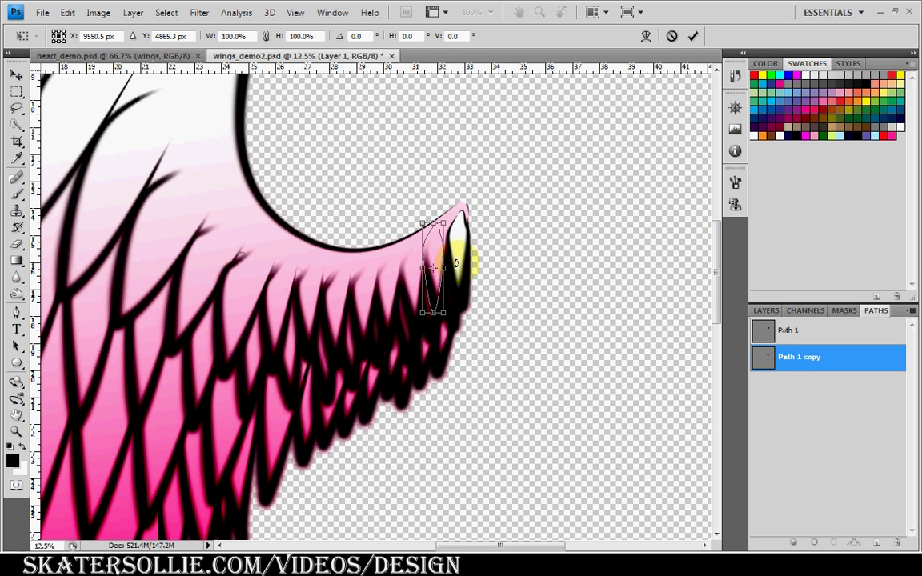
pyautogui.press('Right')
pyautogui.press('Right')
pyautogui.press('Right')
pyautogui.press('Right')
pyautogui.press('Right')
pyautogui.press('Right')
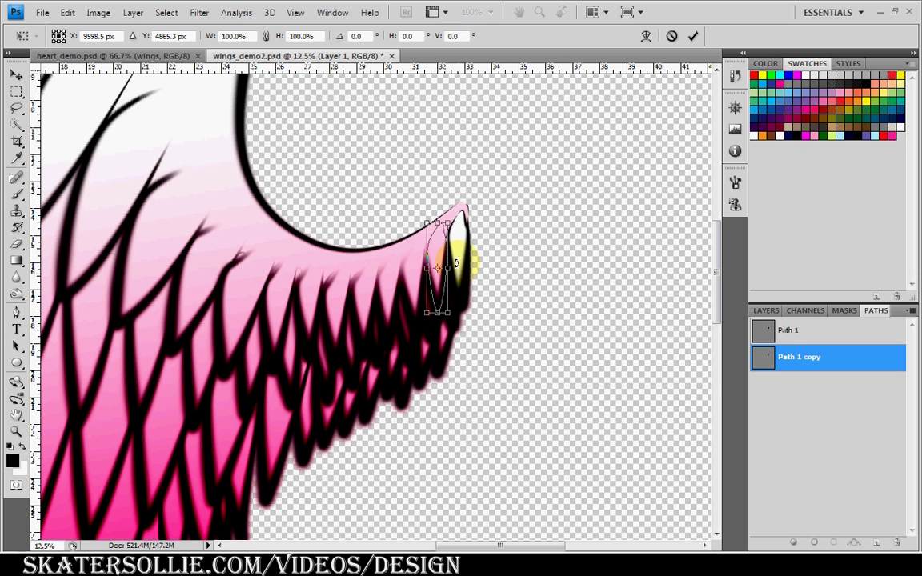
pyautogui.press('Return')
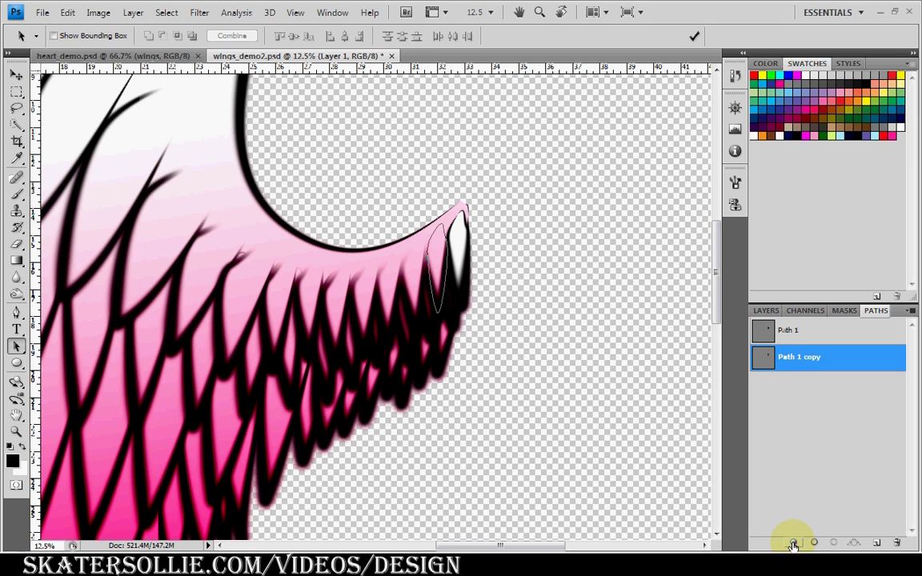
# - Fill the second feather's path with white and stroke its outline with the black brush
pyautogui.press('x')
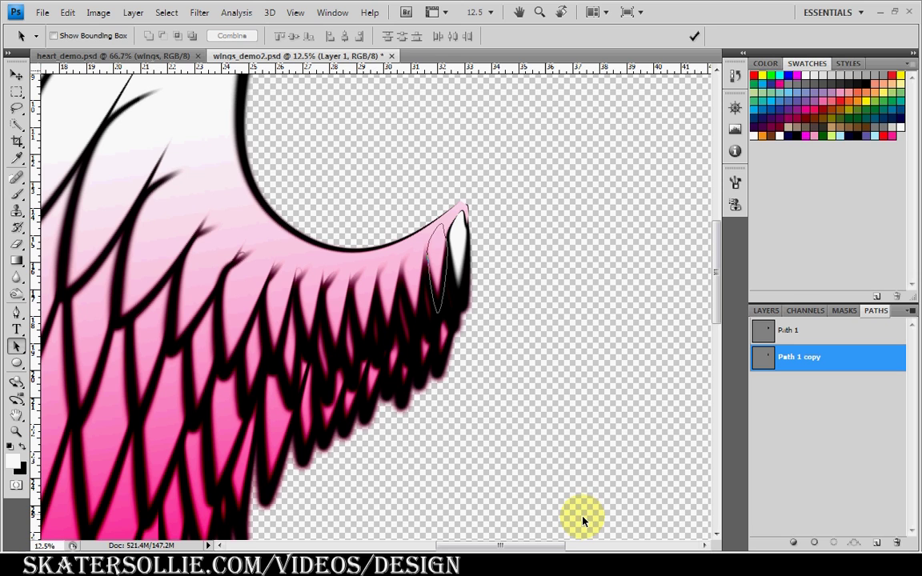
pyautogui.click(792, 543)
pyautogui.press('x')
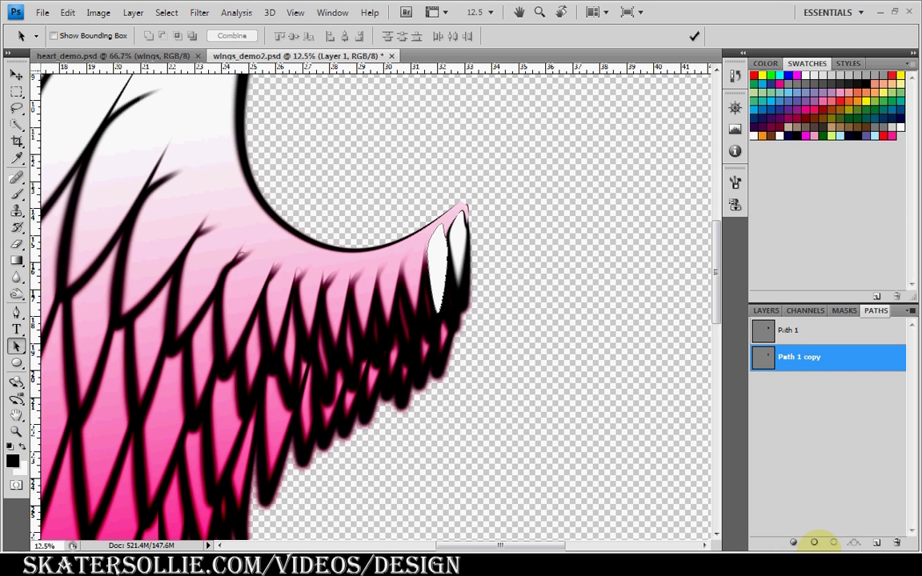
pyautogui.click(815, 543)
pyautogui.click(815, 543)
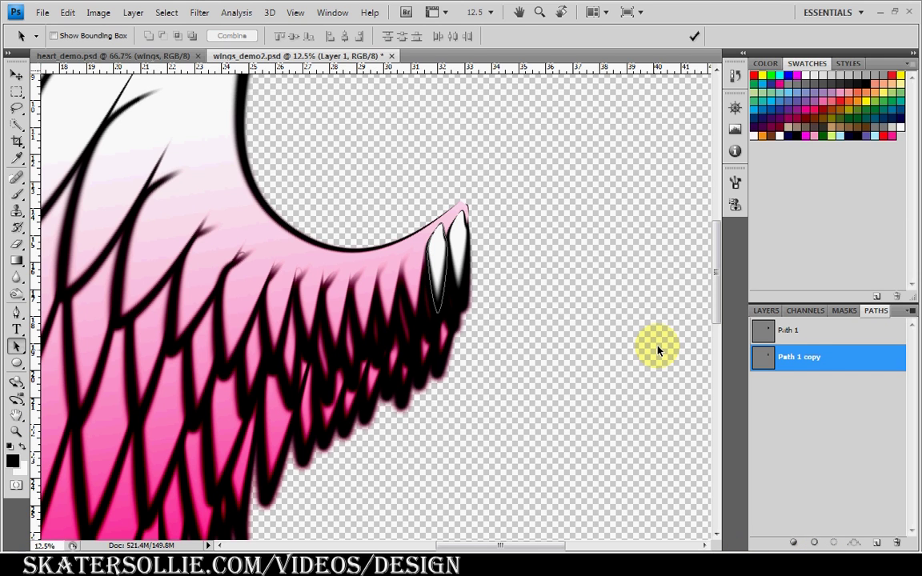
# - Duplicate the second feather's path and position the copy over the third feather from the inner tip
pyautogui.click(812, 368)
pyautogui.moveTo(812, 368); pyautogui.dragTo(874, 547)
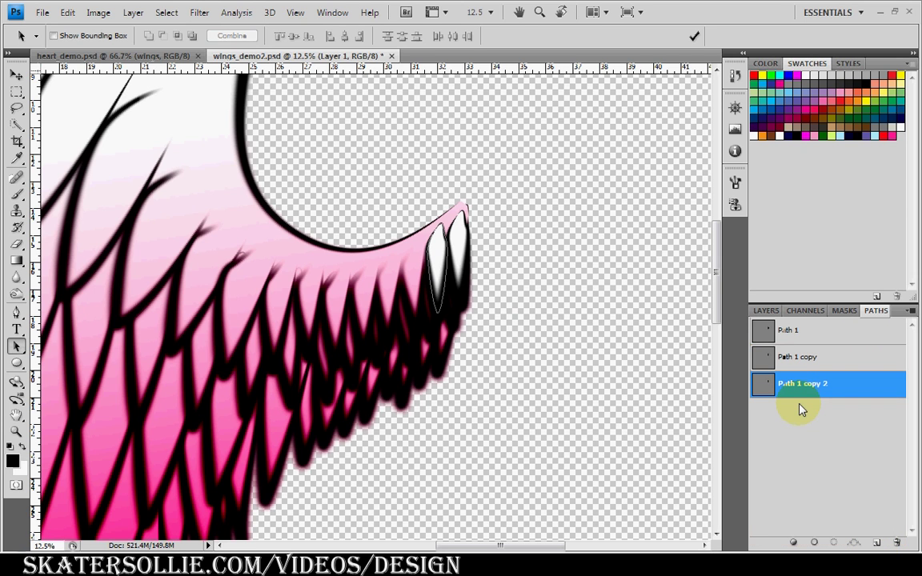
pyautogui.moveTo(432, 264); pyautogui.dragTo(416, 281)
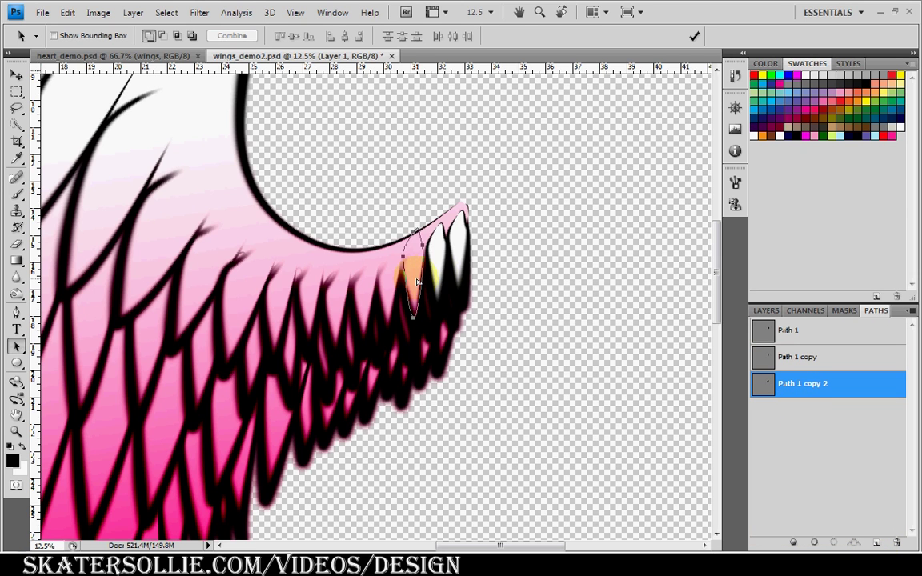
pyautogui.press('Down')
pyautogui.press('Down')
pyautogui.press('Down')
pyautogui.press('Right')
pyautogui.press('Right')
pyautogui.press('Right')
pyautogui.press('Down')
pyautogui.press('Down')
pyautogui.press('Down')
pyautogui.press('Down')
# - Fill the third feather's path with white and stroke its outline with the black brush
pyautogui.click(794, 543)
pyautogui.press('x')
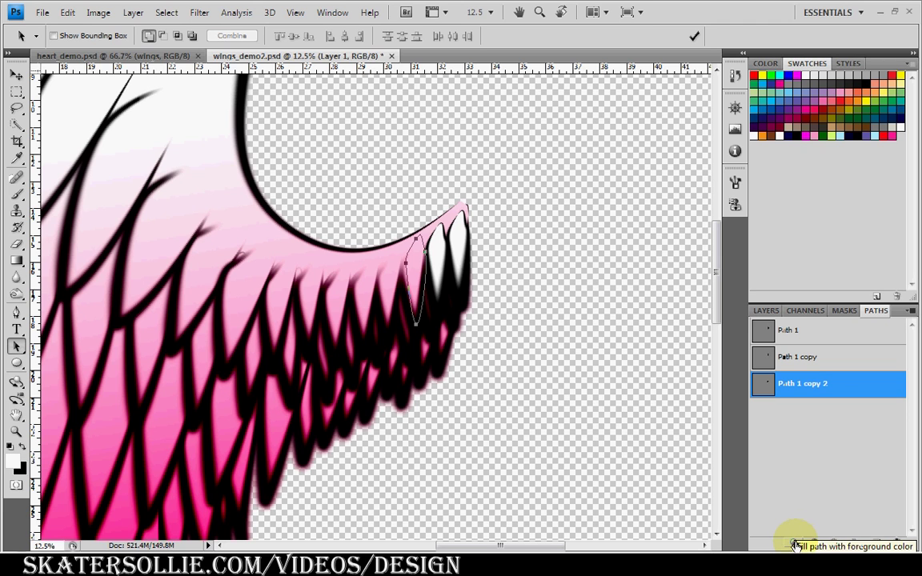
pyautogui.click(794, 543)
pyautogui.press('x')
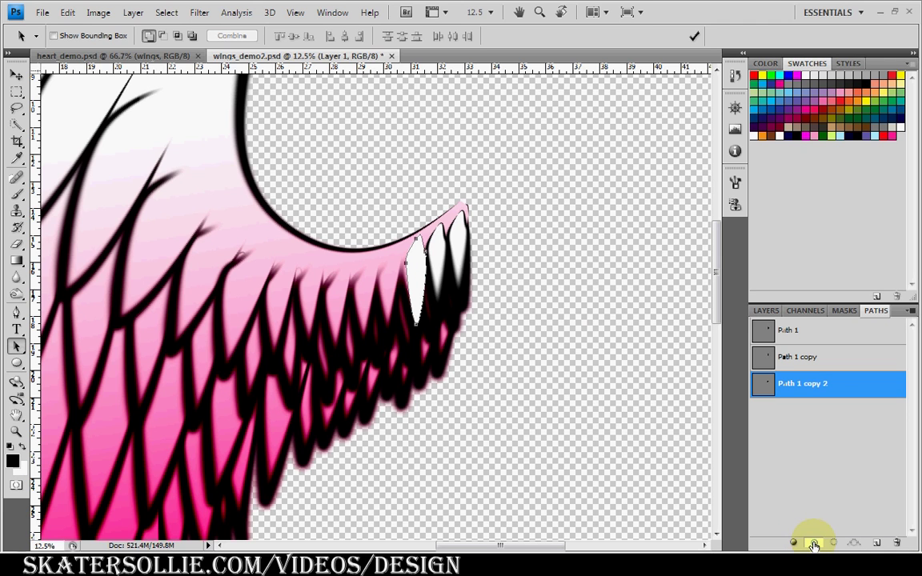
pyautogui.click(411, 287)
# - Duplicate the third feather's path and position the copy over the fourth feather from the inner tip
pyautogui.moveTo(848, 382); pyautogui.dragTo(880, 544)
pyautogui.click(795, 410)
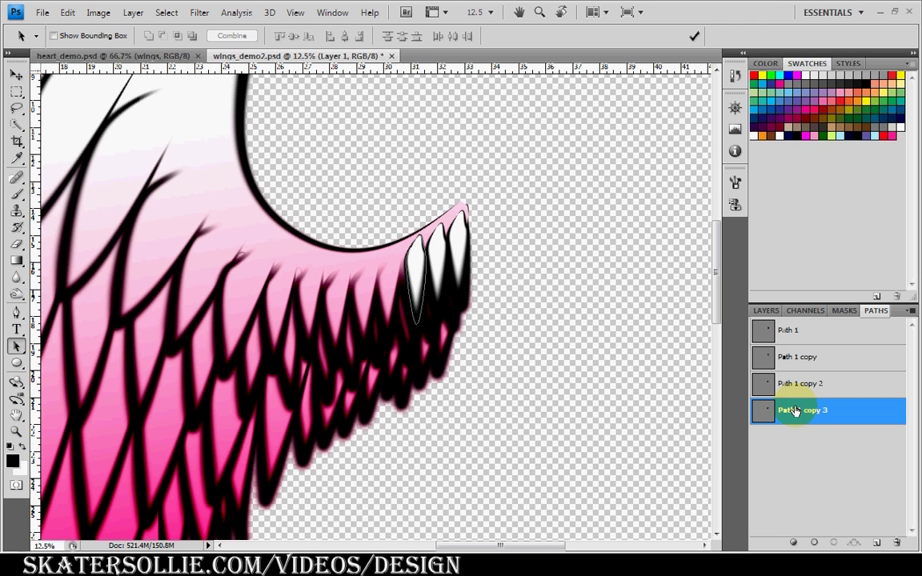
pyautogui.moveTo(415, 279); pyautogui.dragTo(396, 286)
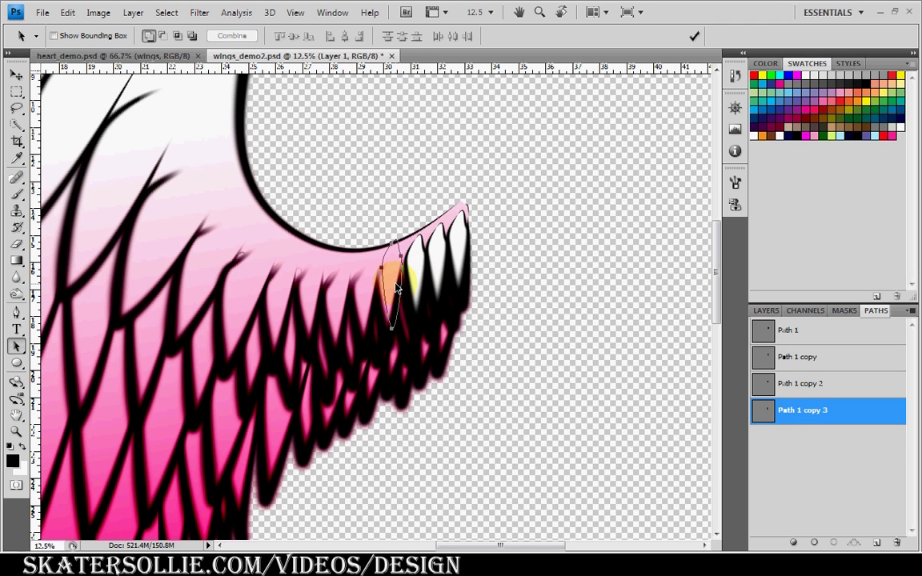
pyautogui.press('Right')
pyautogui.press('Right')
pyautogui.press('Right')
pyautogui.press('Down')
pyautogui.press('Down')
pyautogui.press('Down')
pyautogui.press('Down')
# - Fill the fourth feather's path with white and stroke its outline with the black brush
pyautogui.press('x')
pyautogui.click(795, 542)
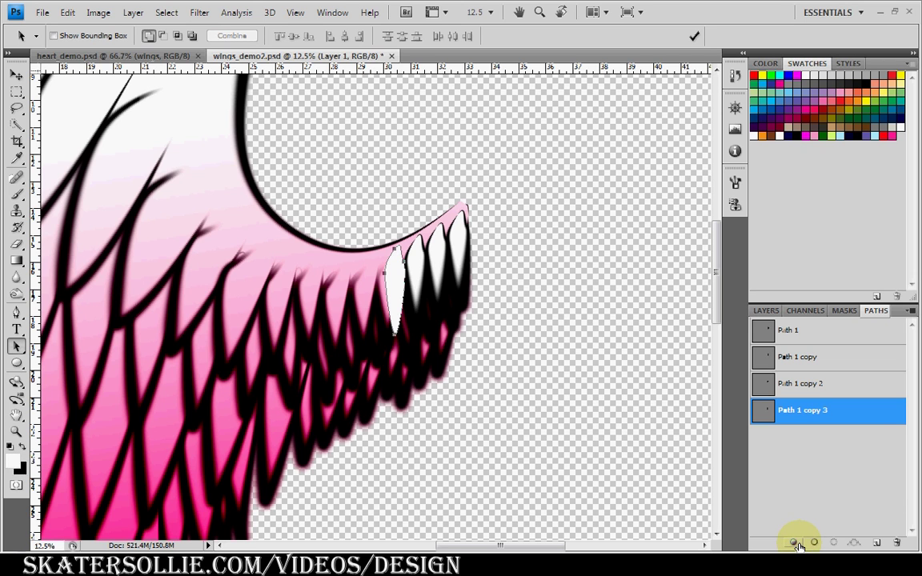
pyautogui.press('x')
pyautogui.click(813, 543)
# - Duplicate the fourth feather's path and position the copy over the fifth feather from the inner tip
pyautogui.moveTo(864, 411); pyautogui.dragTo(876, 542)
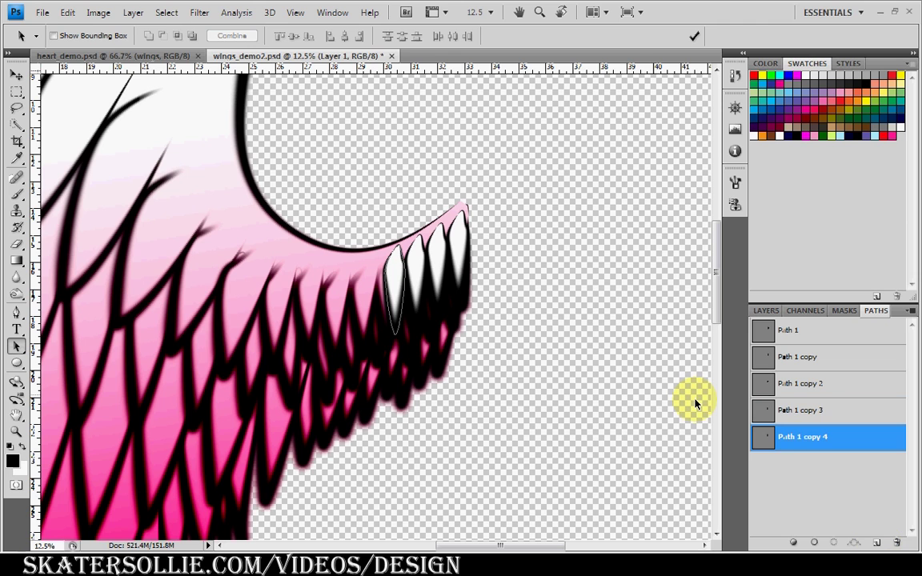
pyautogui.click(390, 300)
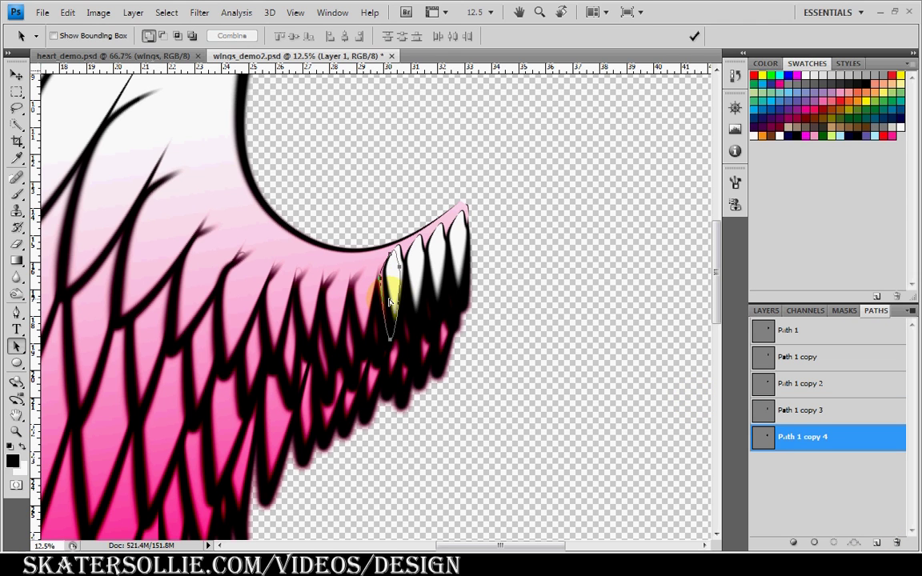
pyautogui.moveTo(390, 301); pyautogui.dragTo(380, 301)
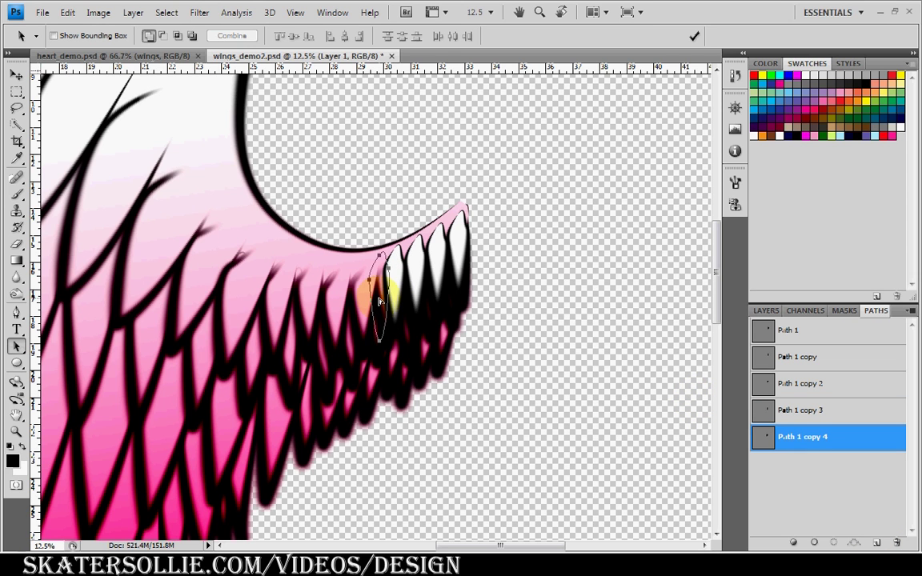
pyautogui.press('Left')
pyautogui.press('Left')
pyautogui.press('Left')
pyautogui.press('Left')
pyautogui.press('Left')
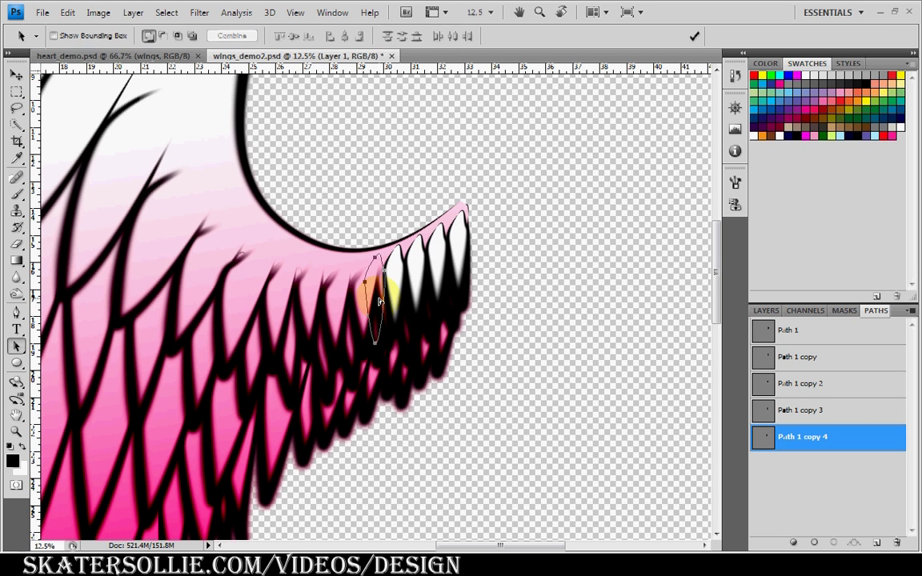
# - Transform the fifth feather's path to 114% width, rotate it 2.8° and fit it over the feather
pyautogui.hotkey('ctrl', 't')
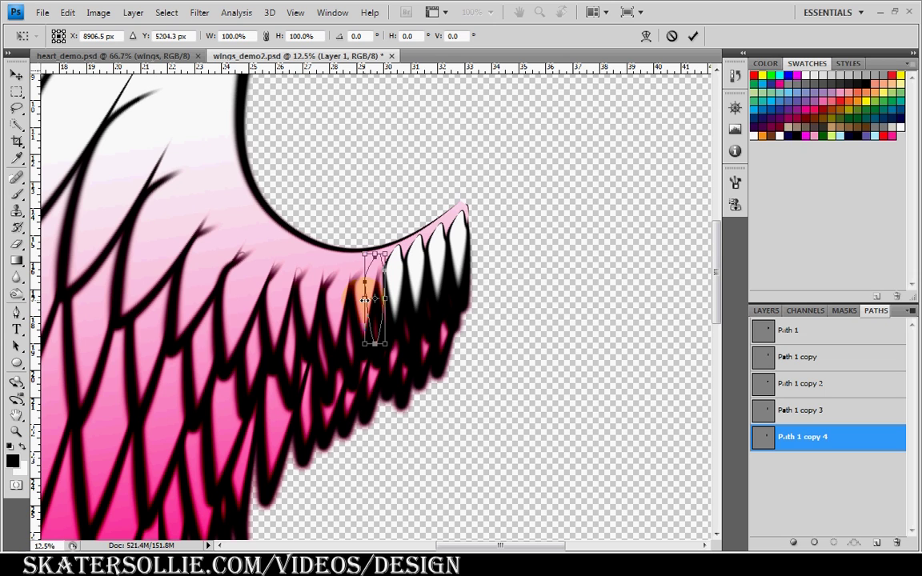
pyautogui.moveTo(363, 299); pyautogui.dragTo(360, 299)
pyautogui.click(399, 260)
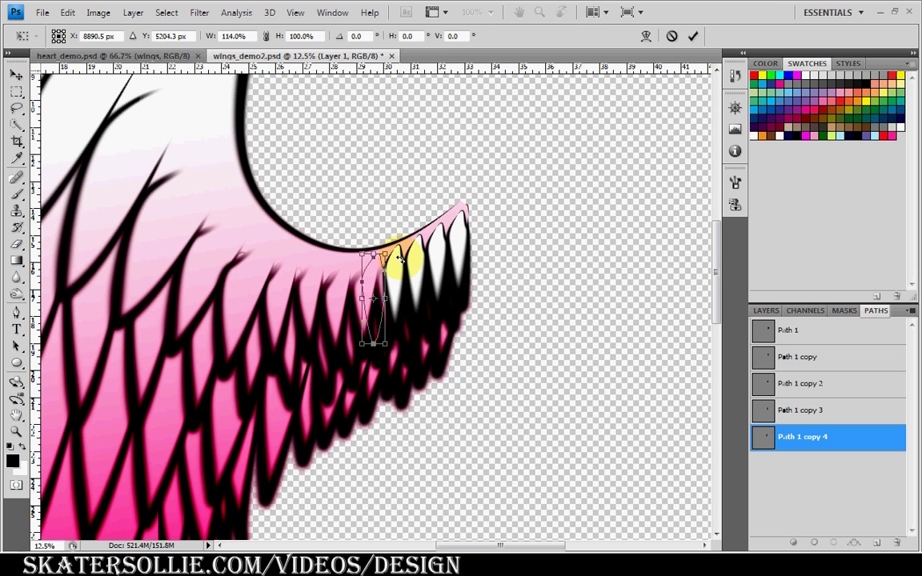
pyautogui.moveTo(374, 253); pyautogui.dragTo(373, 259)
pyautogui.hotkey('ctrl', 'z')
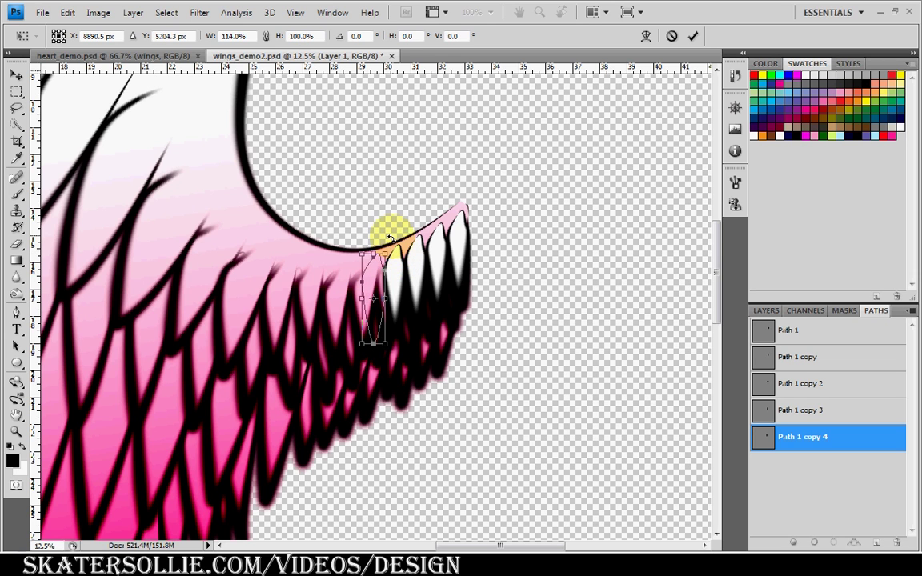
pyautogui.moveTo(391, 237); pyautogui.dragTo(369, 284)
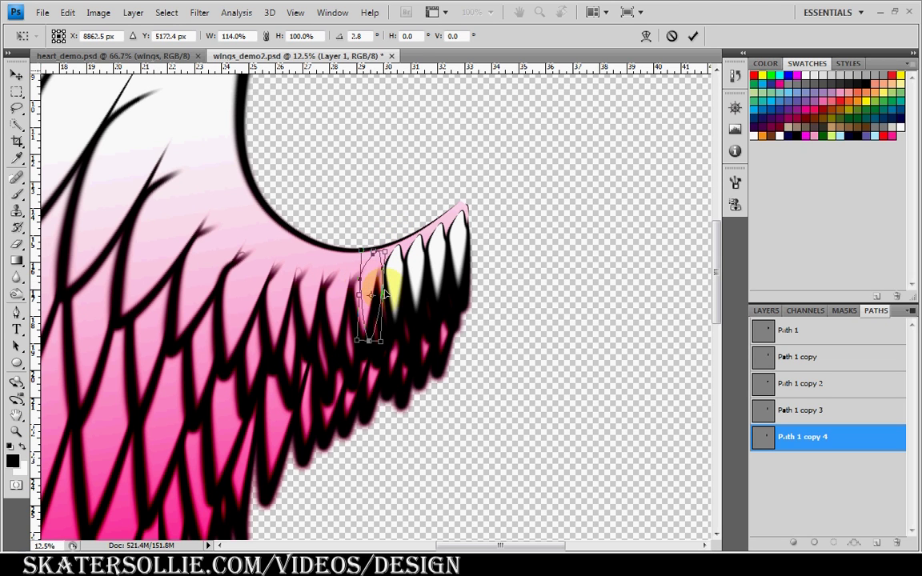
pyautogui.press('Return')
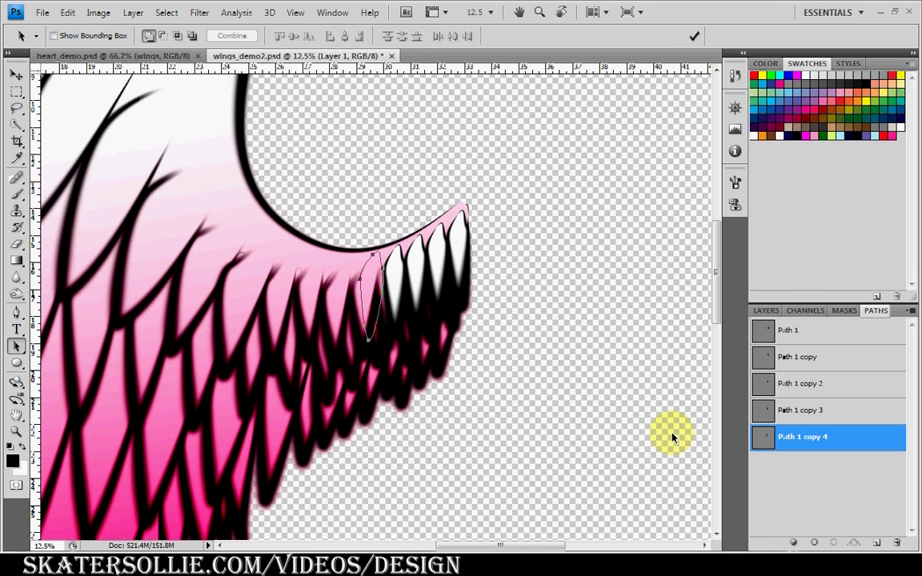
# - Fill the fifth feather's path with white and stroke its outline with the black brush
pyautogui.click(792, 544)
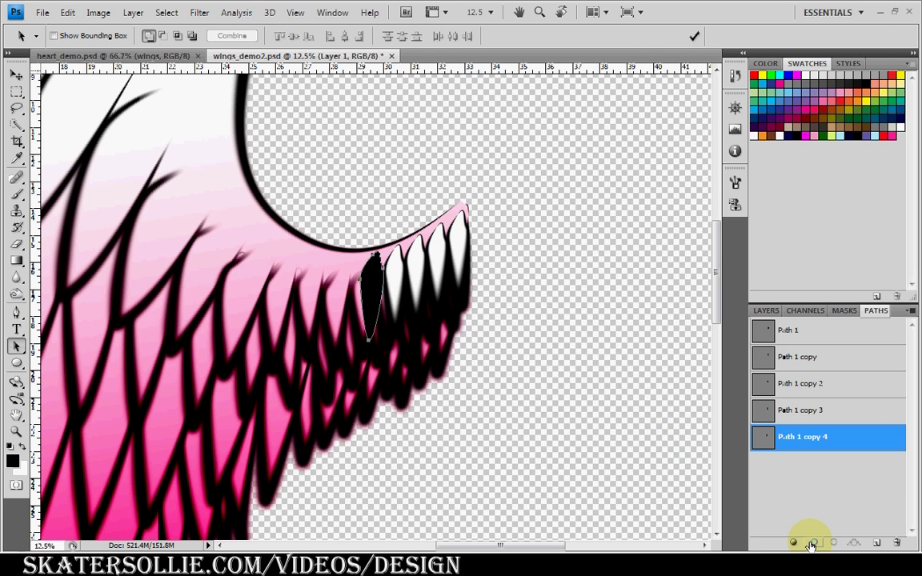
pyautogui.hotkey('ctrl', 'z')
pyautogui.press('x')
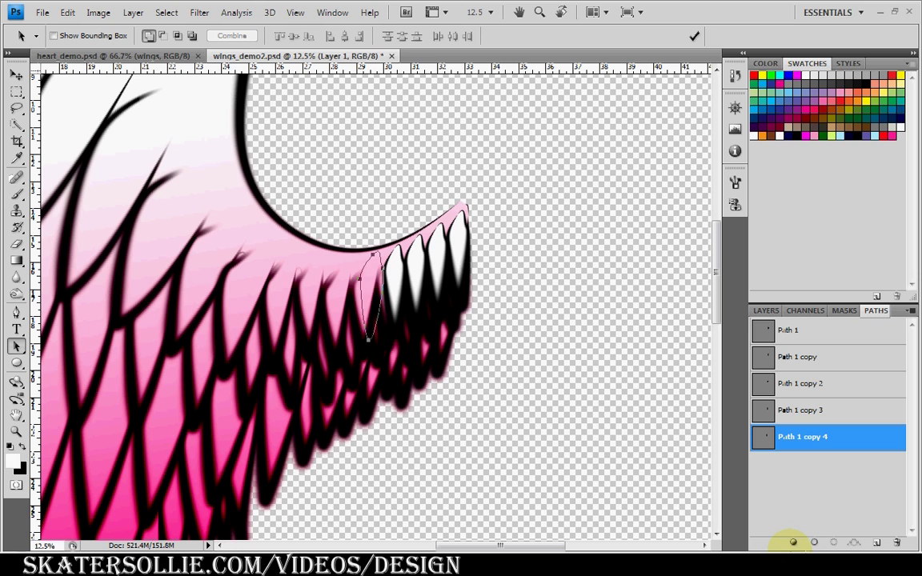
pyautogui.click(792, 544)
pyautogui.press('x')
pyautogui.click(813, 543)
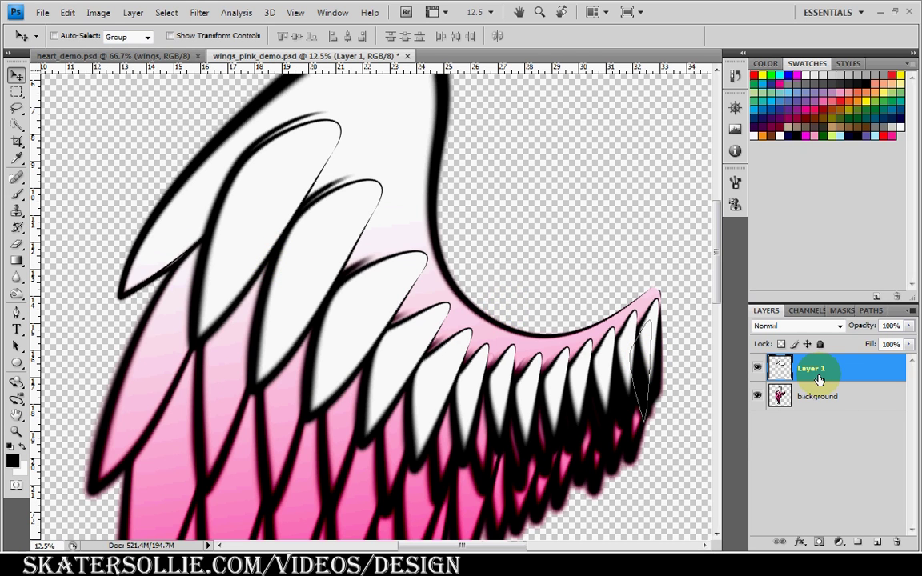
# - With the background hidden, add an empty layer directly beneath the first row of feathers and bring up the saved paths
pyautogui.click(757, 396)
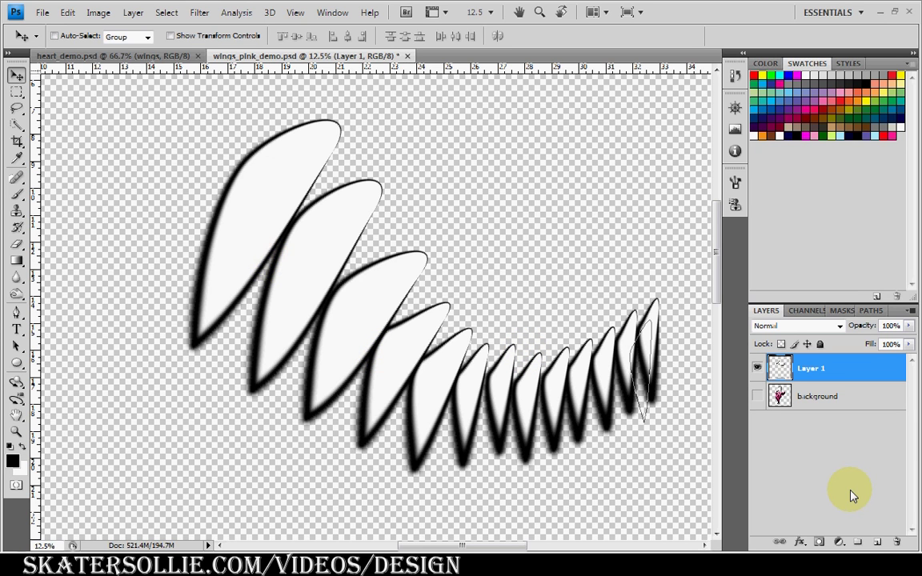
pyautogui.click(878, 544)
pyautogui.moveTo(820, 368); pyautogui.dragTo(812, 404)
pyautogui.click(664, 394)
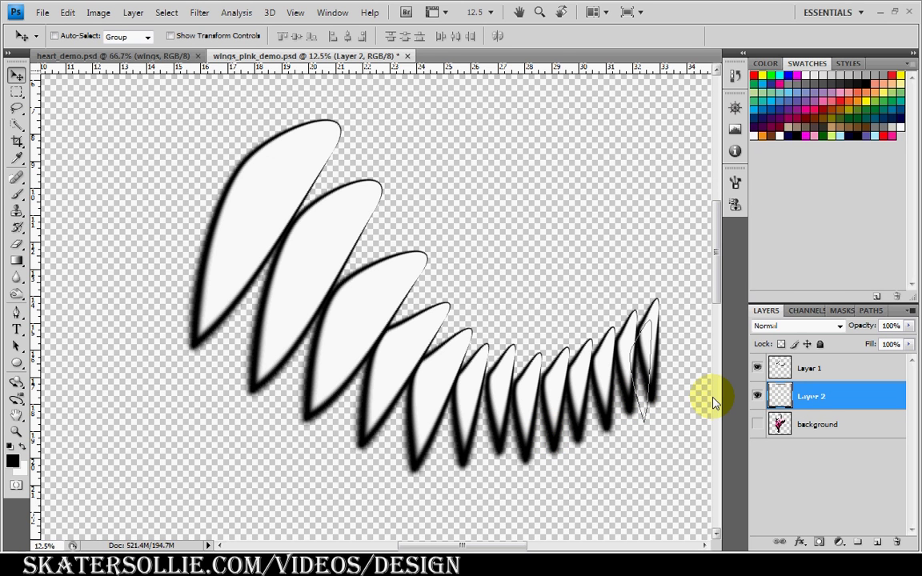
pyautogui.click(873, 313)
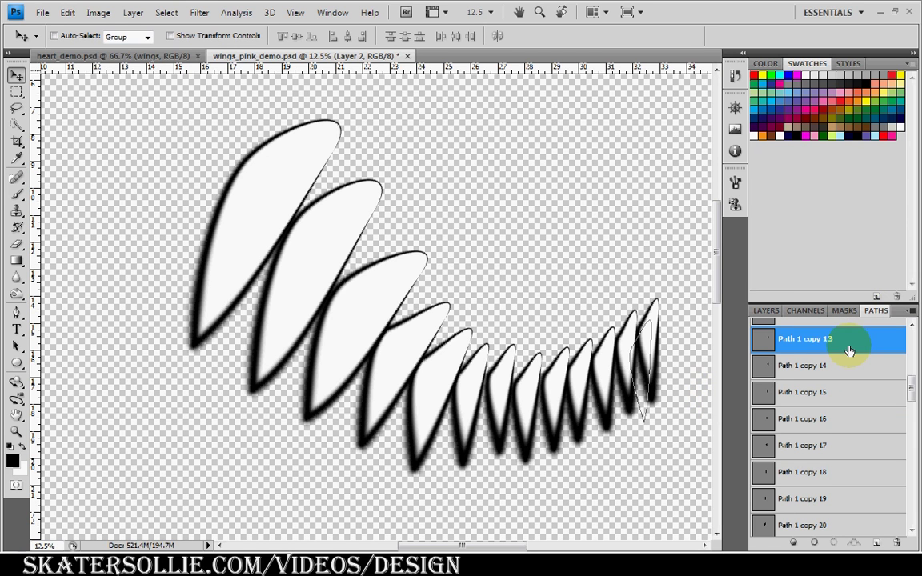
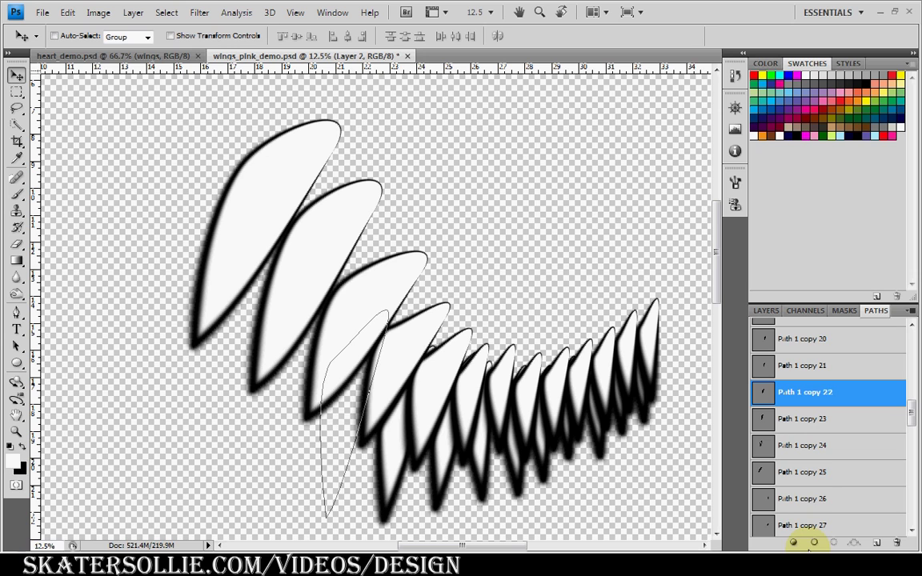
# - Fill Path 1 copy 22 and Path 1 copy 23 with white and stroke both outlines with the black brush
pyautogui.scroll(-1, 810, 498)
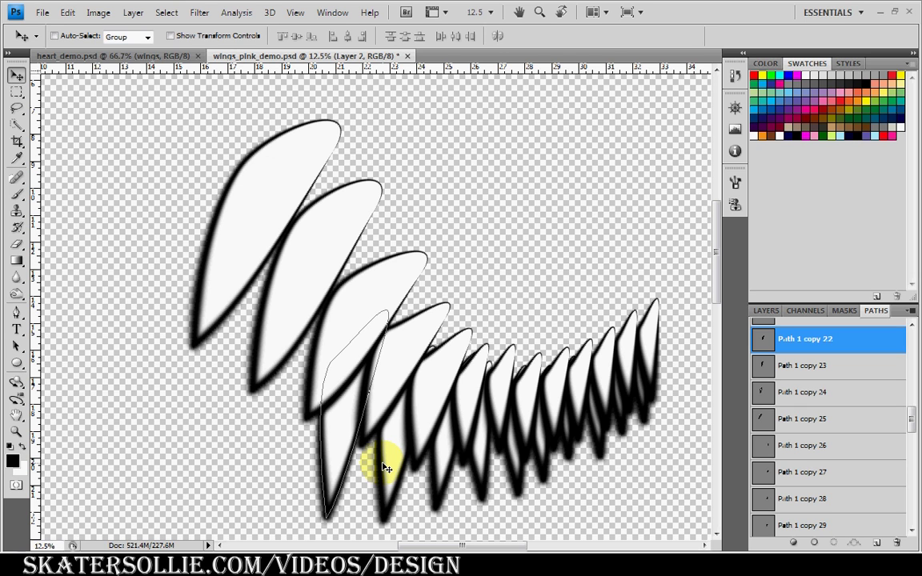
pyautogui.scroll(-2, 424, 376)
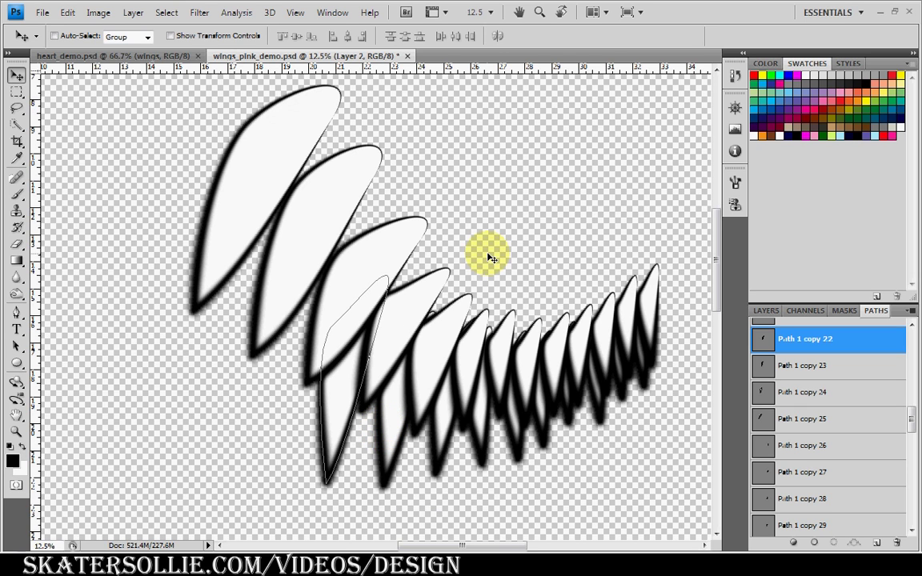
pyautogui.scroll(-1, 448, 256)
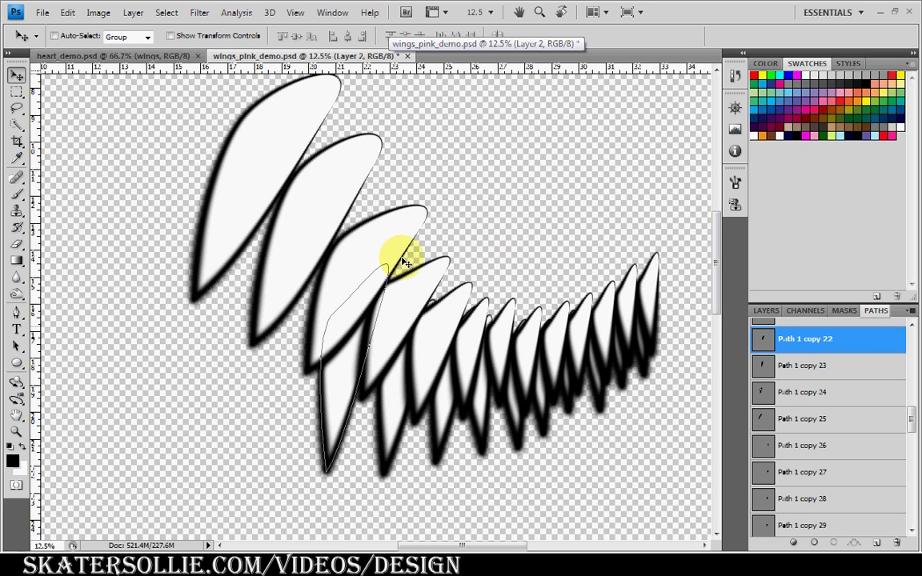
pyautogui.click(824, 366)
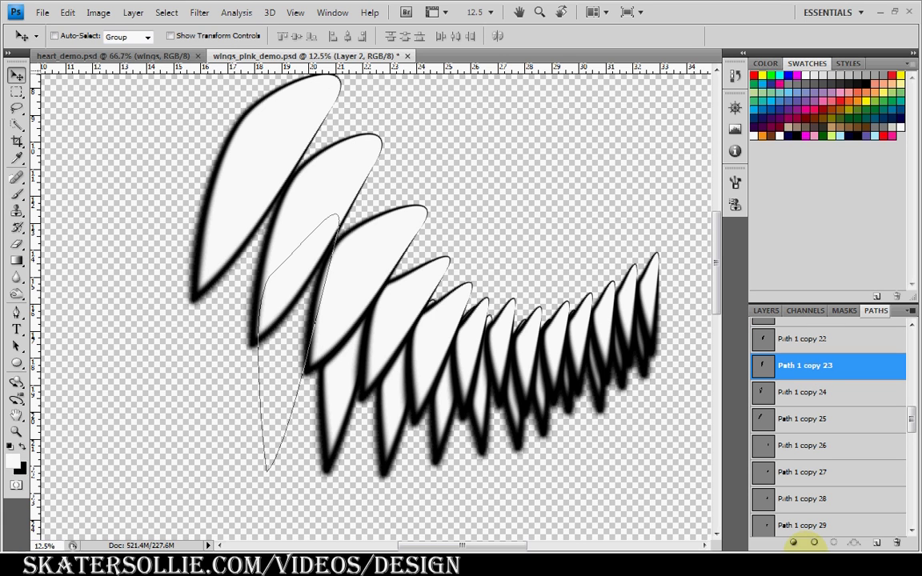
pyautogui.click(796, 547)
pyautogui.press('x')
pyautogui.click(806, 546)
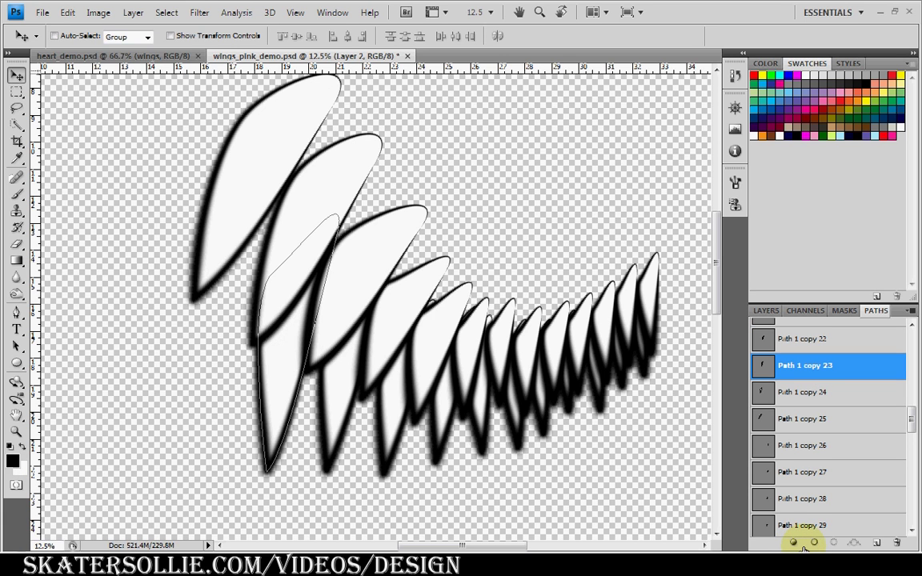
# - Fill the Path 1 copy 24 feather with white and stroke its outline with the black brush
pyautogui.press('x')
pyautogui.click(794, 544)
pyautogui.press('x')
pyautogui.click(800, 392)
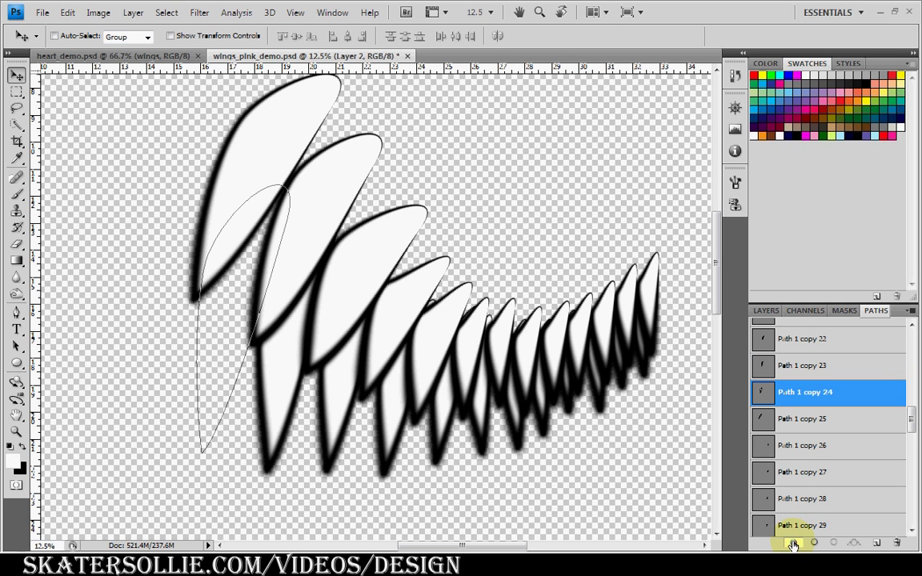
pyautogui.click(807, 544)
# - Fill the outermost second-row feather, Path 1 copy 25, with white and stroke it with the black brush
pyautogui.click(812, 422)
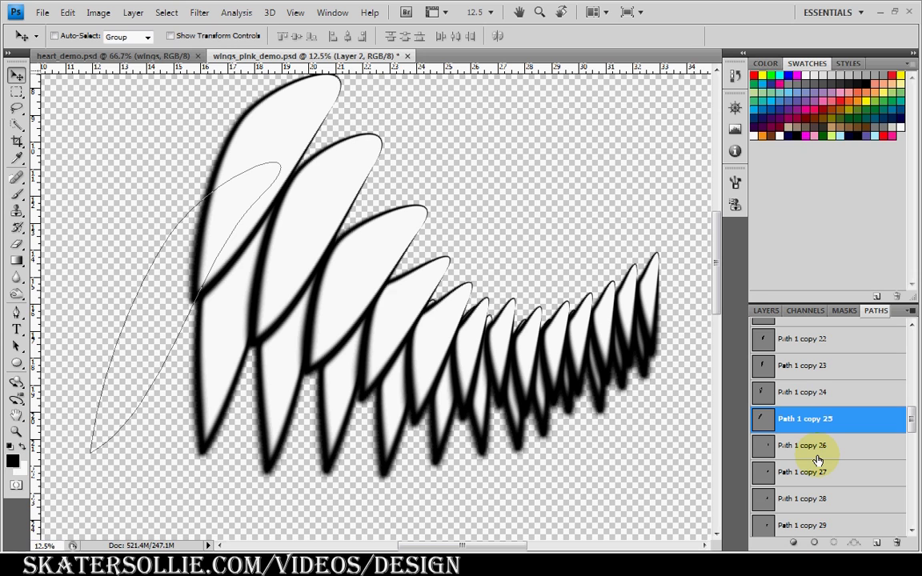
pyautogui.press('x')
pyautogui.click(792, 544)
pyautogui.press('x')
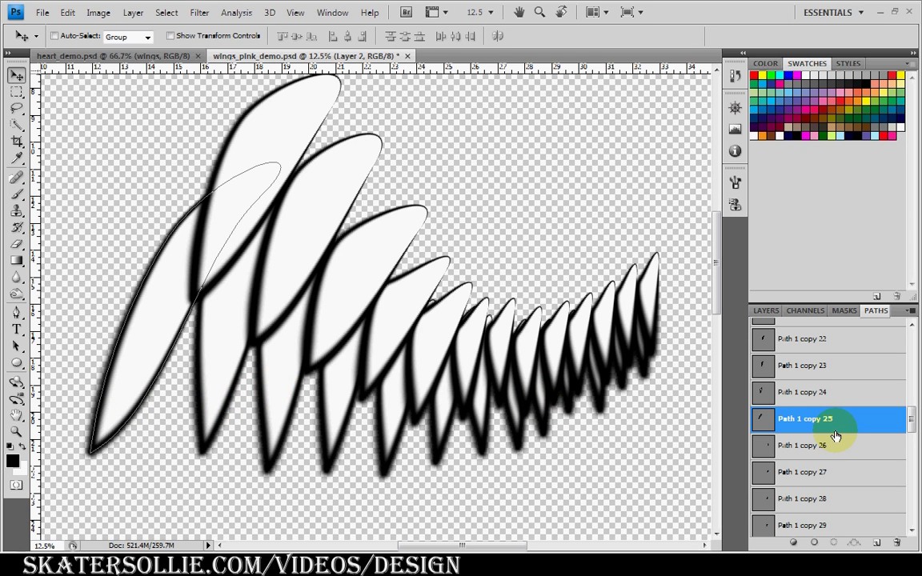
# - Add an empty layer directly beneath the second row of feathers (Layer 2) and bring up the saved paths
pyautogui.moveTo(911, 418); pyautogui.dragTo(911, 424)
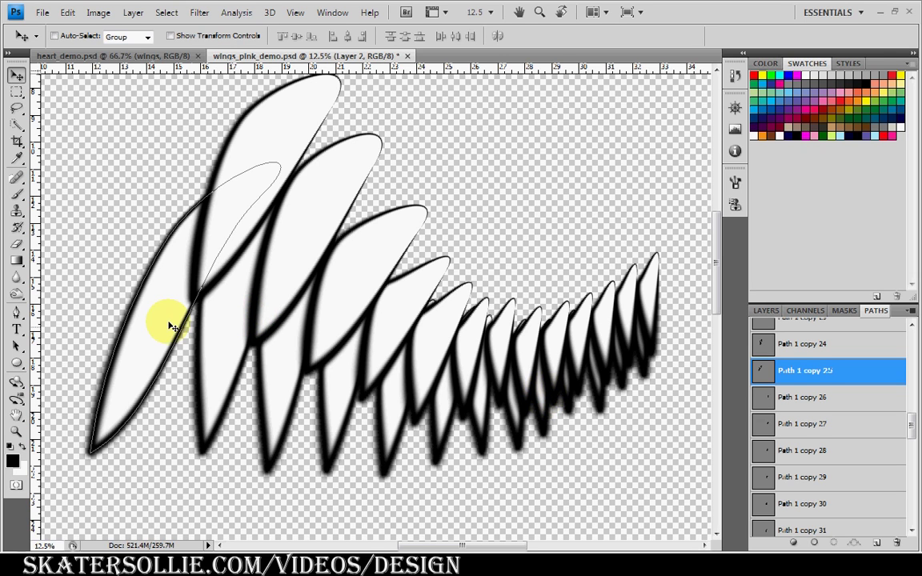
pyautogui.click(765, 310)
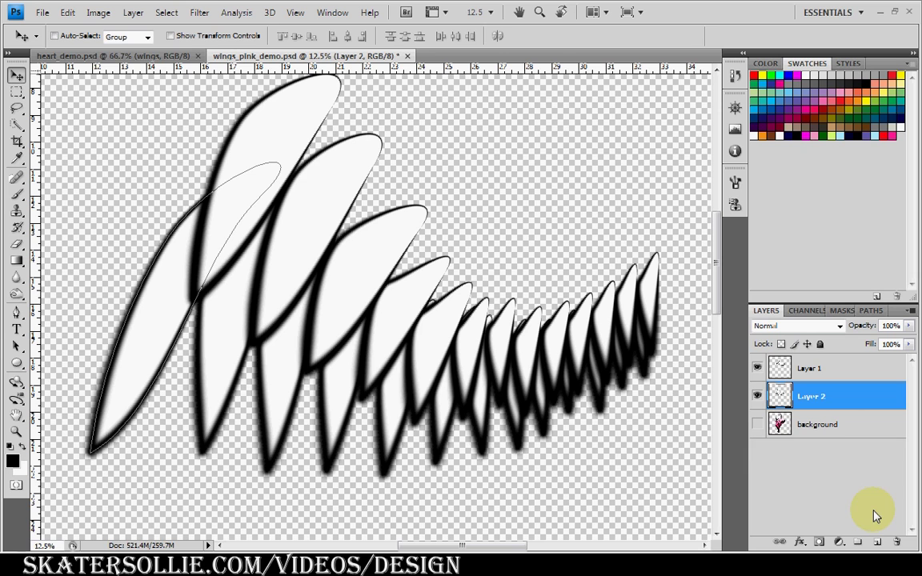
pyautogui.click(876, 541)
pyautogui.moveTo(840, 396); pyautogui.dragTo(850, 424)
pyautogui.click(871, 310)
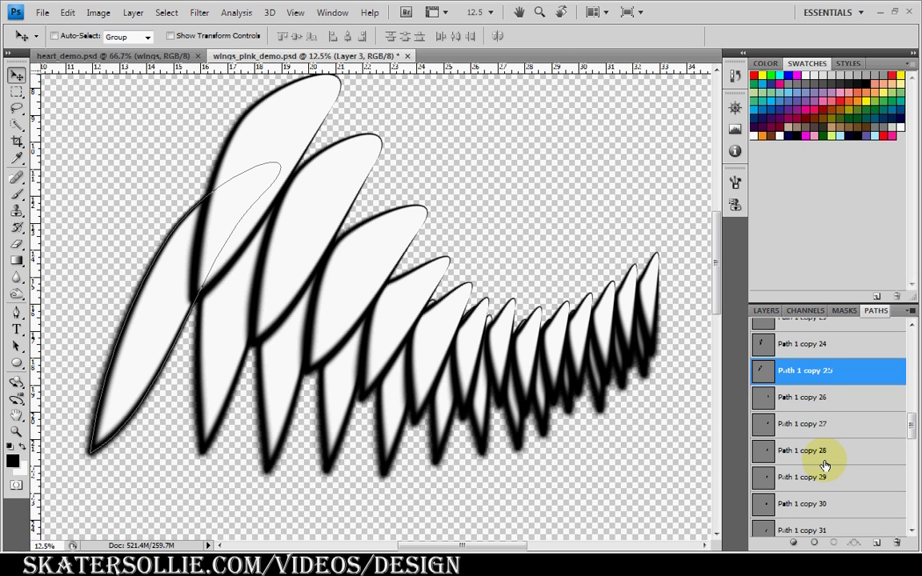
# - Start the third row by filling Path 1 copy 26 with white and stroking it with the black brush
pyautogui.click(816, 403)
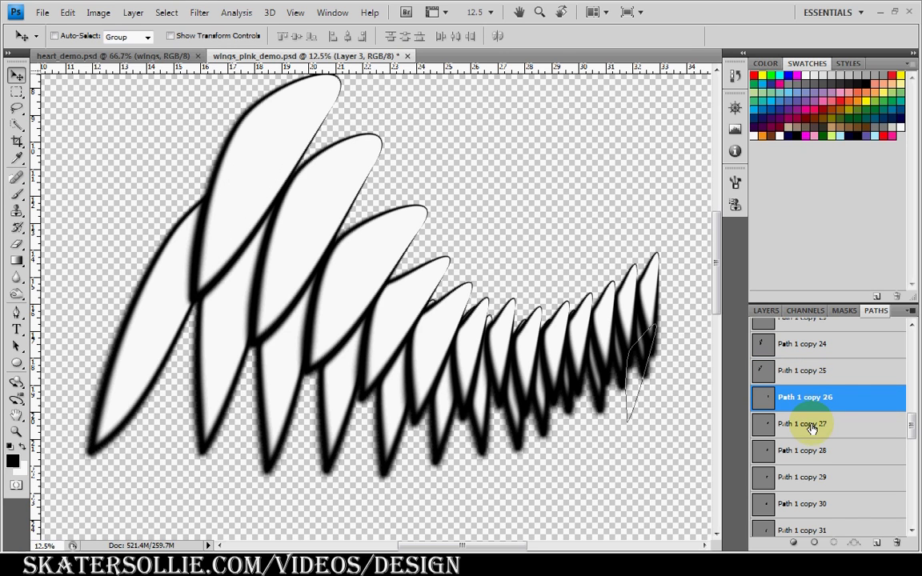
pyautogui.press('x')
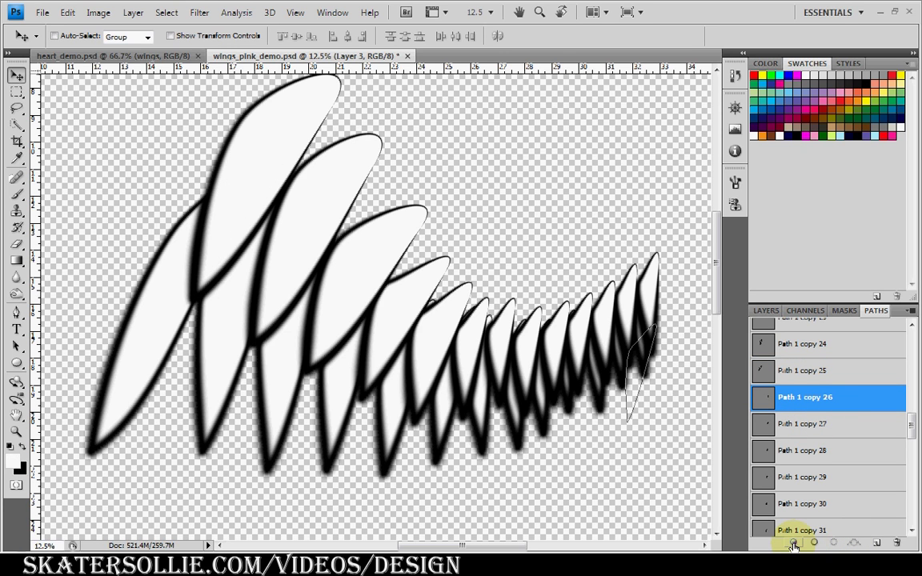
pyautogui.click(793, 546)
pyautogui.press('x')
pyautogui.click(814, 543)
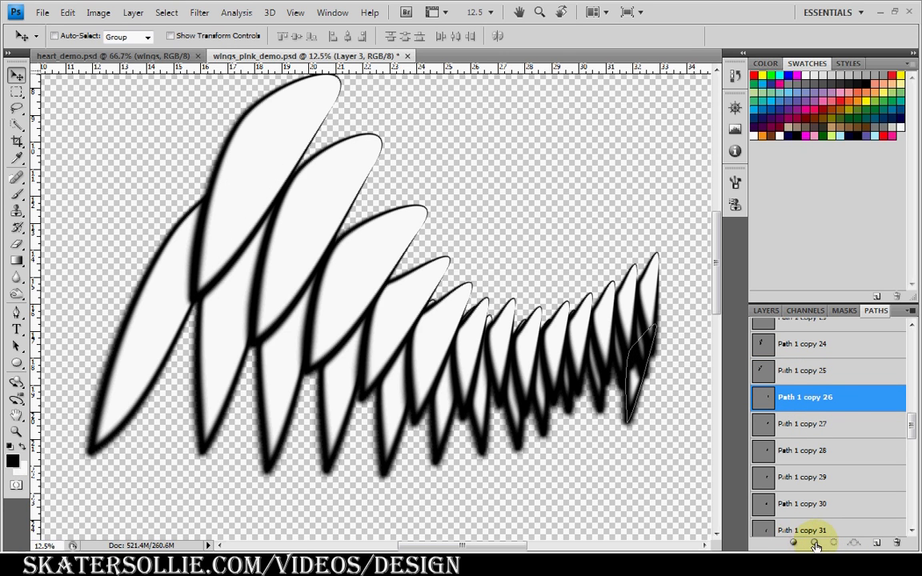
# - Fill the Path 1 copy 27 feather with white and stroke its outline in black
pyautogui.click(799, 428)
pyautogui.scroll(-3, 794, 443)
pyautogui.press('x')
pyautogui.click(792, 545)
pyautogui.click(793, 547)
pyautogui.press('x')
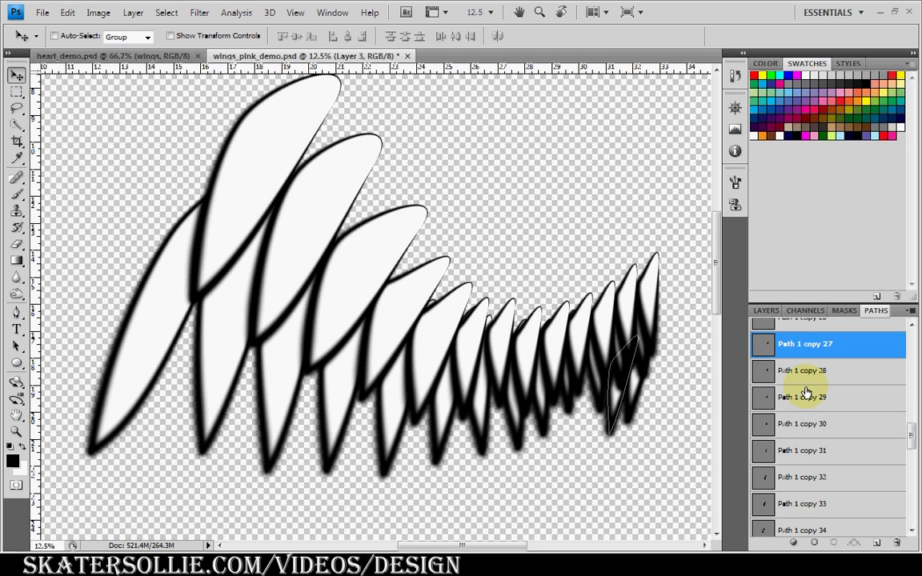
# - Fill Path 1 copy 28 and Path 1 copy 29 with white and stroke each outline with the black brush
pyautogui.click(804, 379)
pyautogui.press('x')
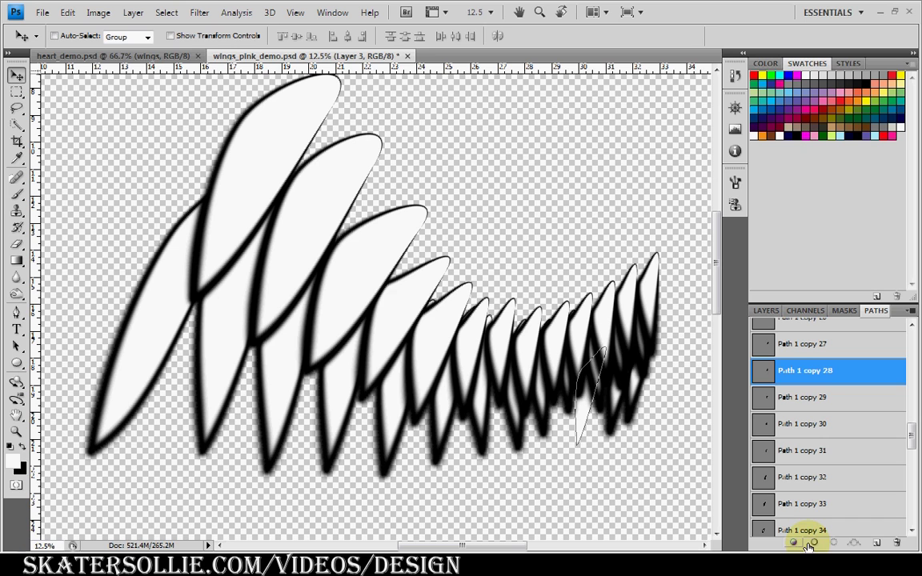
pyautogui.click(793, 543)
pyautogui.press('x')
pyautogui.click(800, 410)
pyautogui.press('x')
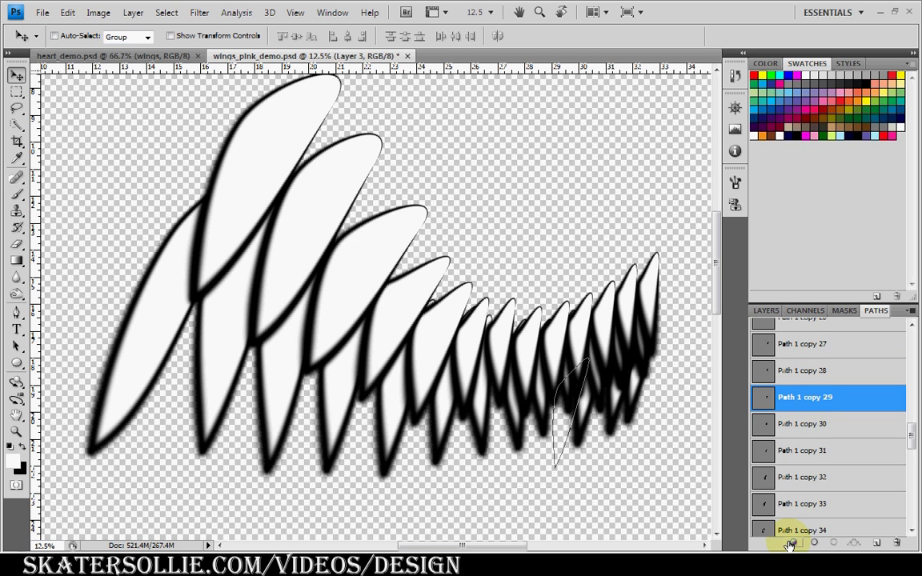
pyautogui.click(792, 543)
pyautogui.press('x')
# - Fill Path 1 copy 30 and Path 1 copy 31 with white and stroke each outline with the black brush
pyautogui.click(800, 424)
pyautogui.press('x')
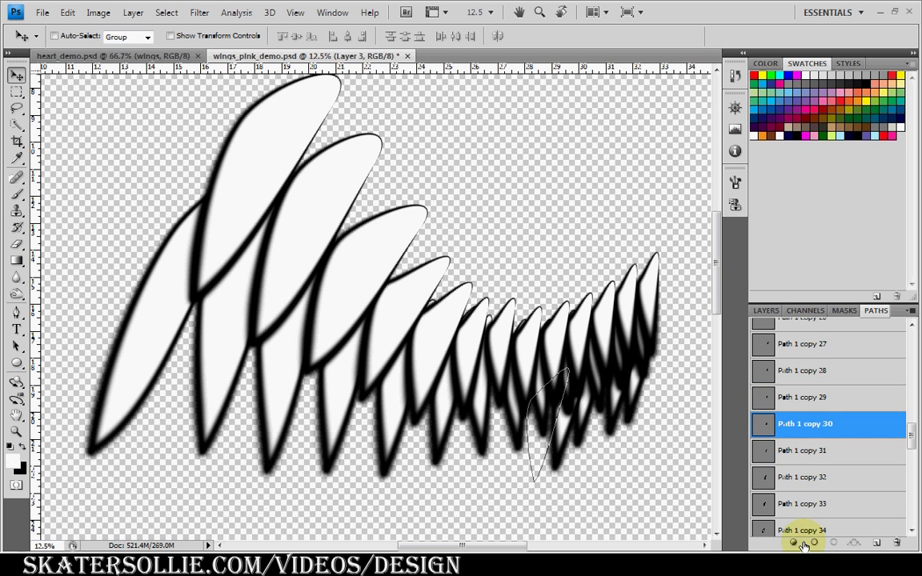
pyautogui.click(797, 543)
pyautogui.press('x')
pyautogui.click(788, 455)
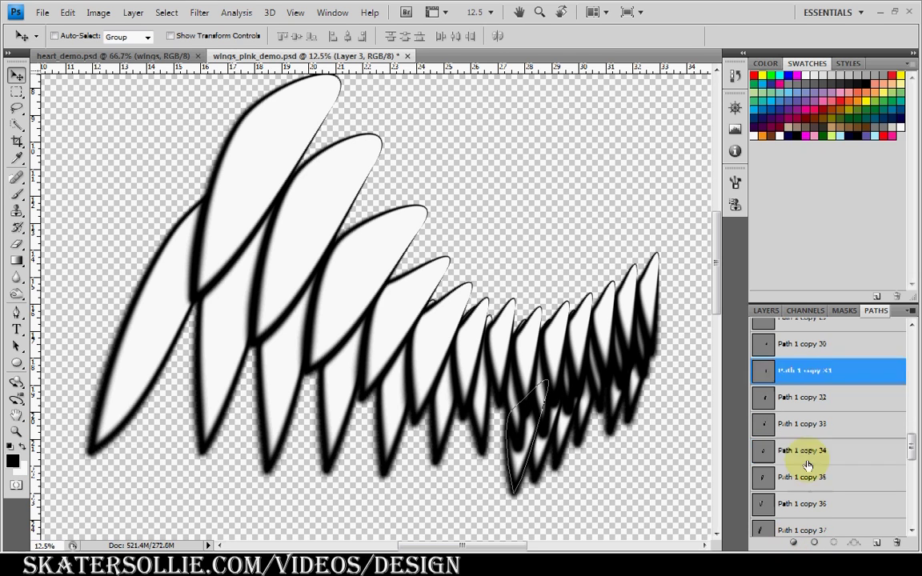
# - Fill the Path 1 copy 32 feather with white and stroke its outline with the black brush
pyautogui.click(810, 488)
pyautogui.scroll(-1, 819, 522)
pyautogui.press('x')
pyautogui.click(793, 542)
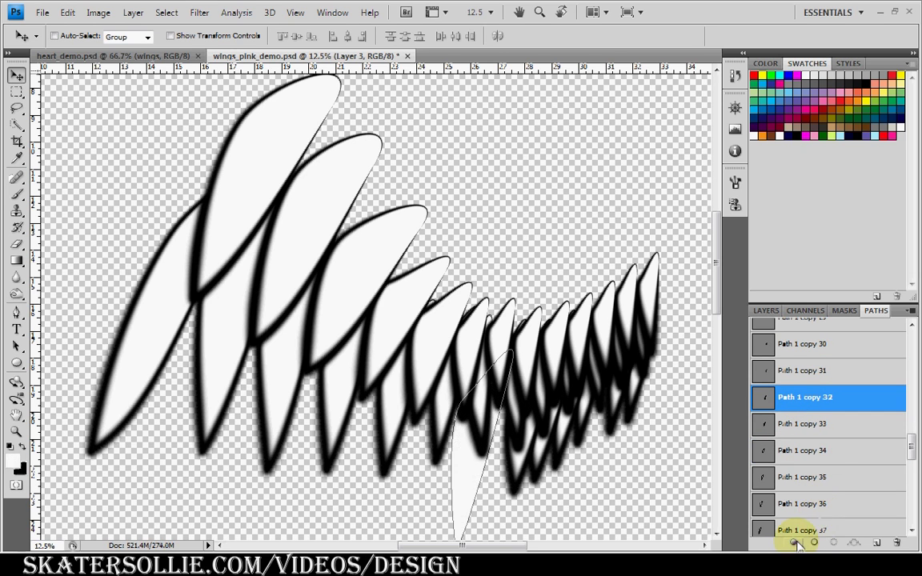
pyautogui.press('x')
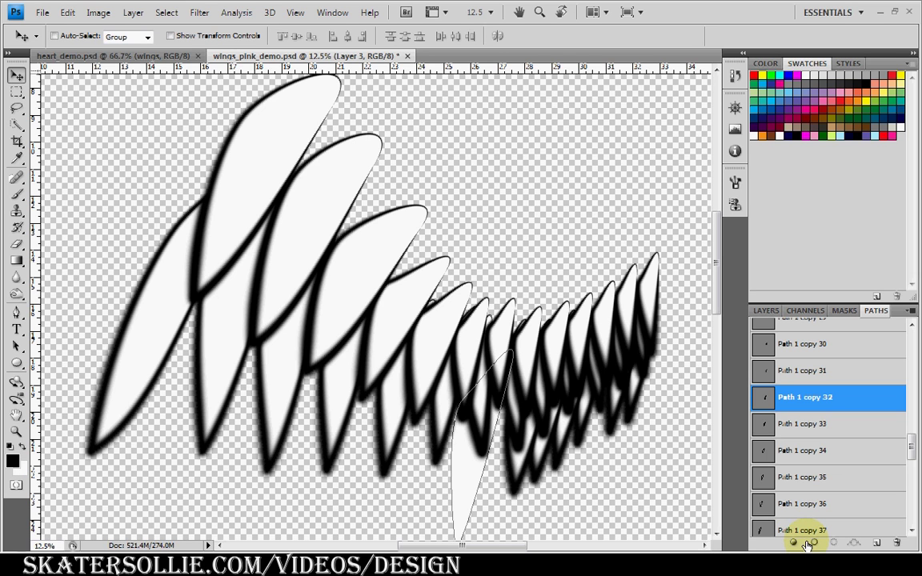
pyautogui.click(813, 542)
# - Fill the Path 1 copy 33 feather with white and stroke its outline with the black brush
pyautogui.click(804, 426)
pyautogui.scroll(-1, 804, 448)
pyautogui.press('x')
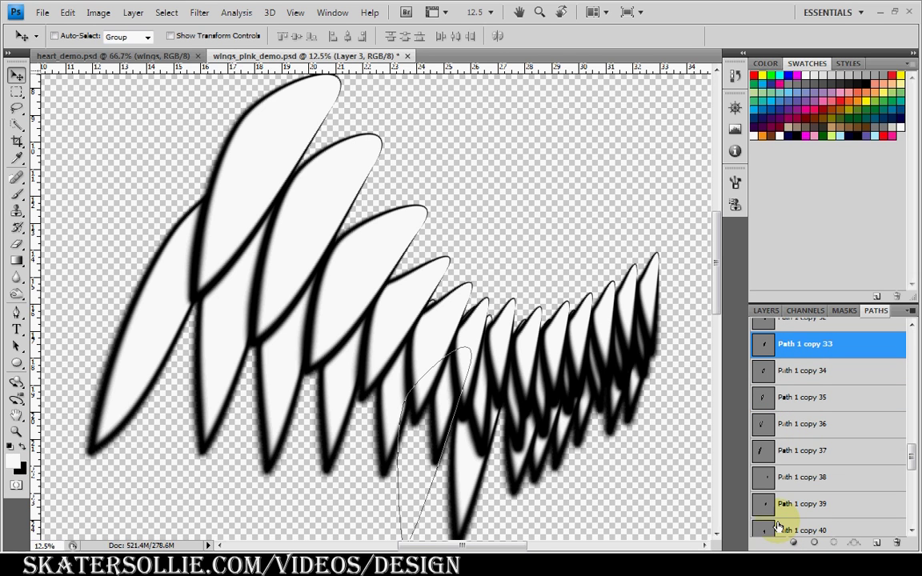
pyautogui.click(790, 543)
pyautogui.press('x')
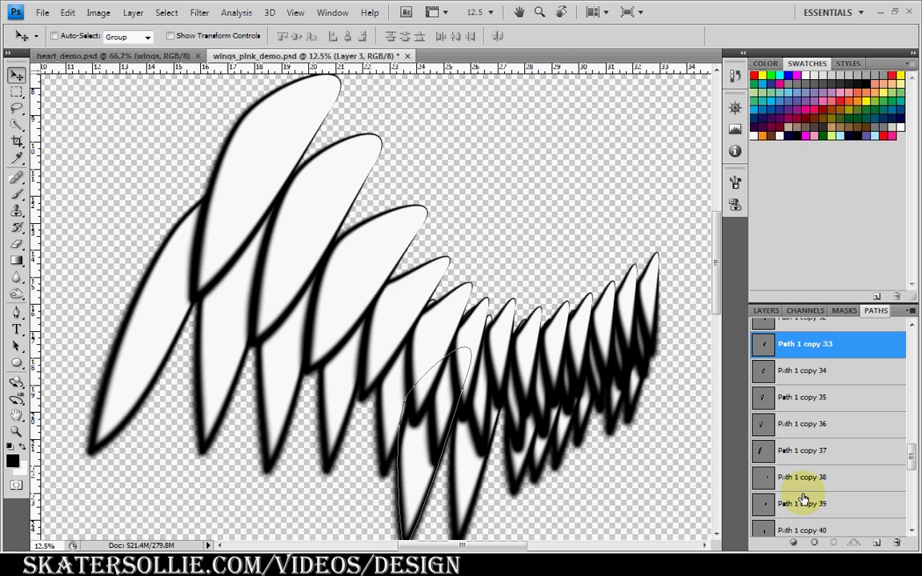
# - Fill the Path 1 copy 34 feather with white and stroke its outline with the black brush
pyautogui.scroll(-1, 798, 358)
pyautogui.click(798, 359)
pyautogui.press('x')
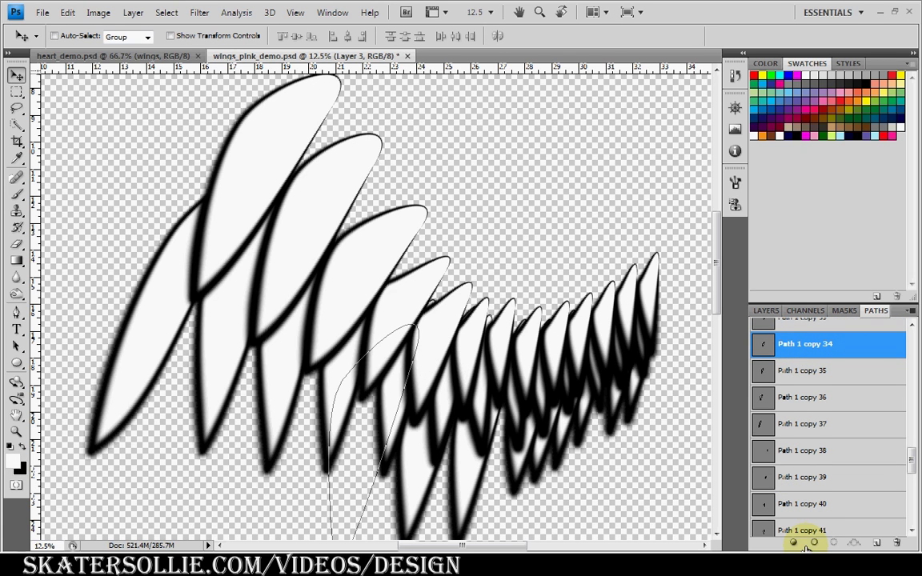
pyautogui.click(793, 543)
pyautogui.press('x')
pyautogui.click(816, 544)
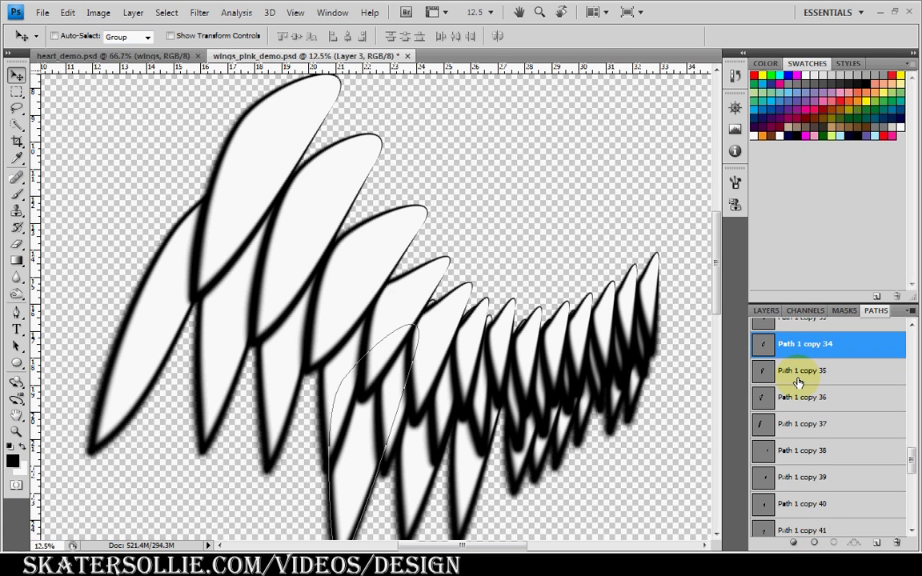
# - Fill the Path 1 copy 35 feather with white, undoing any wrong-colour fill, and stroke its outline in black
pyautogui.click(797, 376)
pyautogui.press('x')
pyautogui.click(796, 534)
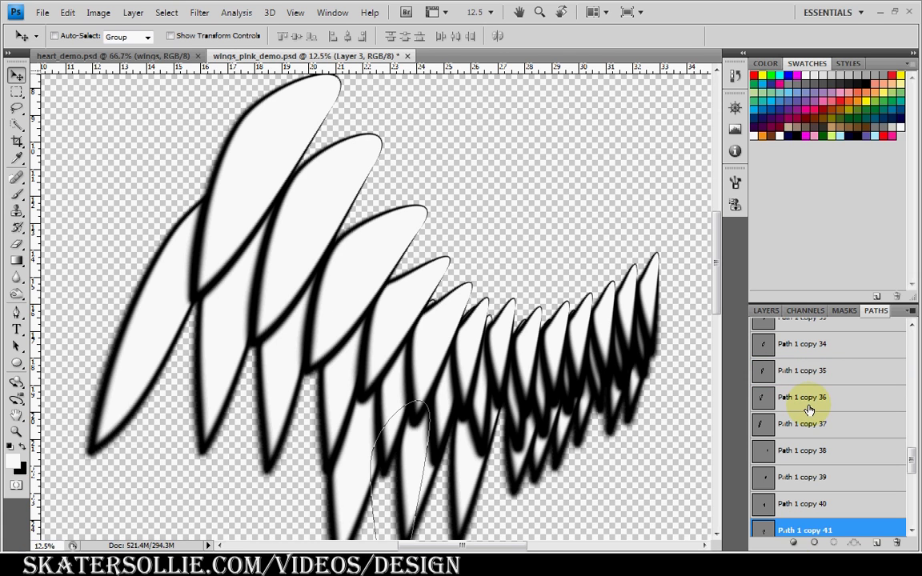
pyautogui.click(808, 400)
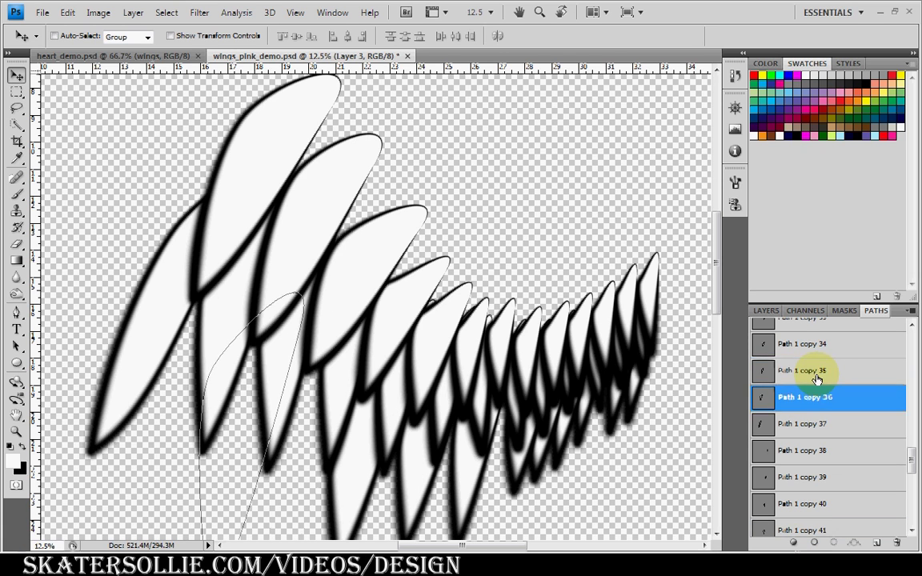
pyautogui.click(816, 374)
pyautogui.press('x')
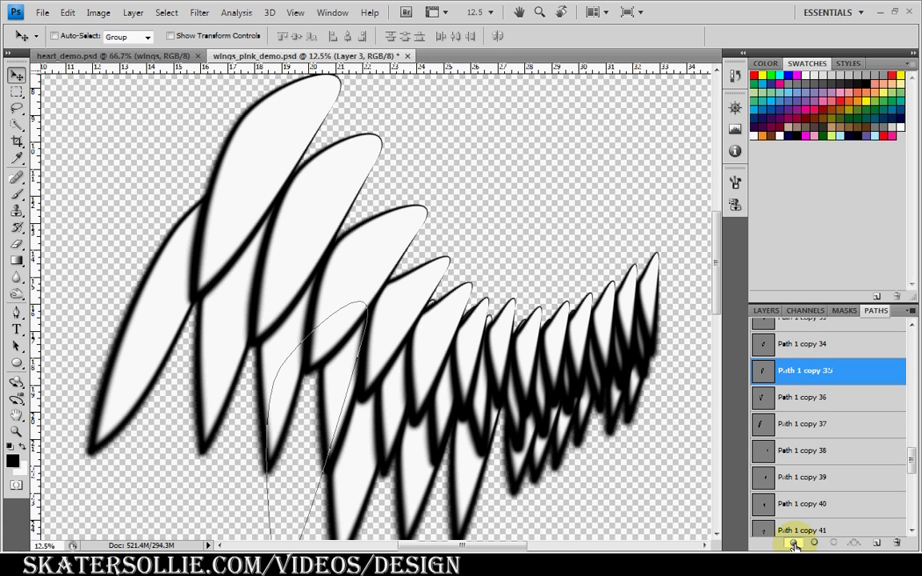
pyautogui.click(794, 544)
pyautogui.hotkey('ctrl', 'z')
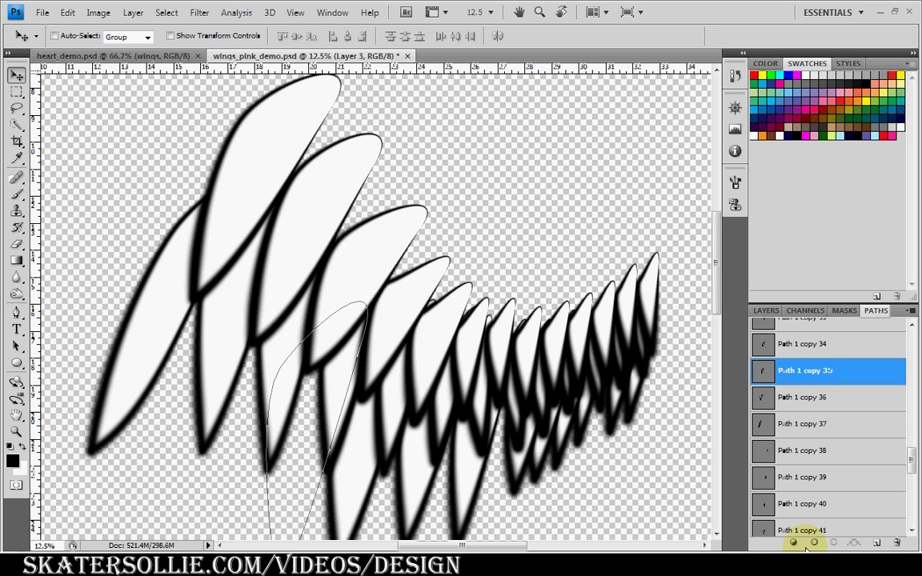
pyautogui.click(812, 544)
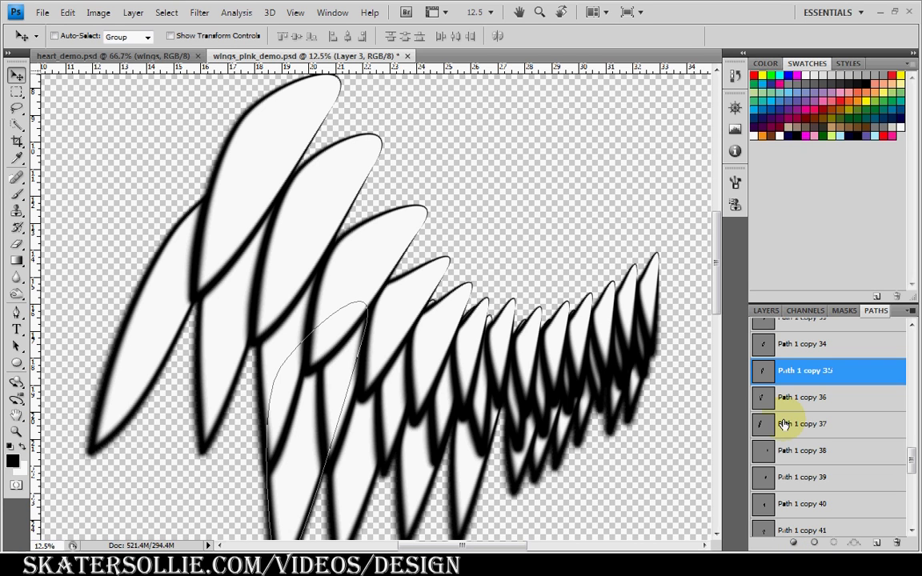
# - Fill the Path 1 copy 36 feather with white and stroke its outline with the black brush
pyautogui.scroll(-1, 796, 400)
pyautogui.scroll(1, 806, 380)
pyautogui.click(804, 372)
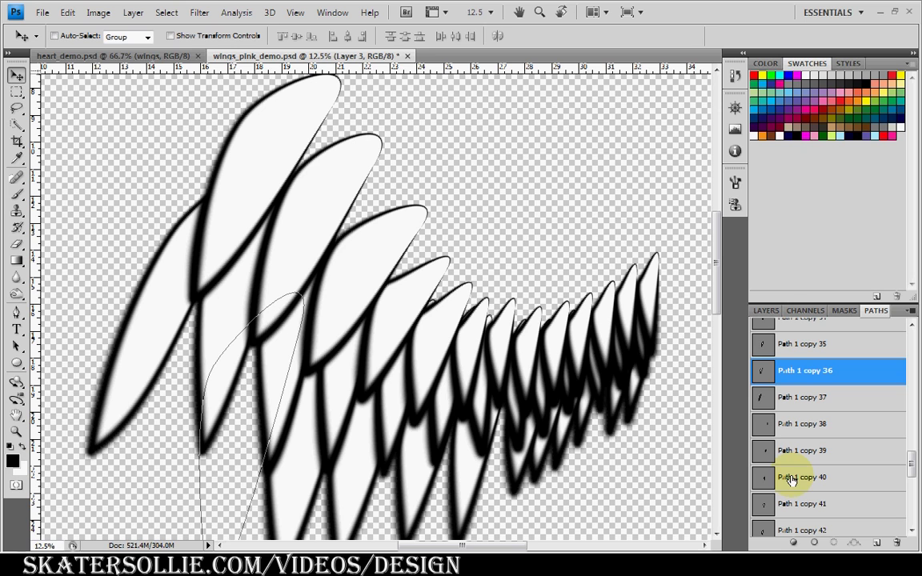
pyautogui.click(812, 543)
# - Fill the outermost third-row feather, Path 1 copy 37, with white and stroke it with the black brush
pyautogui.scroll(-2, 781, 424)
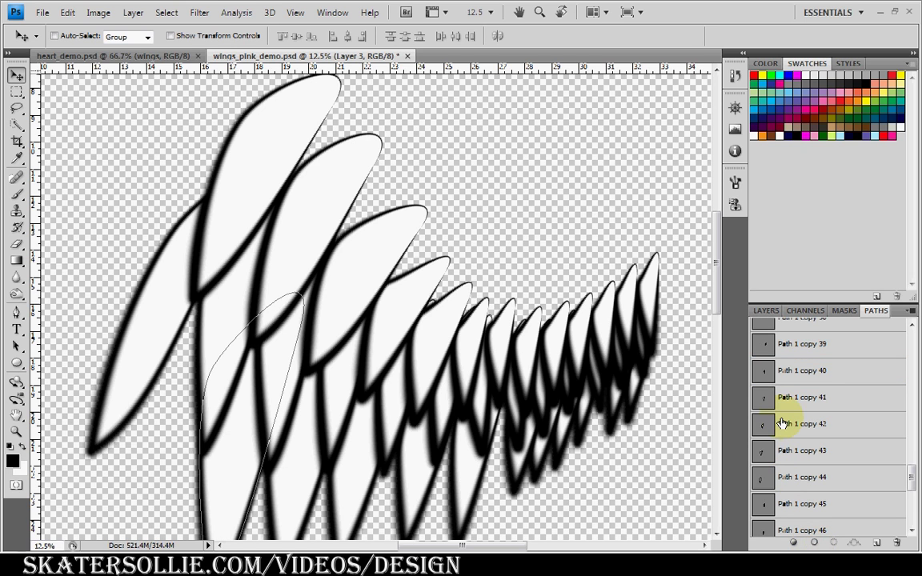
pyautogui.scroll(1, 806, 362)
pyautogui.click(804, 352)
pyautogui.press('x')
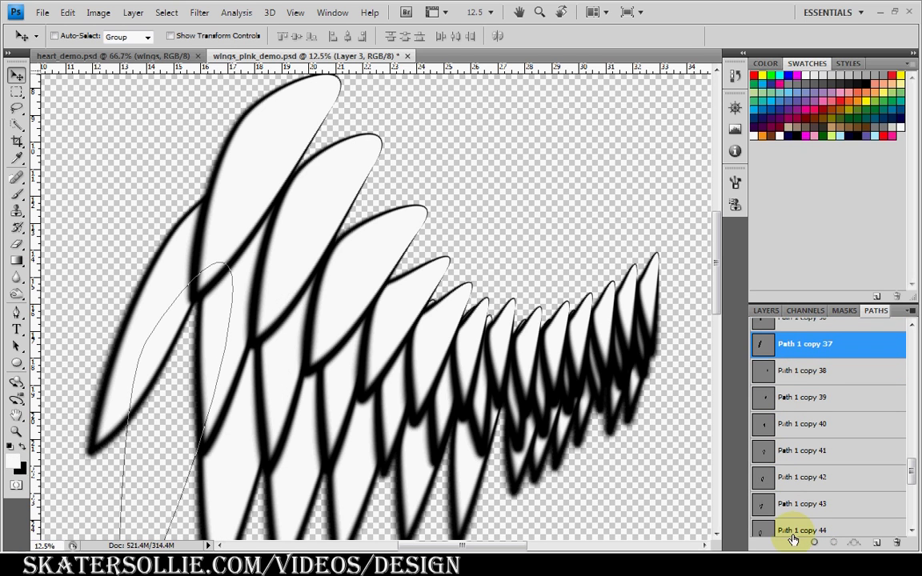
pyautogui.click(793, 541)
pyautogui.press('x')
pyautogui.click(814, 542)
# - Select Path 1 copy 38, add a new layer for the fourth feather row and place it directly beneath Layer 3
pyautogui.scroll(-1, 808, 370)
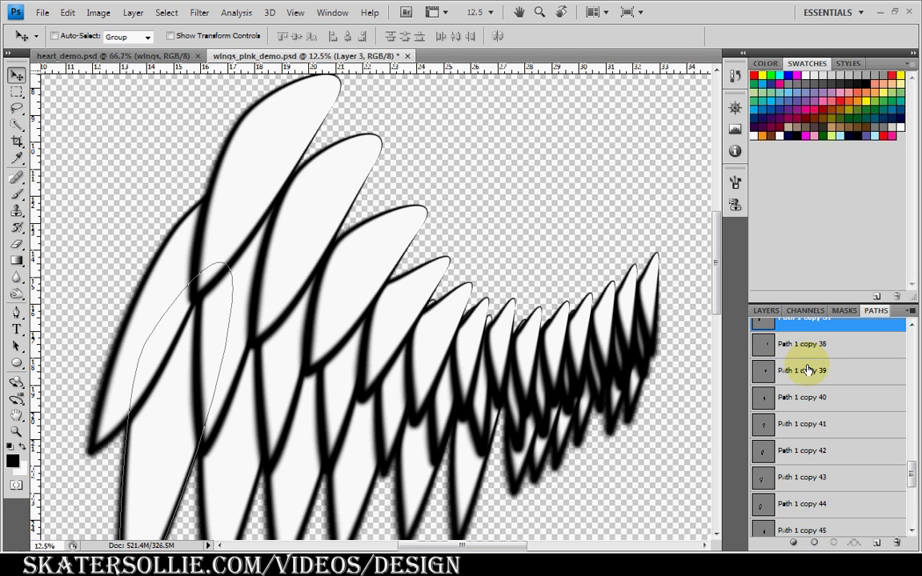
pyautogui.click(804, 344)
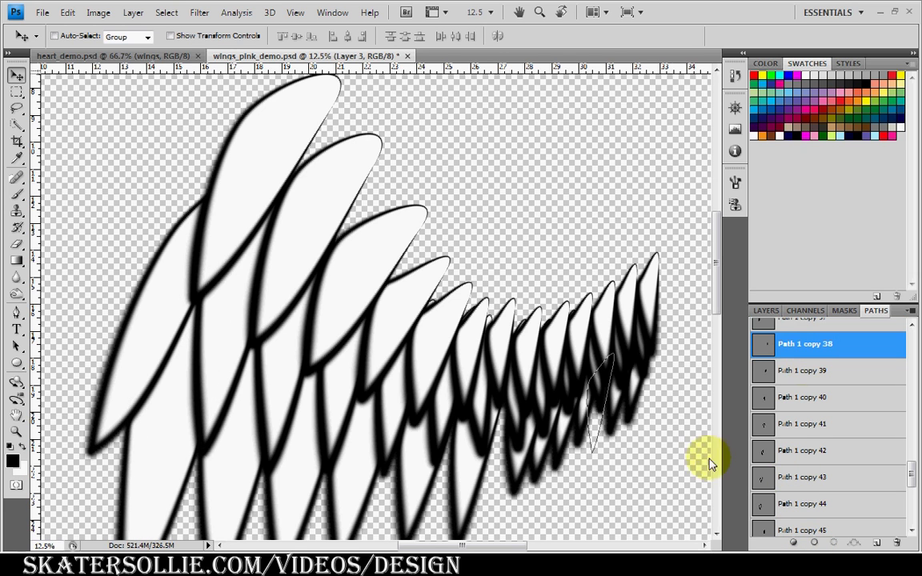
pyautogui.click(763, 313)
pyautogui.click(825, 443)
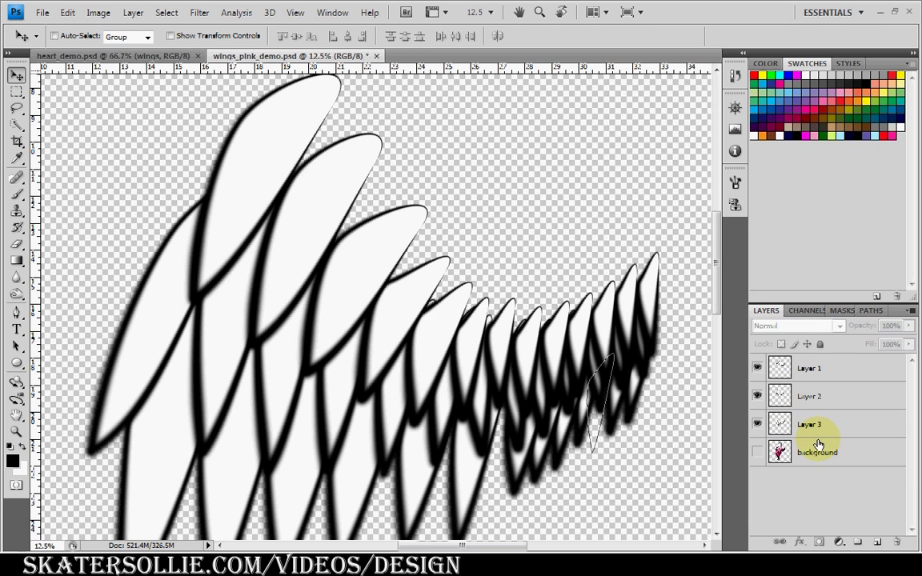
pyautogui.click(877, 541)
pyautogui.moveTo(833, 369); pyautogui.dragTo(833, 469)
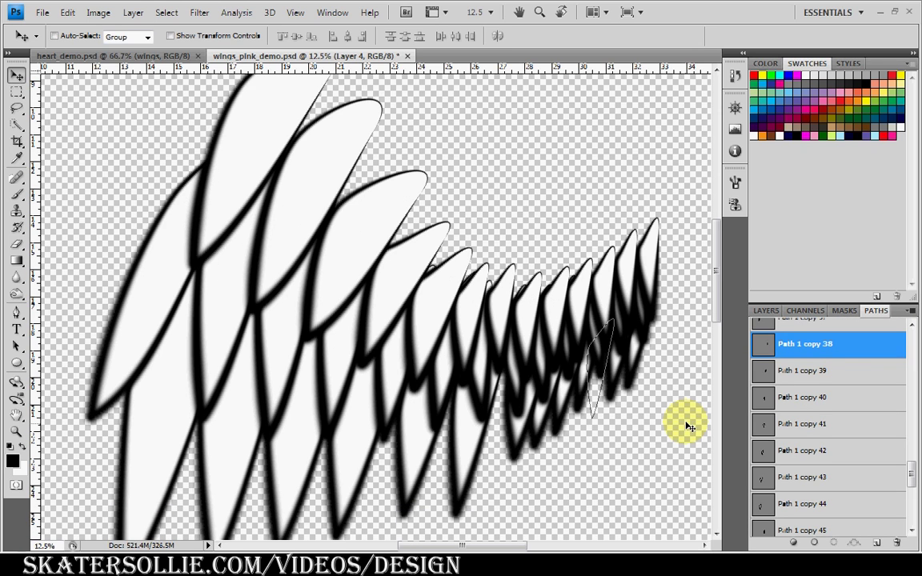
# - Fill the Path 1 copy 38 and Path 1 copy 39 feathers with white and stroke their outlines with the black brush
pyautogui.scroll(-1, 688, 425)
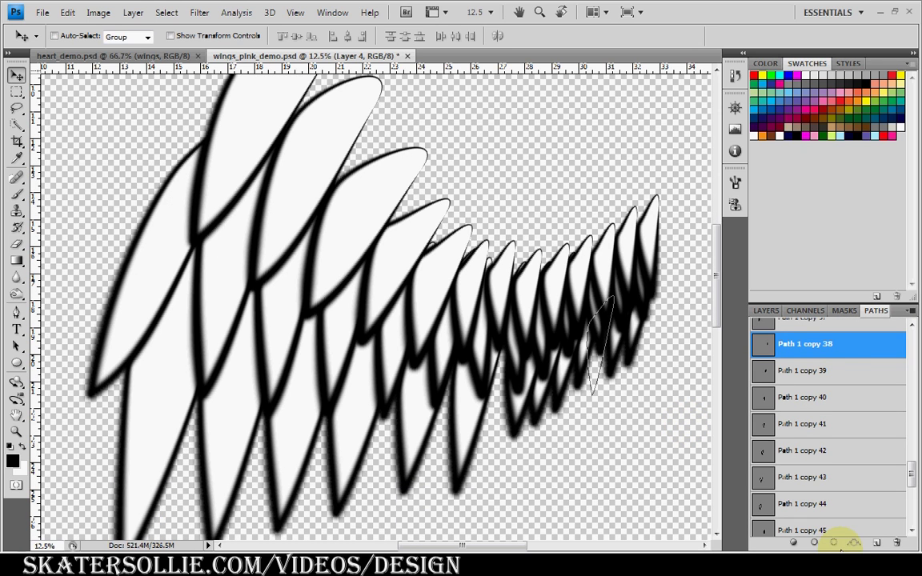
pyautogui.click(810, 544)
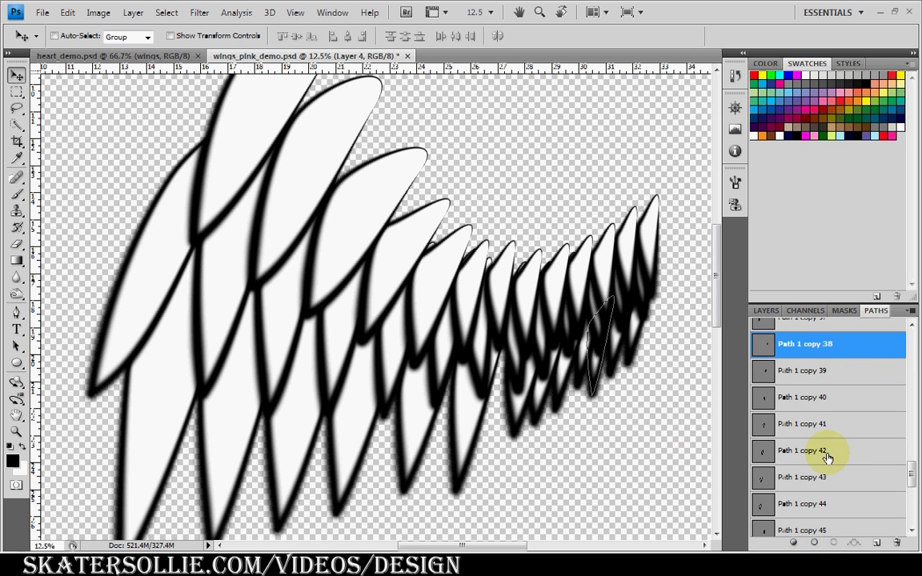
pyautogui.click(821, 372)
pyautogui.press('x')
# - Fill the Path 1 copy 40 feather with white and stroke its outline with the black brush
pyautogui.press('x')
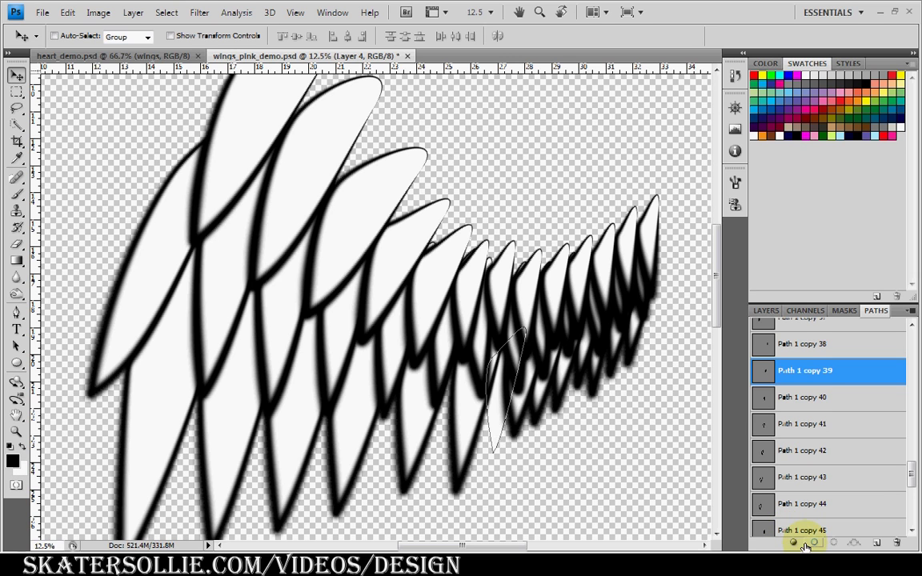
pyautogui.click(806, 544)
pyautogui.click(813, 394)
pyautogui.press('x')
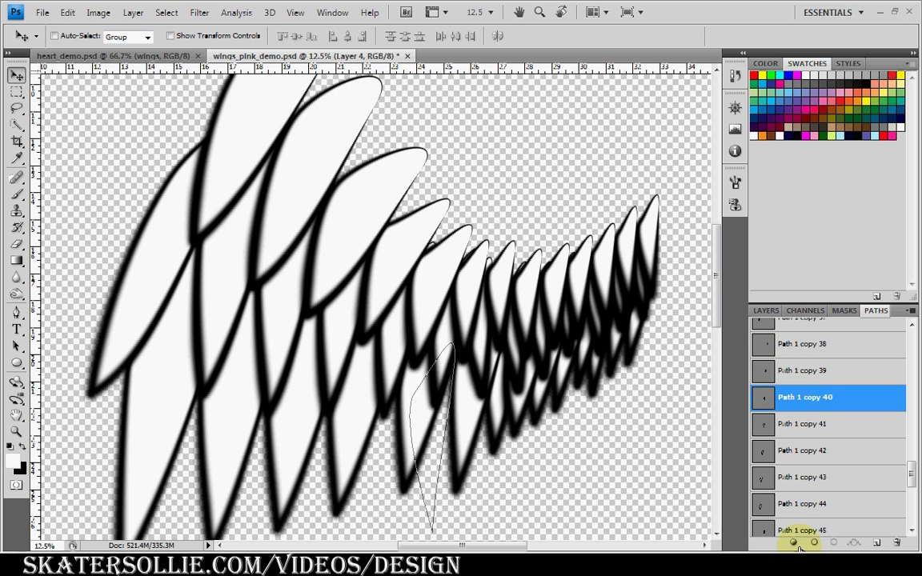
pyautogui.click(794, 542)
# - Fill the Path 1 copy 41 feather with white and stroke its outline with the black brush
pyautogui.press('x')
pyautogui.scroll(-2, 798, 385)
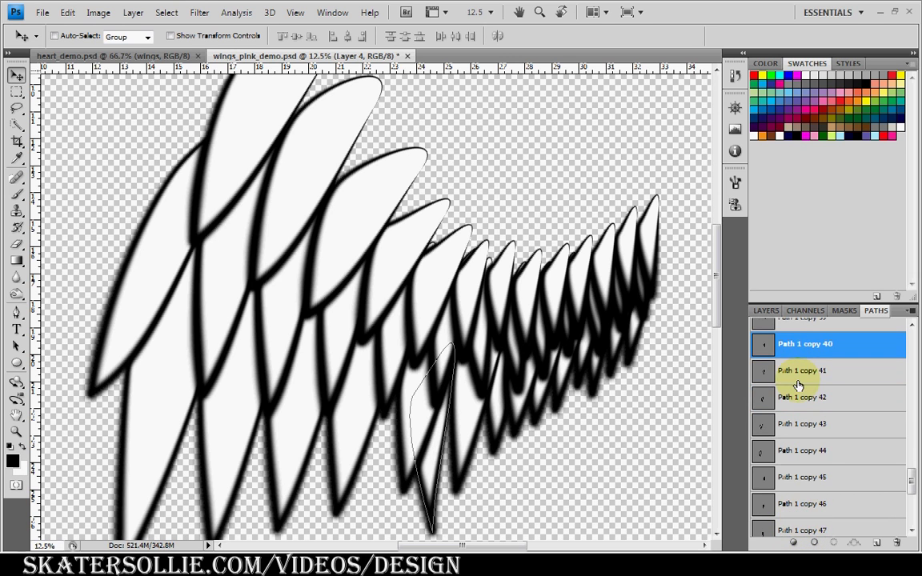
pyautogui.click(798, 379)
pyautogui.press('x')
pyautogui.click(794, 543)
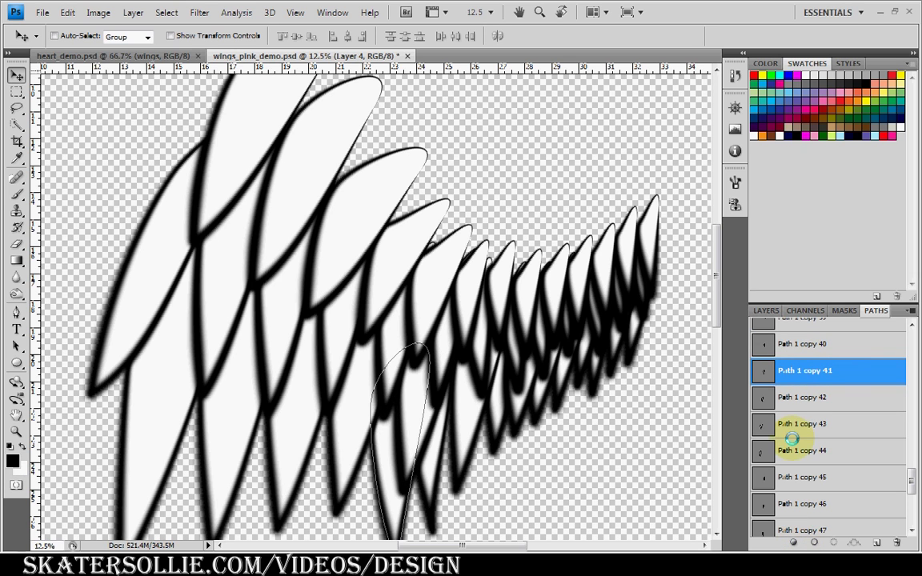
pyautogui.press('x')
# - Fill the Path 1 copy 42 feather with white and stroke its outline with the black brush
pyautogui.scroll(-1, 805, 383)
pyautogui.click(805, 376)
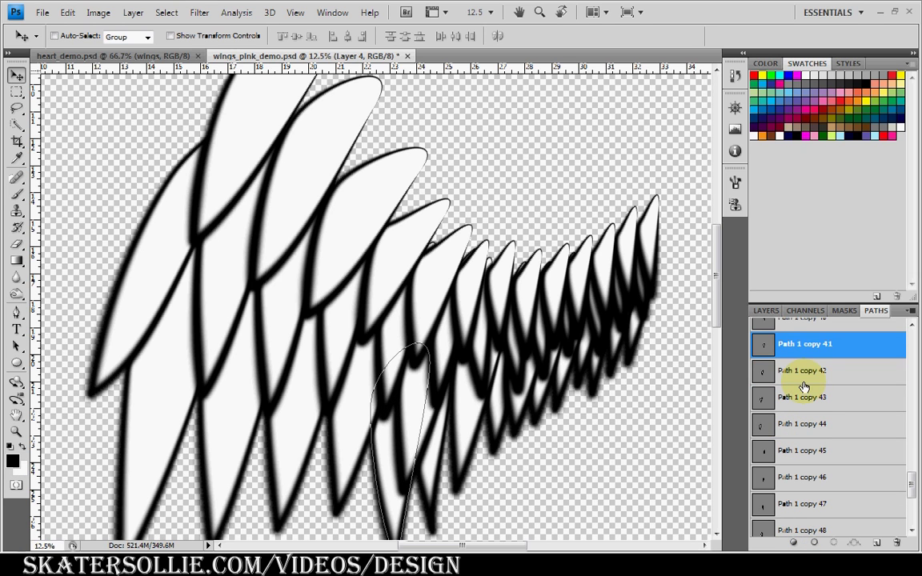
pyautogui.press('x')
pyautogui.click(814, 542)
pyautogui.press('x')
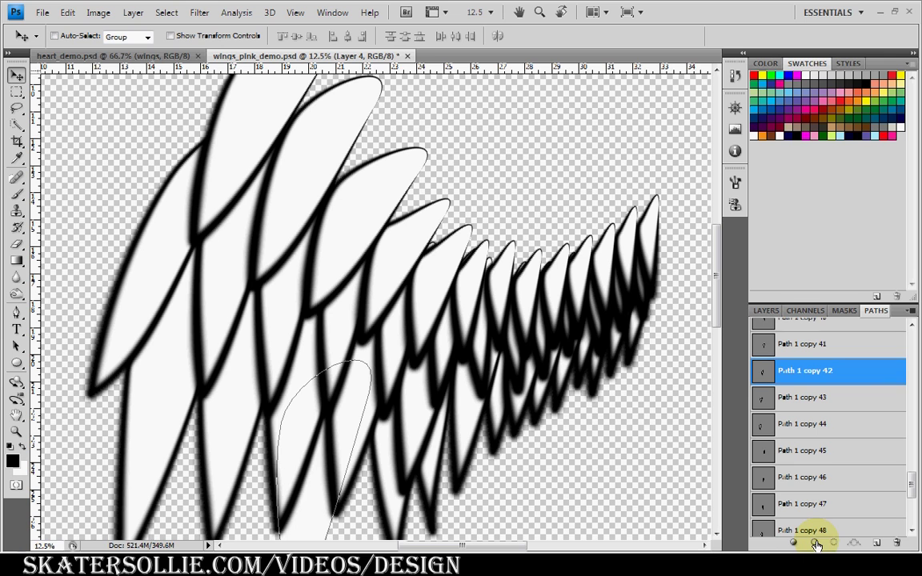
# - Fill the Path 1 copy 43 feather with white and stroke its outline with the black brush
pyautogui.scroll(-1, 753, 344)
pyautogui.moveTo(717, 305); pyautogui.dragTo(718, 343)
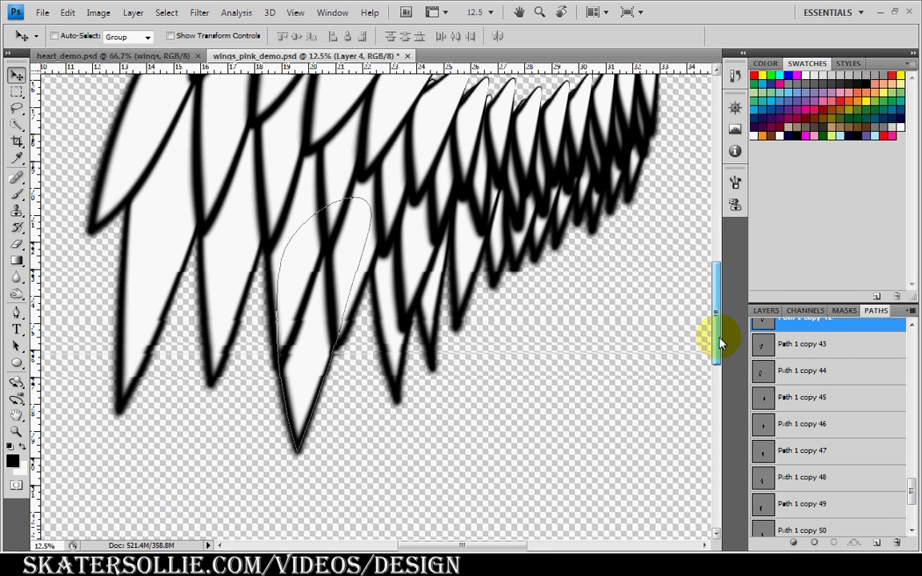
pyautogui.click(796, 343)
pyautogui.press('x')
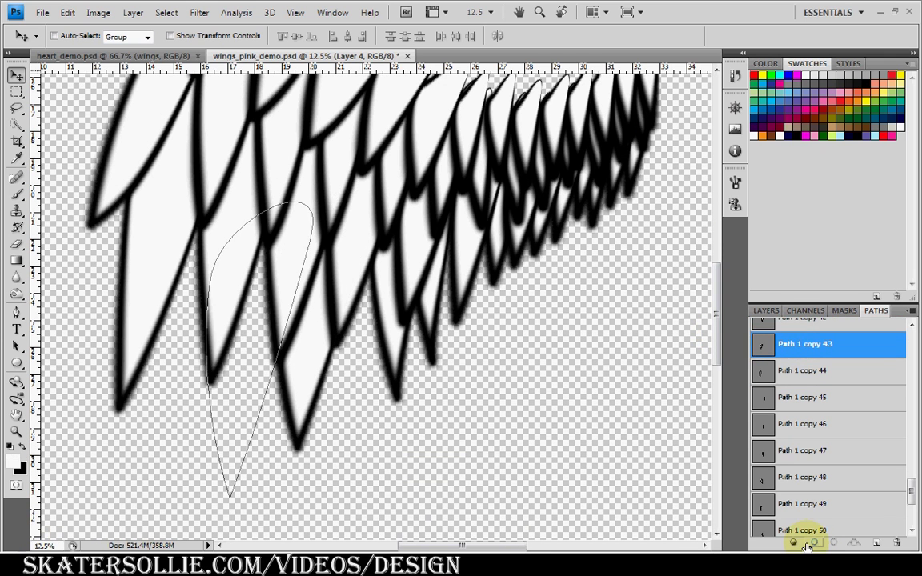
pyautogui.click(810, 542)
pyautogui.press('x')
pyautogui.click(810, 542)
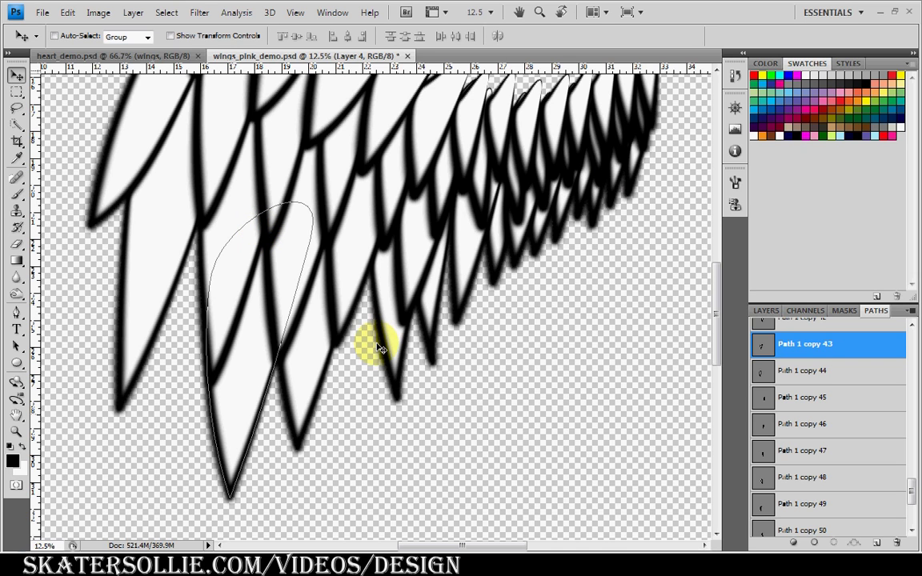
# - Fill the outermost fourth-row feather, Path 1 copy 44, with white and stroke it with the black brush
pyautogui.click(790, 373)
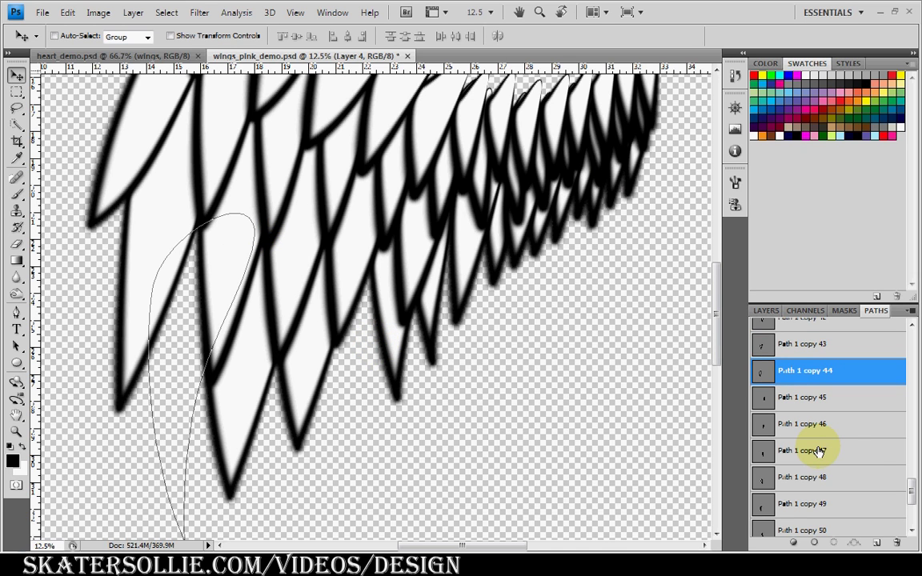
pyautogui.press('x')
pyautogui.click(794, 544)
pyautogui.press('x')
pyautogui.click(813, 545)
pyautogui.click(792, 398)
pyautogui.press('x')
pyautogui.click(793, 543)
pyautogui.press('x')
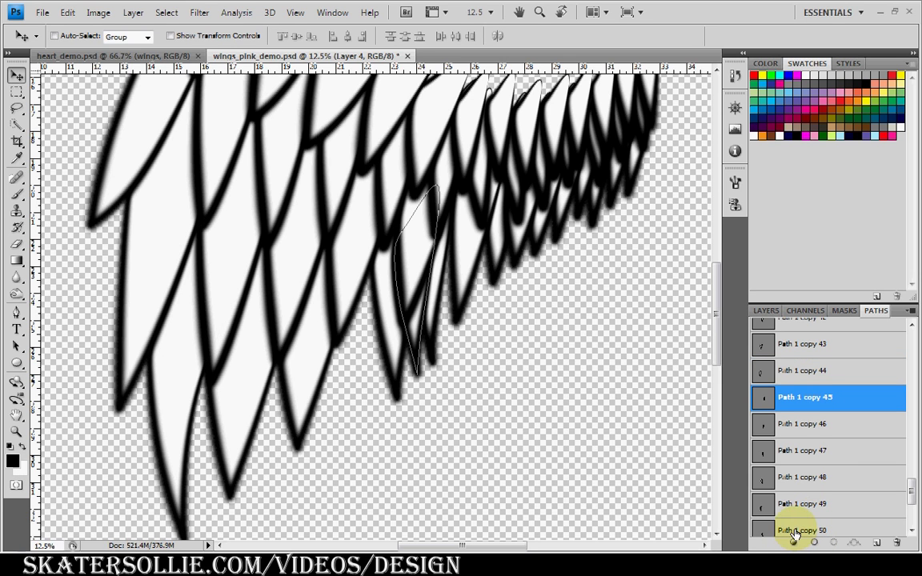
pyautogui.hotkey('ctrl', 'z')
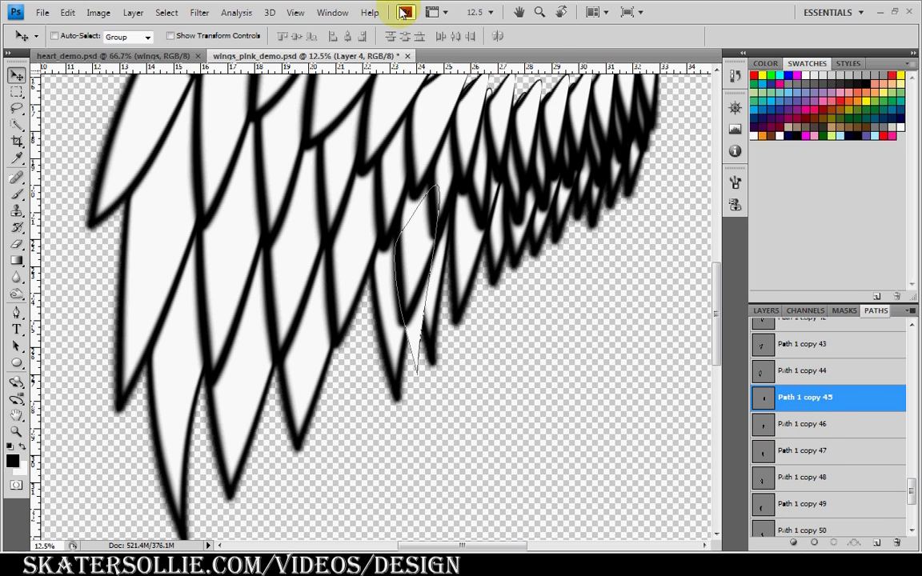
pyautogui.click(370, 12)
pyautogui.moveTo(332, 12)
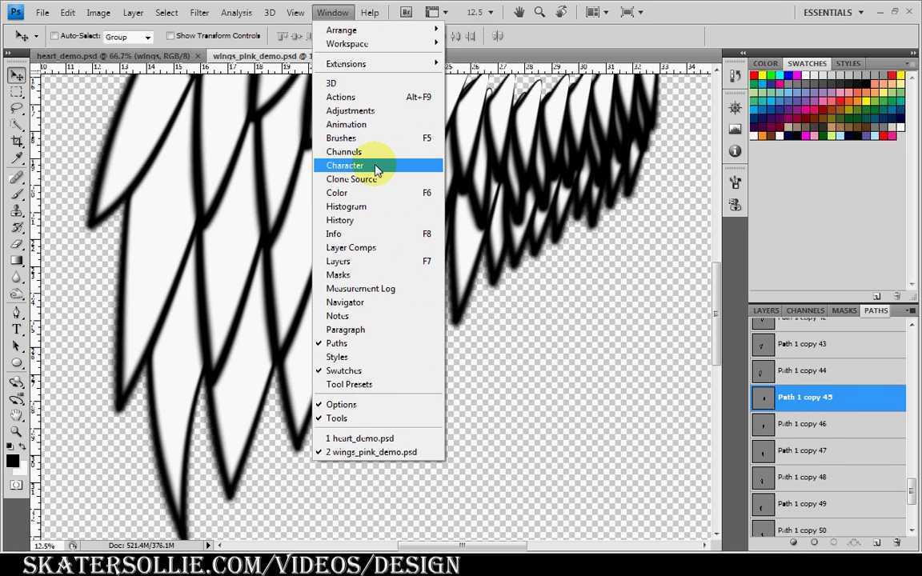
pyautogui.click(389, 221)
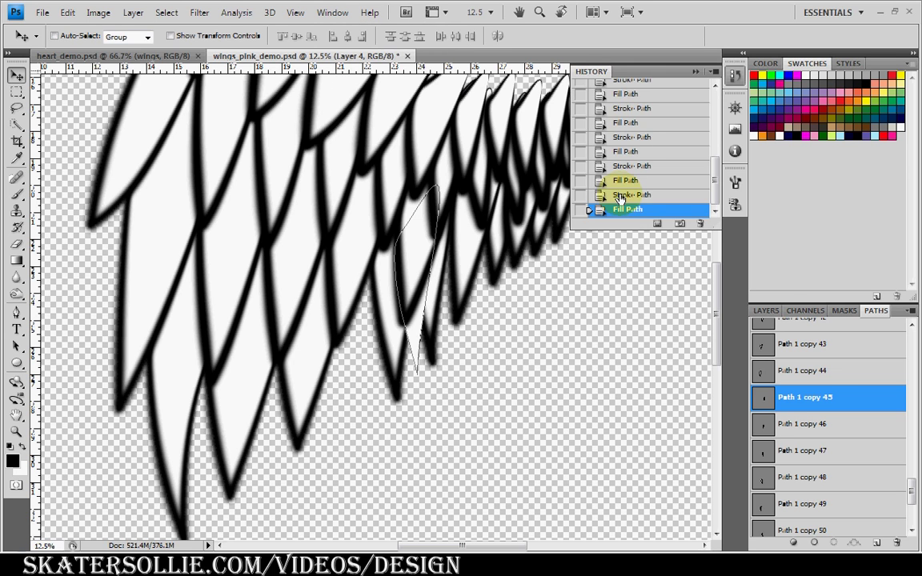
pyautogui.click(620, 195)
pyautogui.click(695, 72)
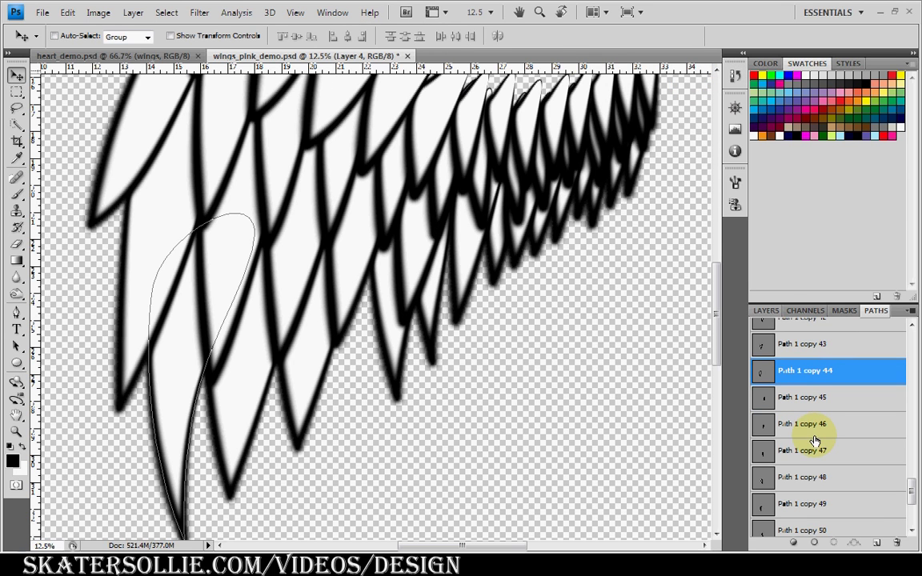
# - Select Path 1 copy 45, add a new layer for the fifth feather row and place it directly beneath Layer 4
pyautogui.click(804, 397)
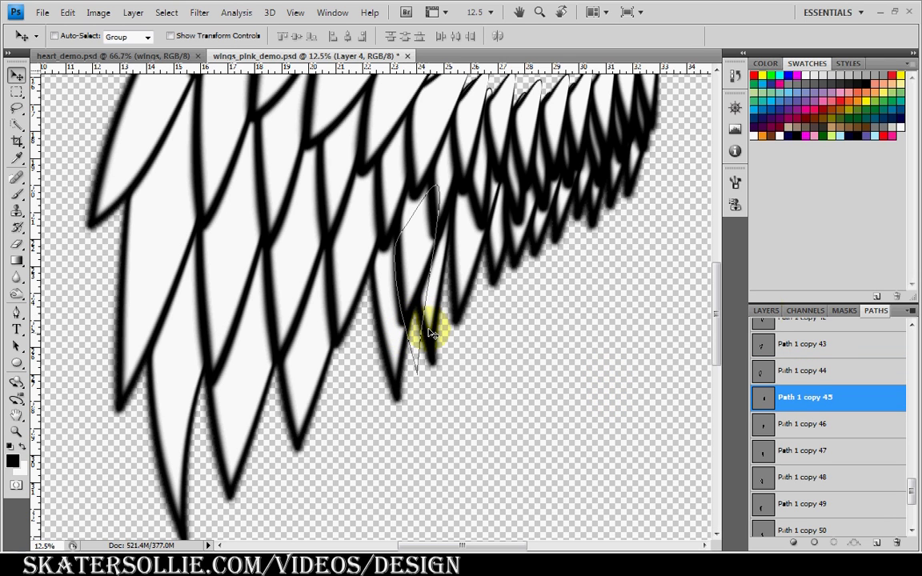
pyautogui.click(766, 310)
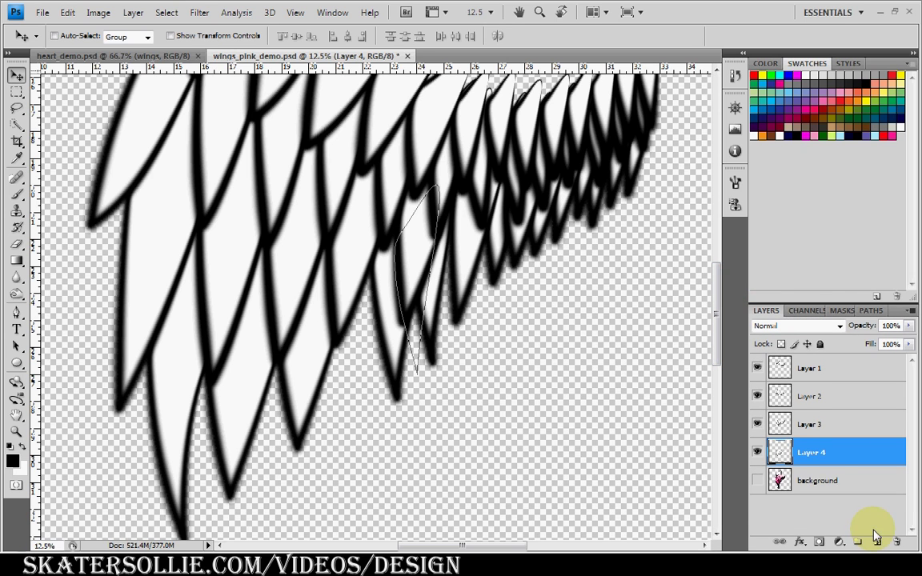
pyautogui.click(876, 541)
pyautogui.moveTo(833, 454); pyautogui.dragTo(851, 461)
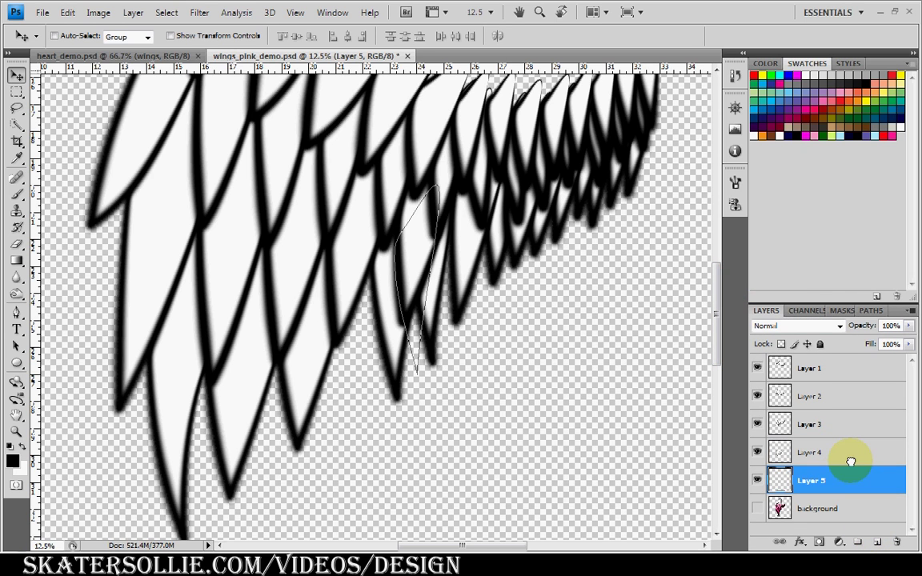
# - Fill the Path 1 copy 45 feather with white on the new layer and stroke its outline with the black brush
pyautogui.click(874, 311)
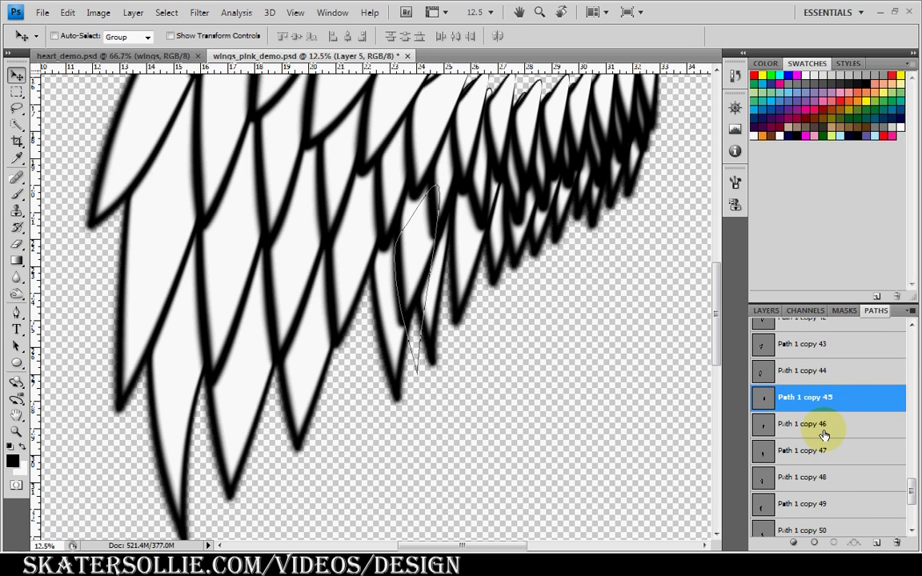
pyautogui.press('x')
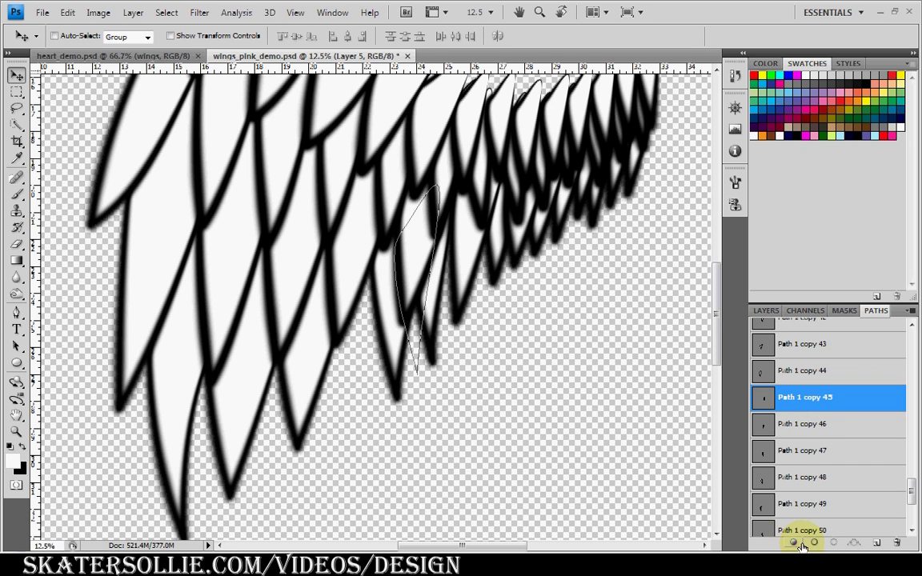
pyautogui.click(796, 544)
pyautogui.press('x')
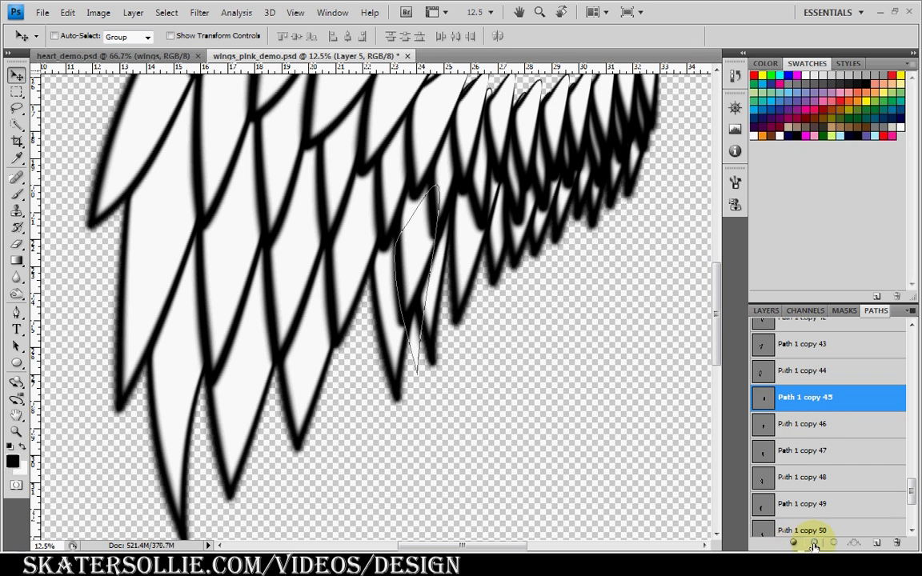
pyautogui.click(813, 544)
# - Fill the Path 1 copy 46 feather with white and stroke its outline with the black brush
pyautogui.click(802, 424)
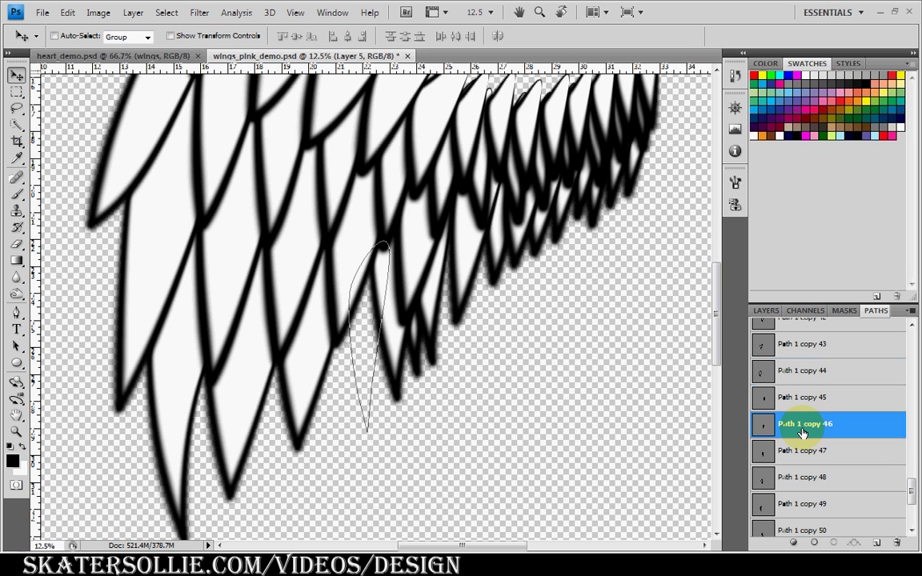
pyautogui.scroll(-1, 792, 472)
pyautogui.press('x')
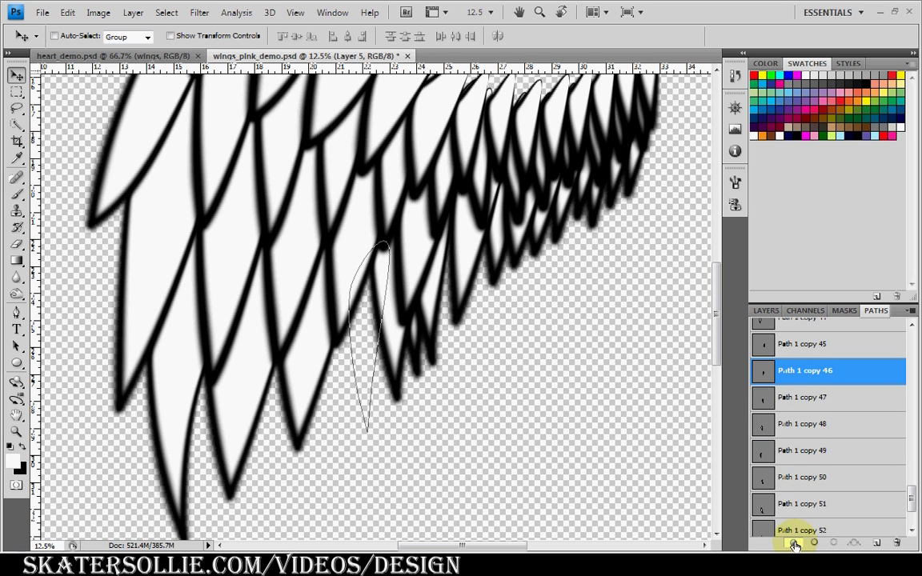
pyautogui.click(793, 545)
pyautogui.press('x')
# - Fill the Path 1 copy 47 feather with white and stroke its outline with the black brush
pyautogui.click(804, 397)
pyautogui.press('x')
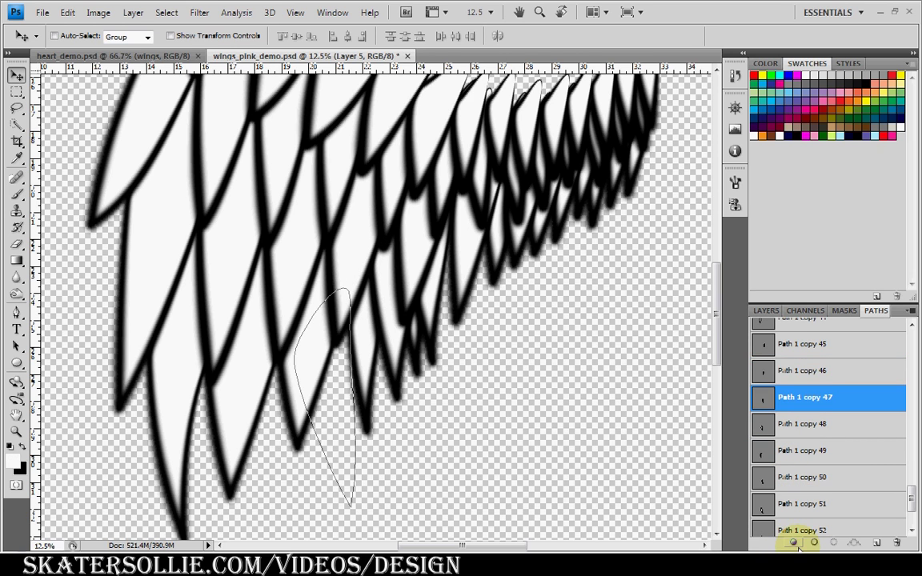
pyautogui.click(795, 544)
pyautogui.press('x')
# - Fill the Path 1 copy 48 feather with white and stroke its outline with the black brush
pyautogui.scroll(-3, 760, 444)
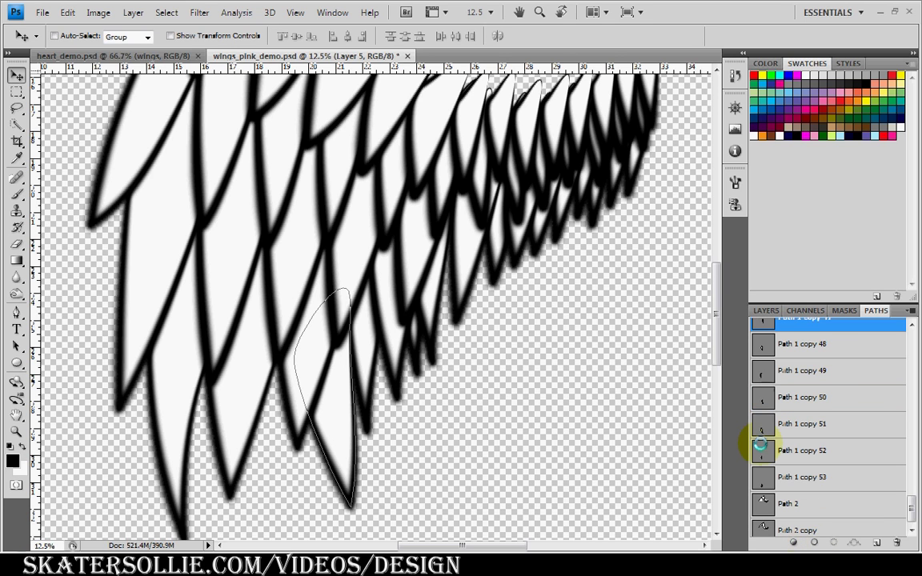
pyautogui.click(784, 356)
pyautogui.press('x')
pyautogui.click(794, 542)
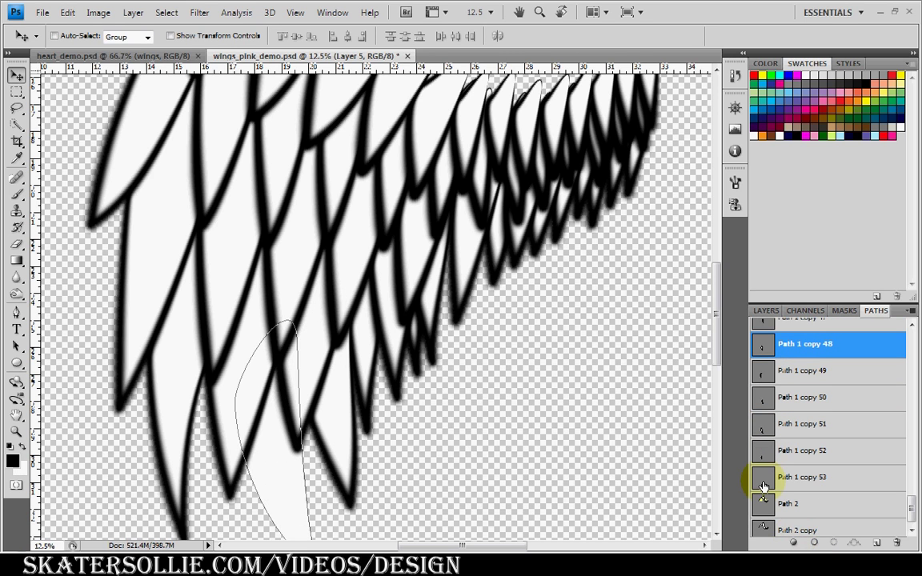
# - Fill the Path 1 copy 49 feather with white and stroke its outline with the black brush
pyautogui.click(840, 378)
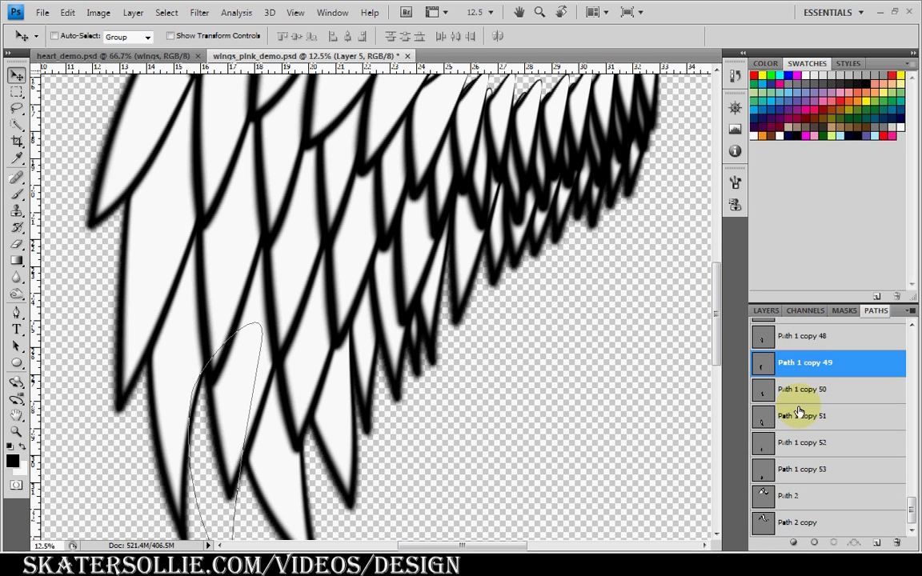
pyautogui.press('x')
pyautogui.click(794, 544)
pyautogui.press('x')
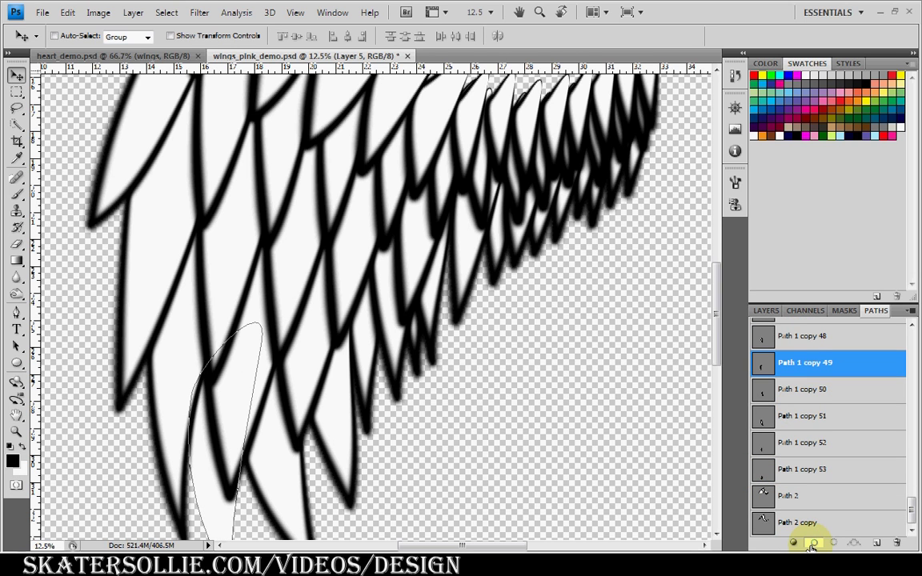
pyautogui.moveTo(710, 328); pyautogui.dragTo(710, 383)
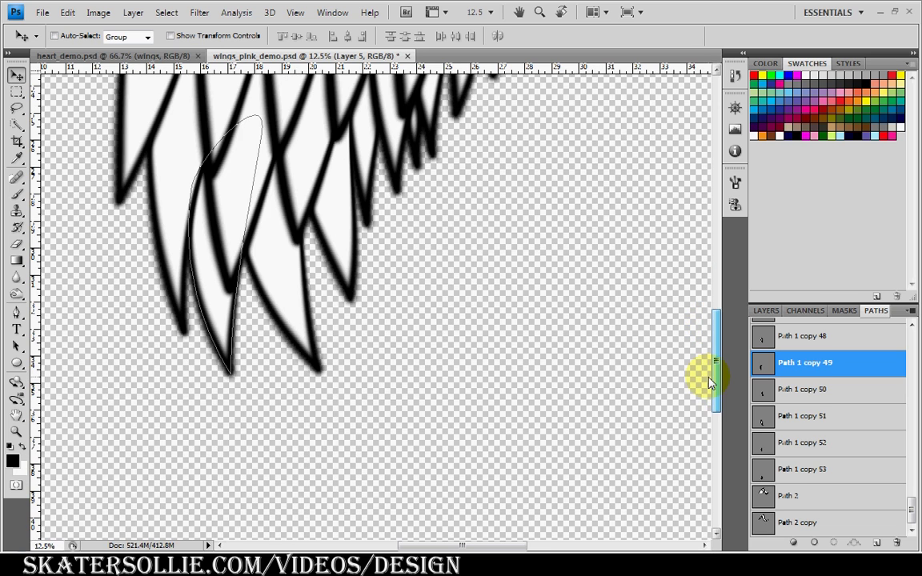
# - Select Path 1 copy 50 and add a new empty layer for it directly below Layer 5
pyautogui.click(816, 392)
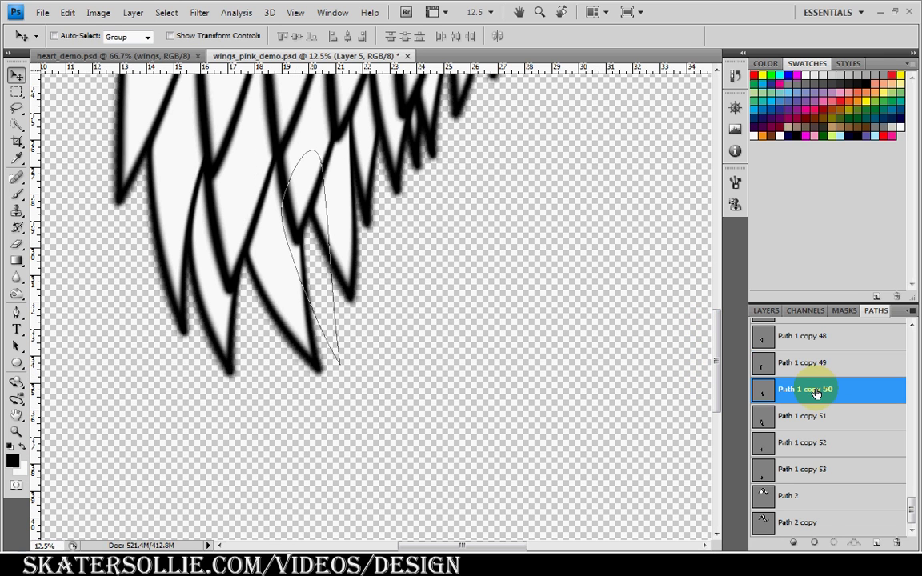
pyautogui.click(764, 311)
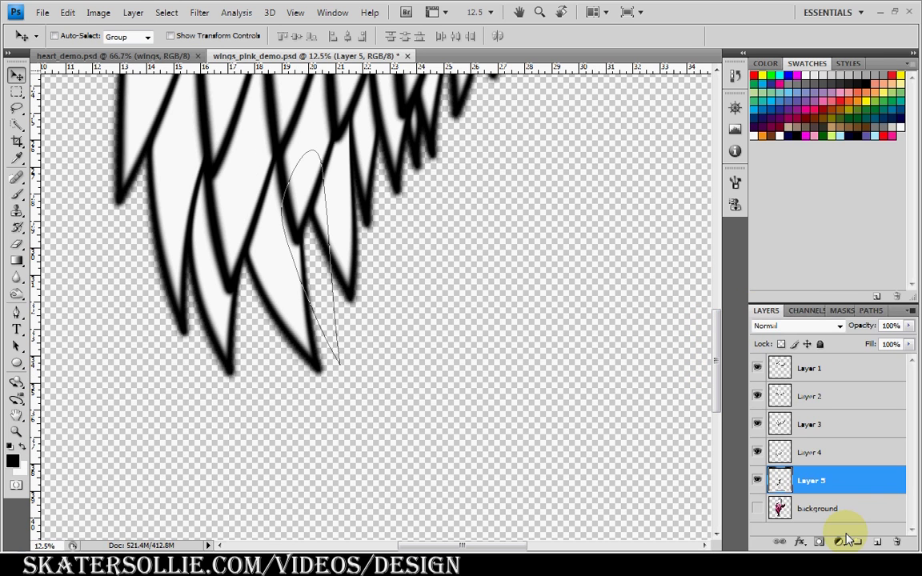
pyautogui.click(877, 541)
pyautogui.moveTo(832, 477); pyautogui.dragTo(843, 509)
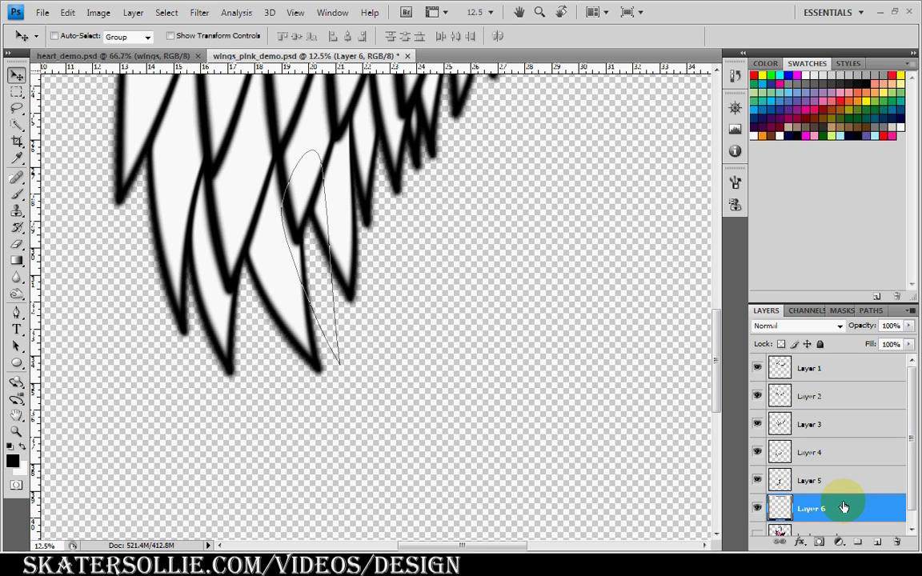
# - Fill the Path 1 copy 50 feather with white and stroke its outline with the black brush
pyautogui.click(870, 310)
pyautogui.press('x')
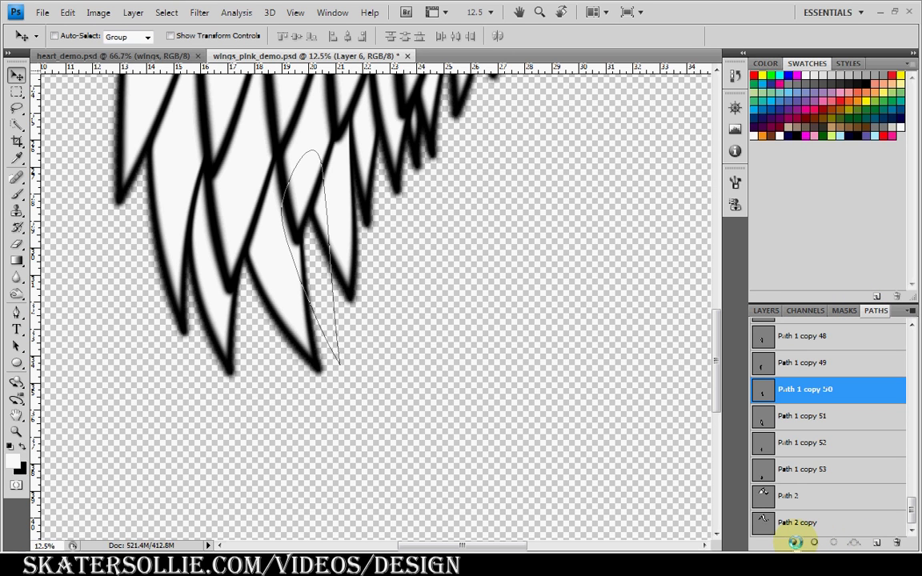
pyautogui.click(794, 542)
pyautogui.press('x')
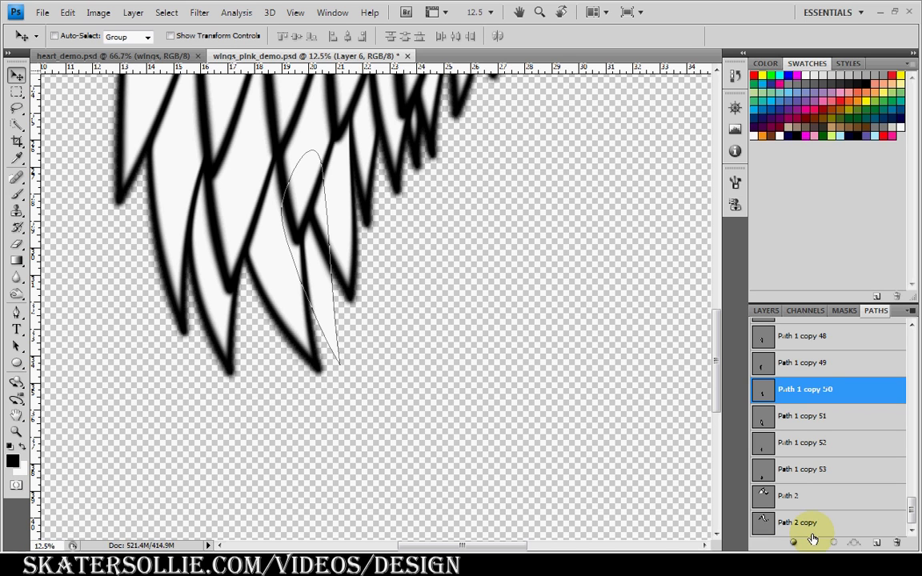
# - Fill the Path 1 copy 51 feather with white and stroke its outline with the black brush
pyautogui.click(790, 424)
pyautogui.click(796, 543)
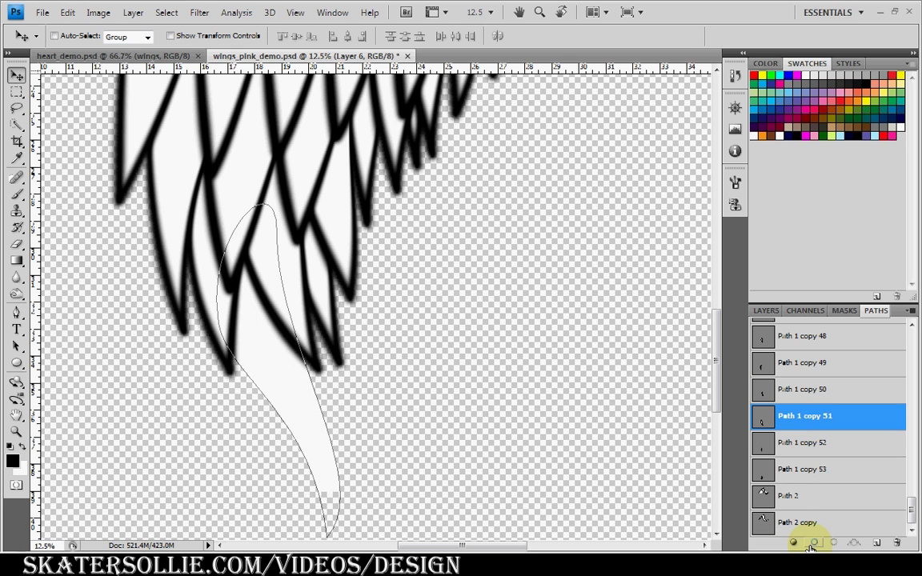
pyautogui.click(812, 544)
# - Select Path 1 copy 52 and add a new empty layer for it directly below Layer 6
pyautogui.click(794, 445)
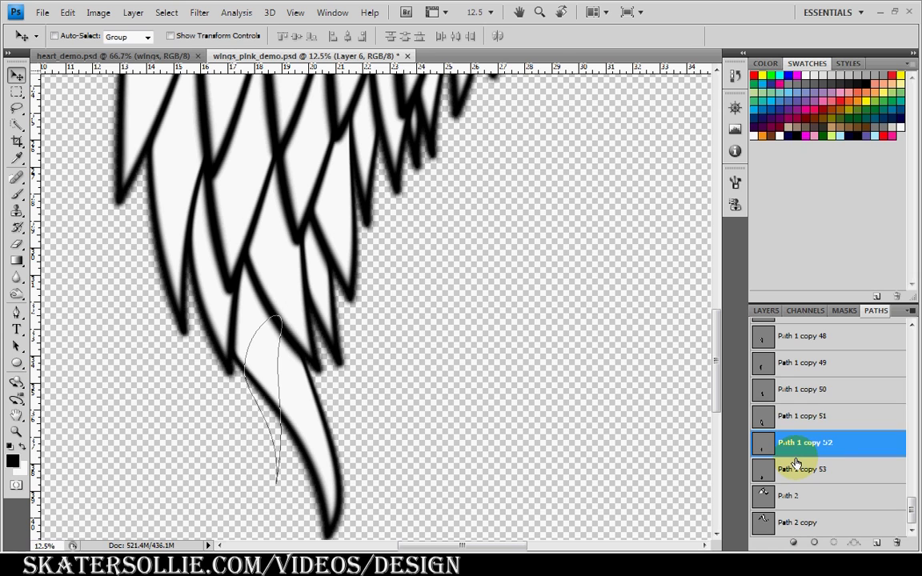
pyautogui.press('F7')
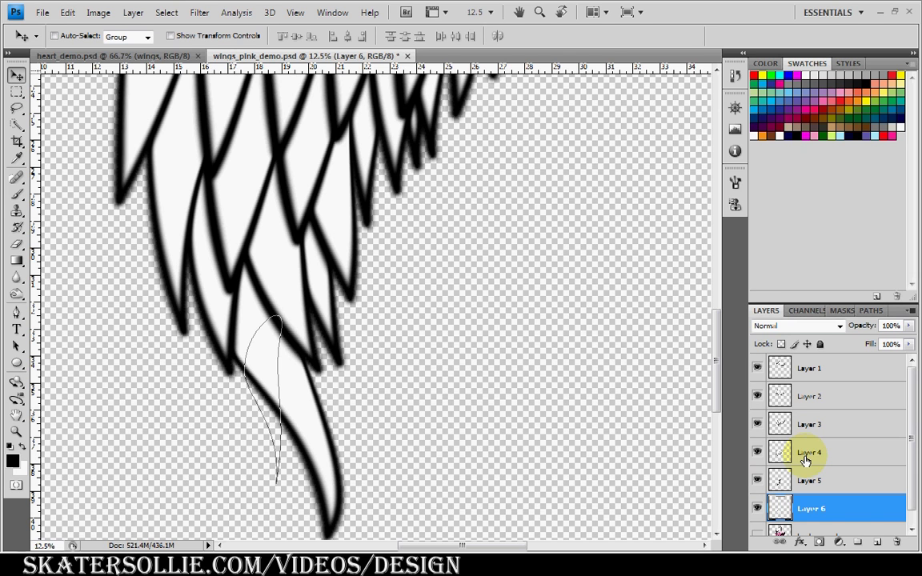
pyautogui.click(876, 541)
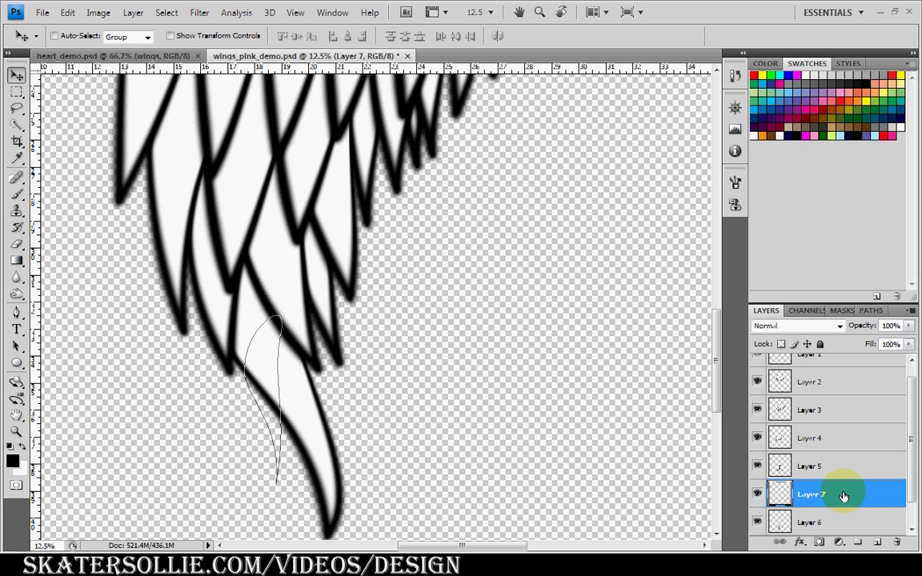
pyautogui.keyDown('shift'); pyautogui.click(846, 530); pyautogui.keyUp('shift')
pyautogui.moveTo(846, 531); pyautogui.dragTo(847, 533)
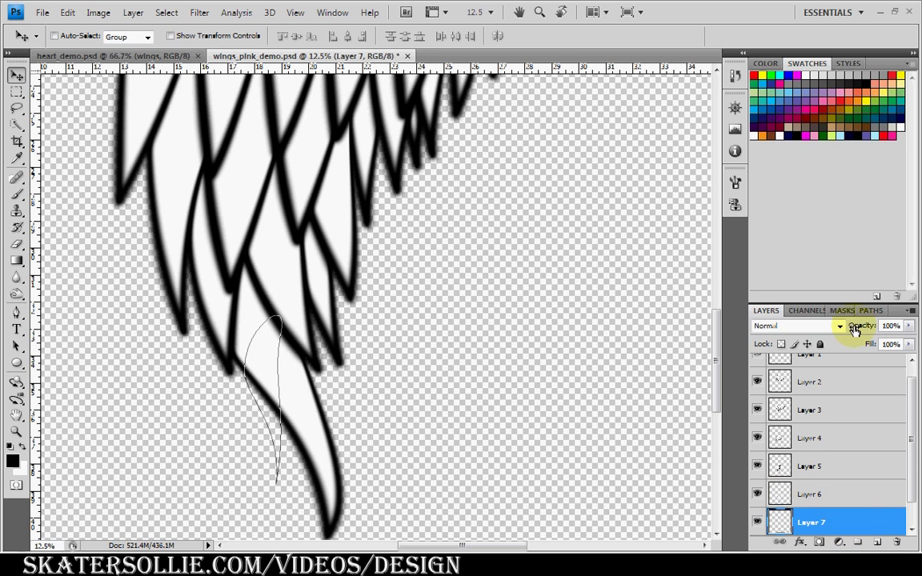
# - Fill the Path 1 copy 52 feather with white and stroke its outline with the black brush
pyautogui.click(870, 310)
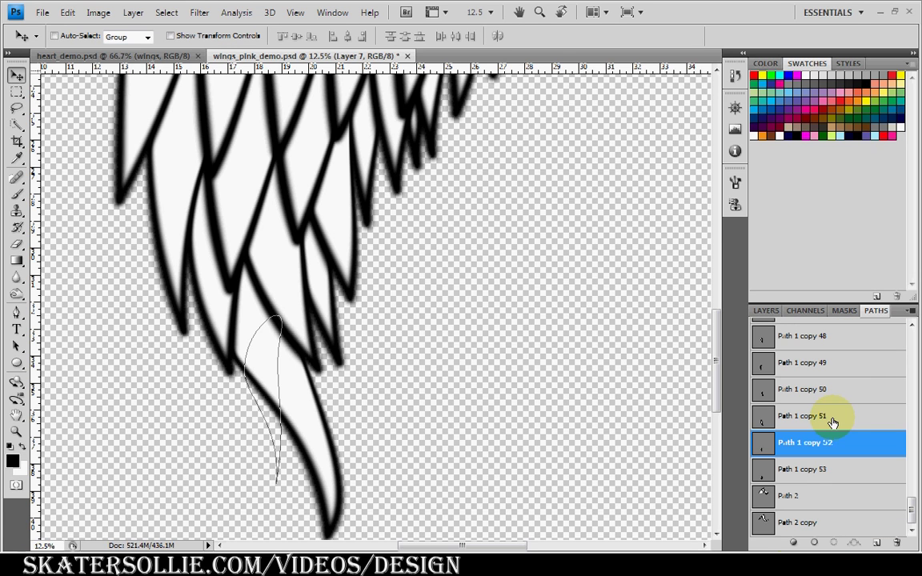
pyautogui.press('x')
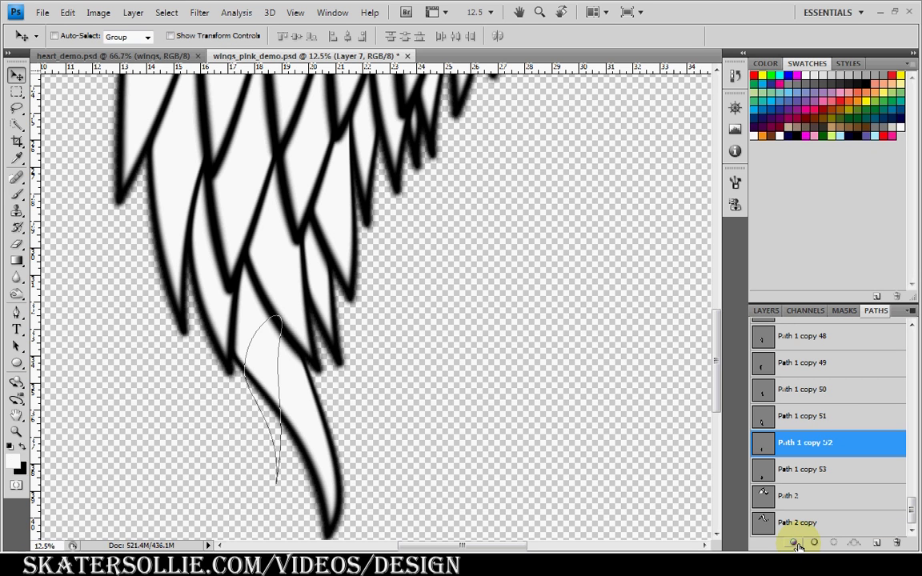
pyautogui.press('x')
pyautogui.click(812, 544)
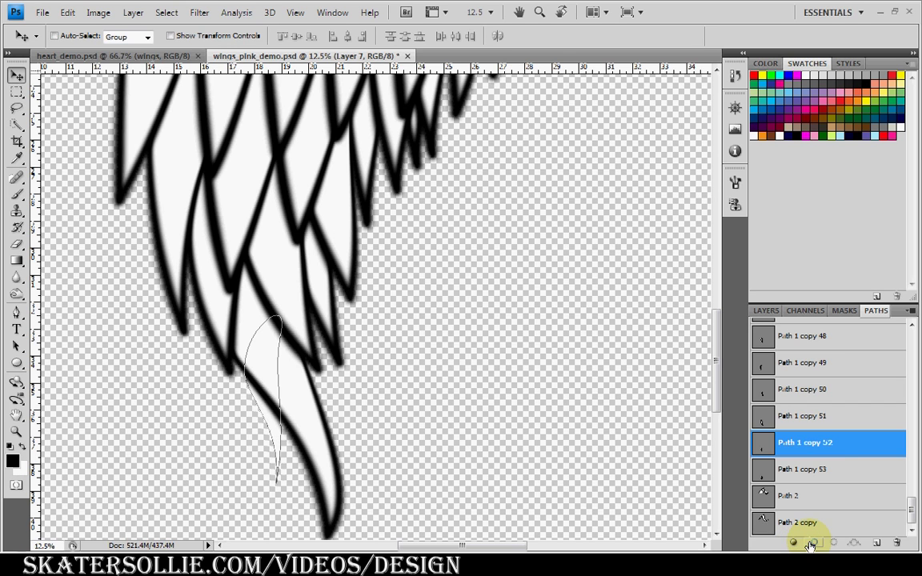
# - Select Path 1 copy 53 and add a new empty layer for it directly below Layer 7
pyautogui.click(829, 472)
pyautogui.press('x')
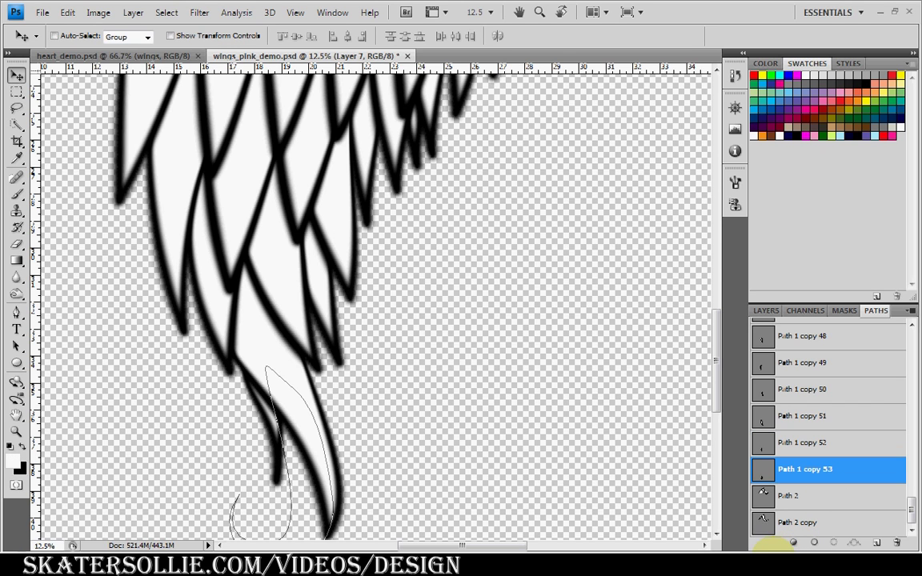
pyautogui.click(765, 311)
pyautogui.click(875, 544)
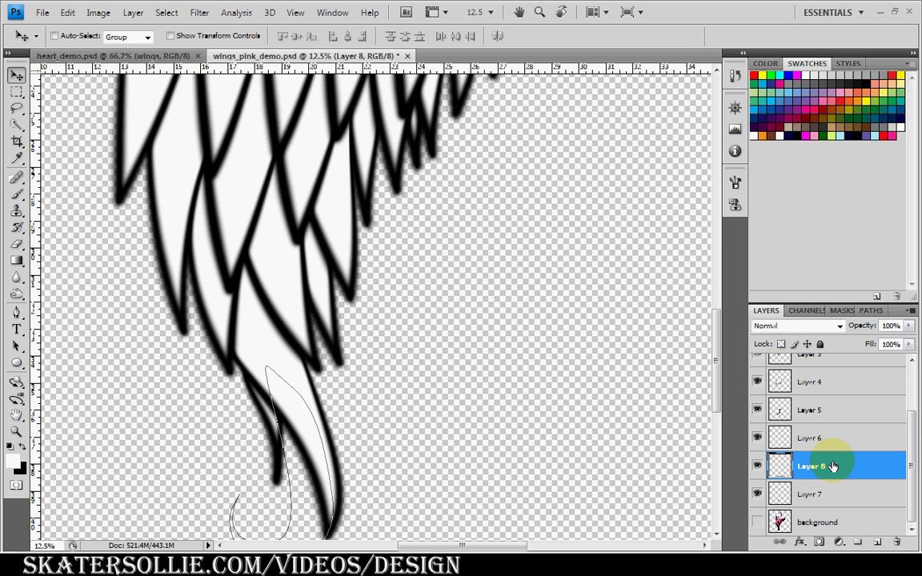
pyautogui.hotkey('ctrl', '[')
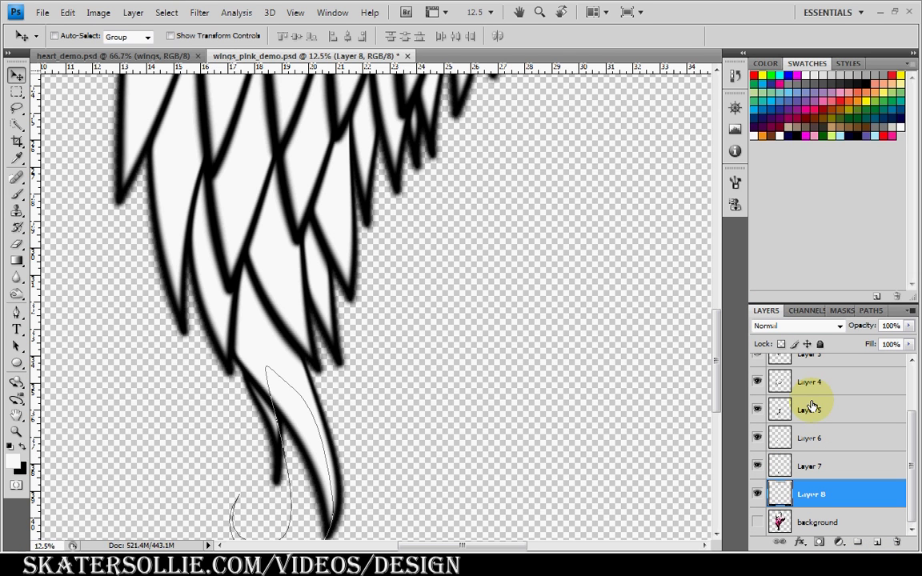
# - Fill the curled Path 1 copy 53 feather with white, undoing the mistaken black fill, and stroke its outline with the black brush
pyautogui.click(871, 312)
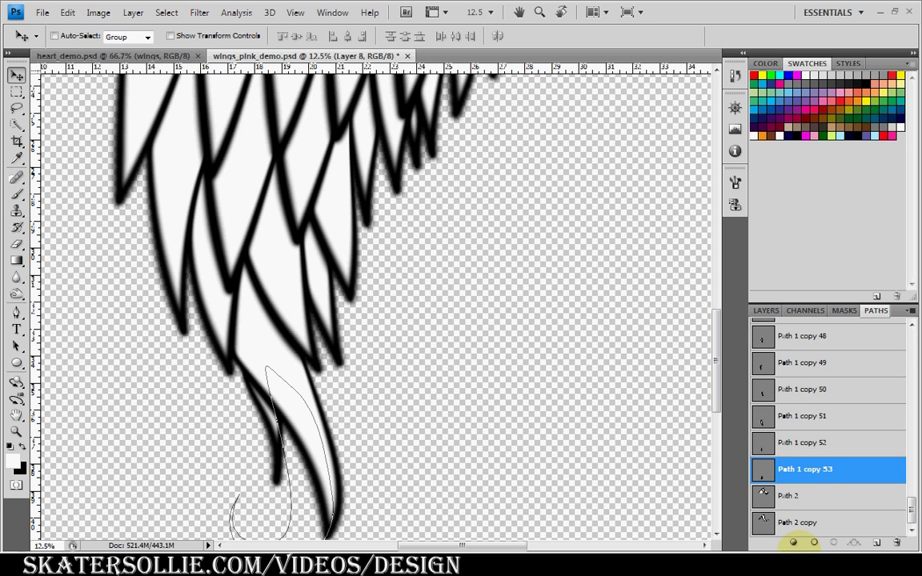
pyautogui.press('x')
pyautogui.click(794, 543)
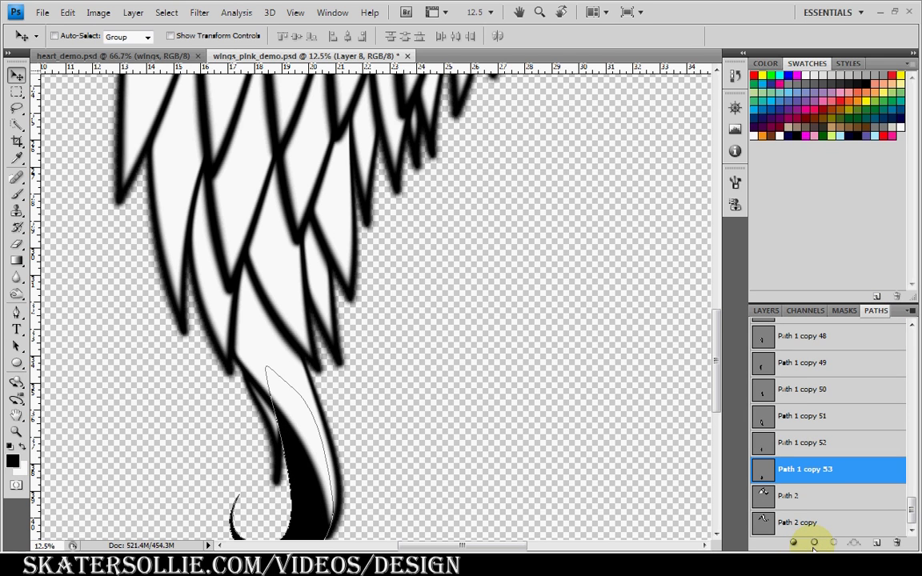
pyautogui.hotkey('ctrl', 'z')
pyautogui.scroll(-1, 814, 549)
pyautogui.hotkey('ctrl', 'shift', 'z')
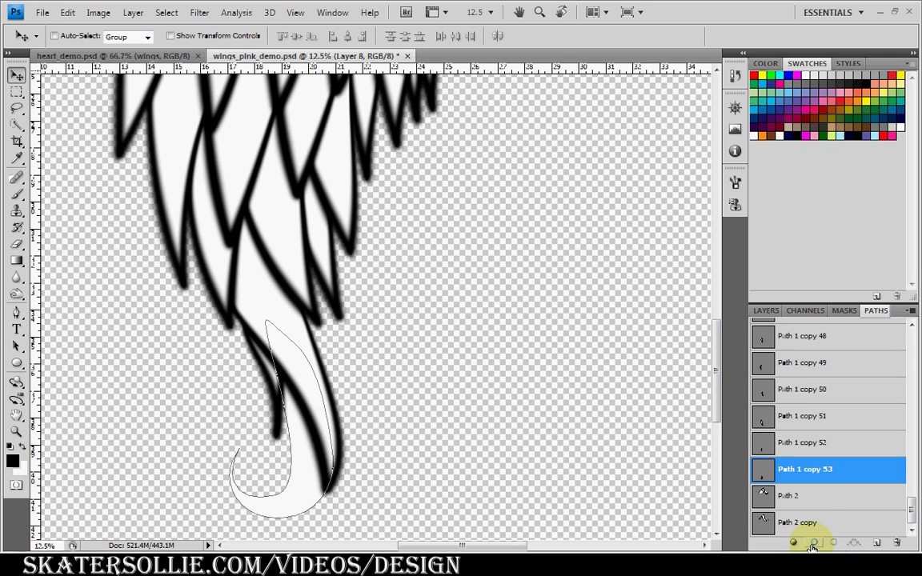
pyautogui.click(814, 543)
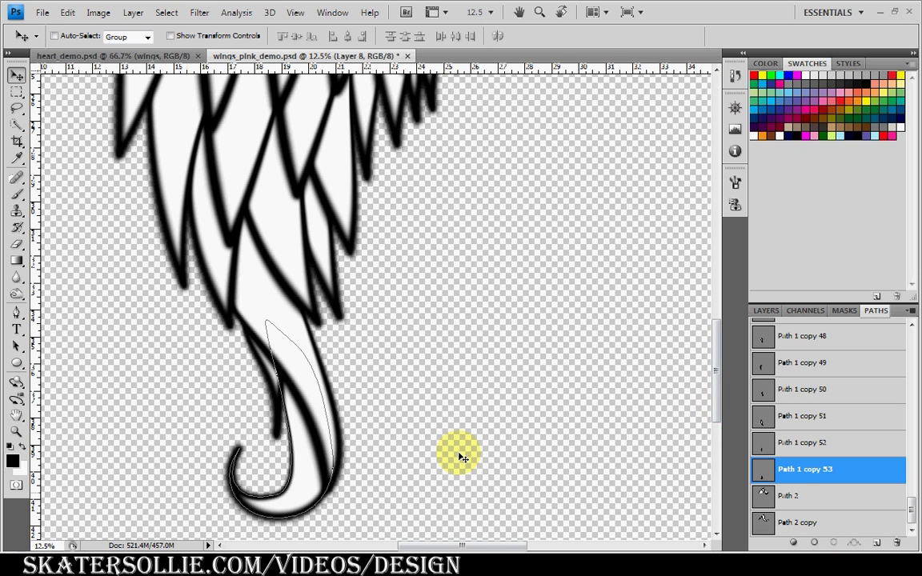
# - Review the whole wing at 5% zoom and display the outlines of the fill path and the stroke path
pyautogui.scroll(2, 462, 457)
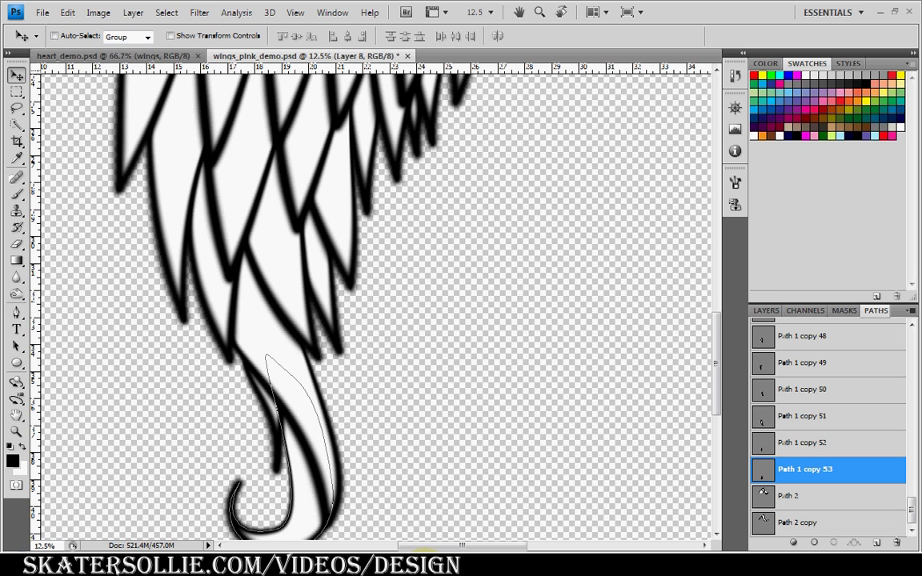
pyautogui.moveTo(412, 557)
pyautogui.hotkey('ctrl', '-')
pyautogui.hotkey('ctrl', '-')
pyautogui.hotkey('ctrl', '-')
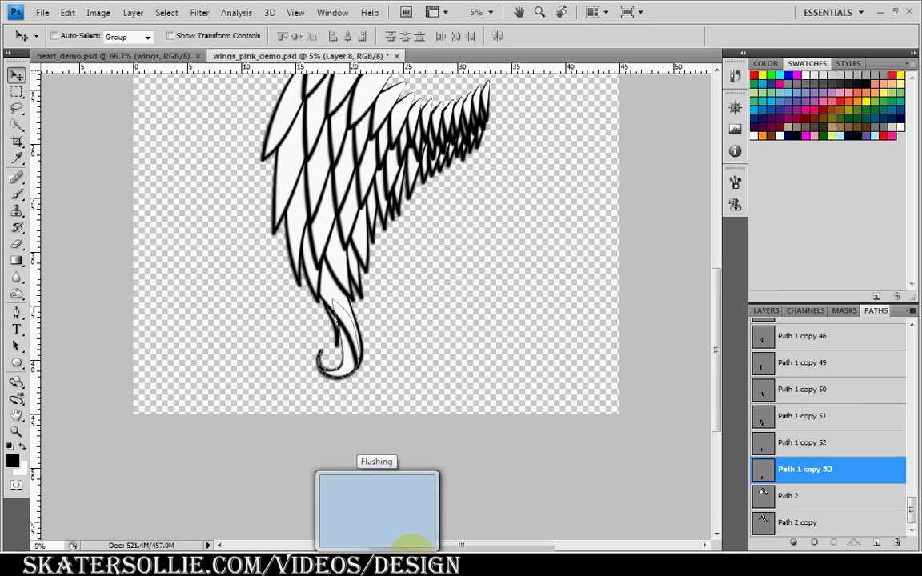
pyautogui.moveTo(412, 547); pyautogui.dragTo(410, 546)
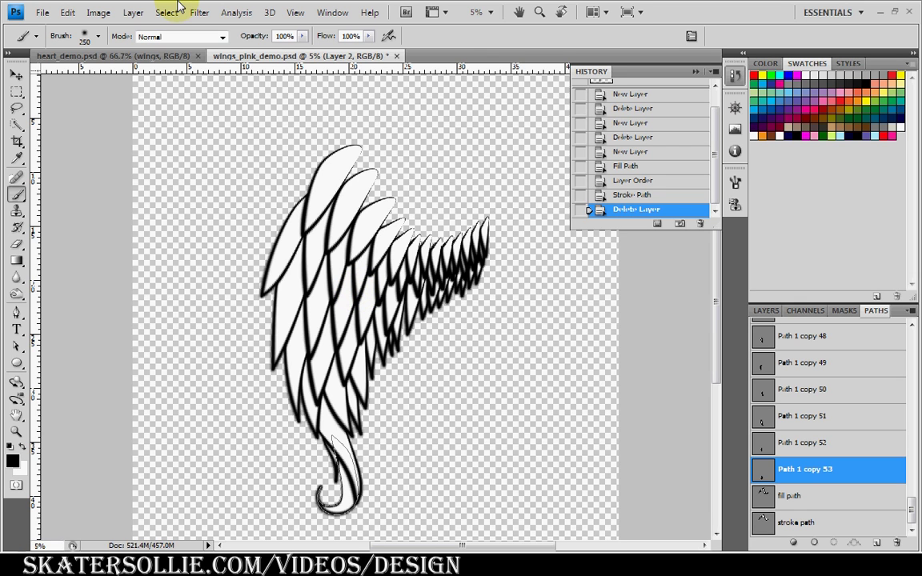
pyautogui.click(826, 503)
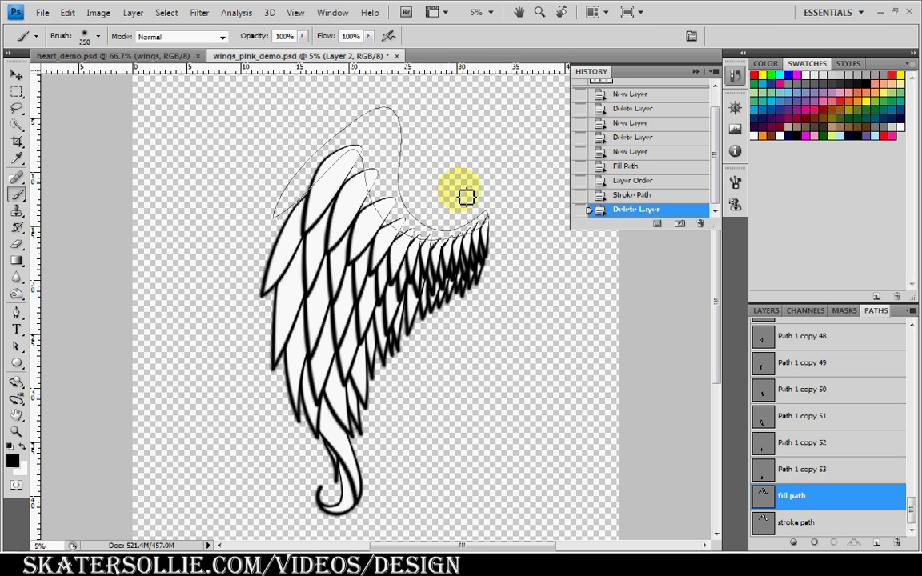
pyautogui.click(791, 525)
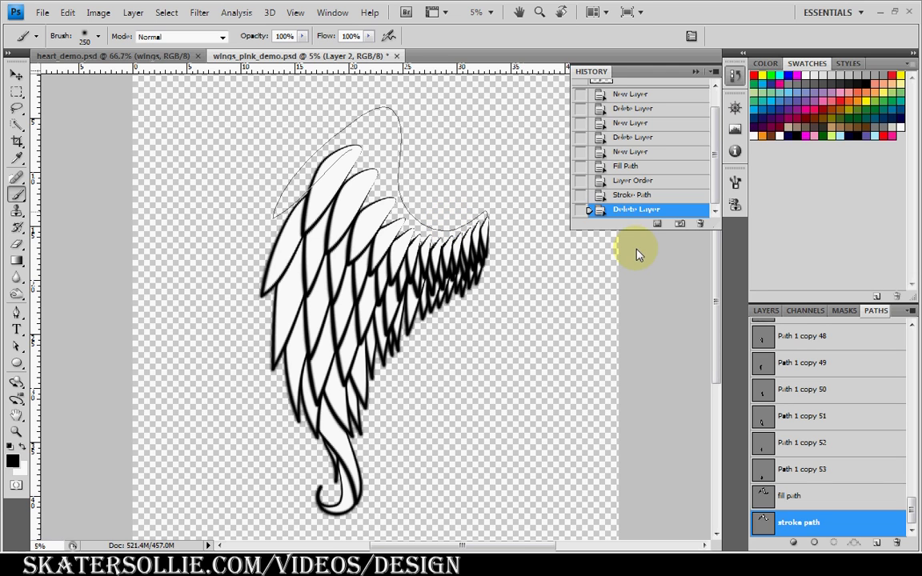
# - Add a new empty layer above Layer 1 for the upper edge of the wing
pyautogui.click(764, 310)
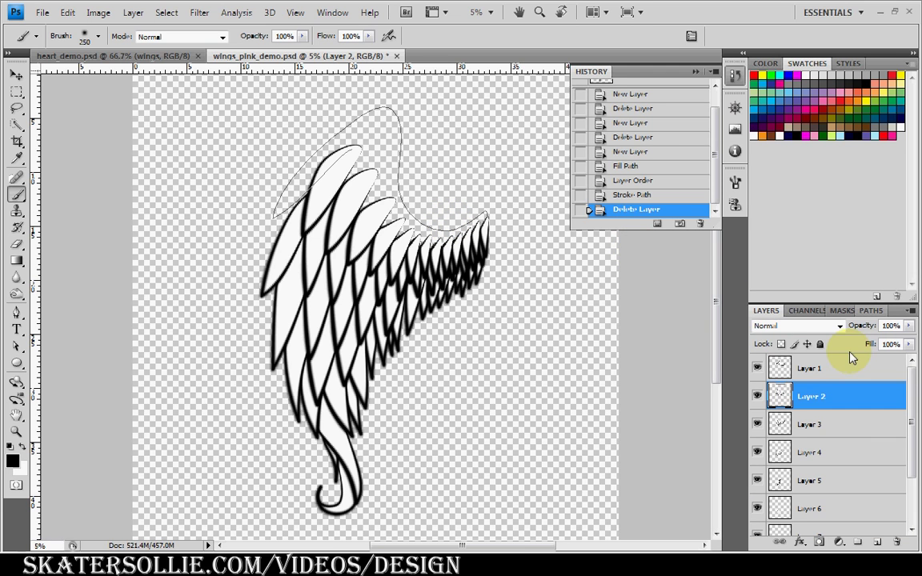
pyautogui.click(851, 362)
pyautogui.click(874, 543)
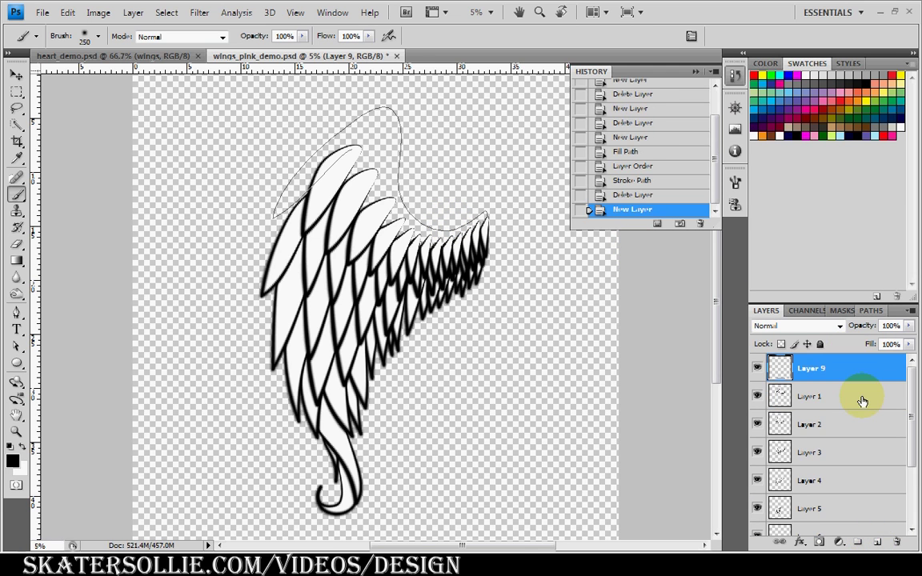
# - Fill the saved fill path along the wing's upper edge with white on the new layer
pyautogui.click(876, 313)
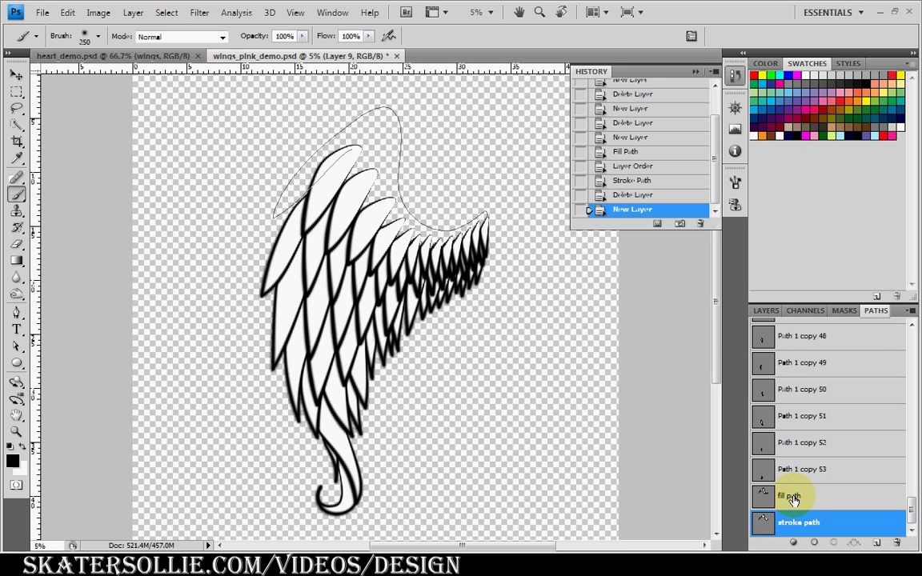
pyautogui.click(809, 497)
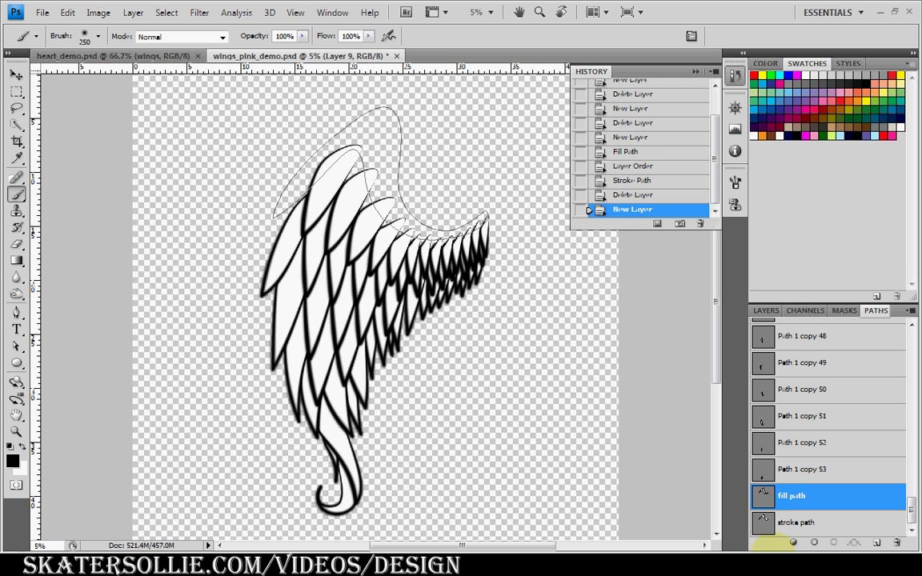
pyautogui.press('x')
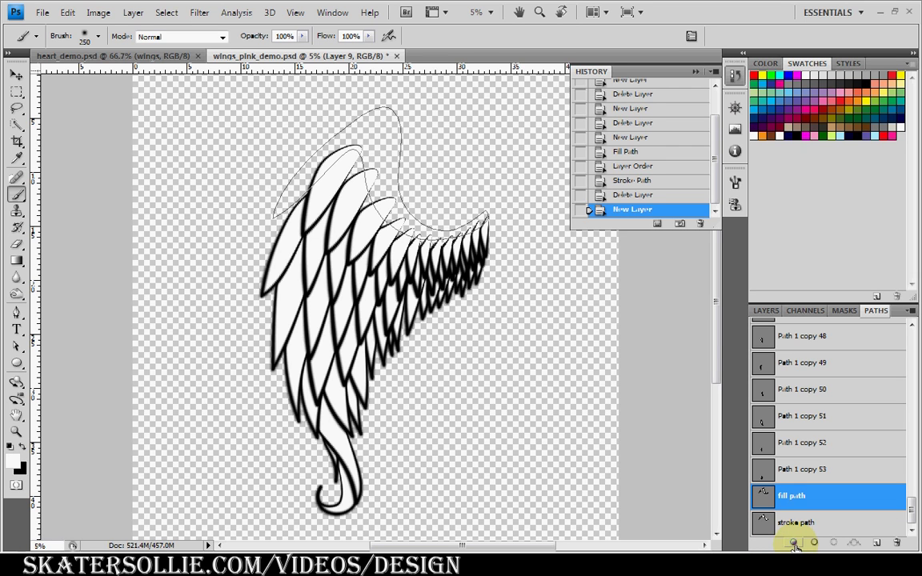
pyautogui.click(793, 542)
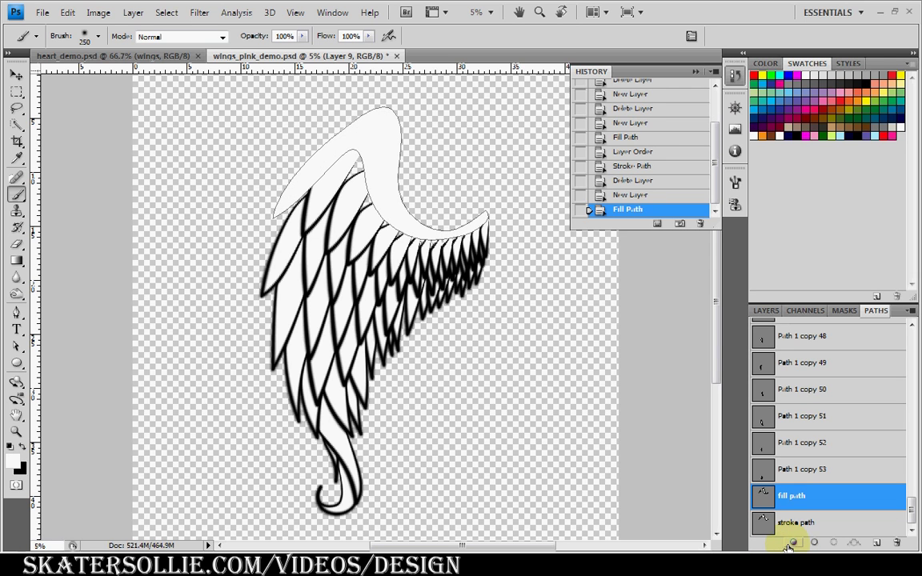
# - Move the layer with the white upper wing edge directly below Layer 1 and return to the saved paths
pyautogui.click(766, 311)
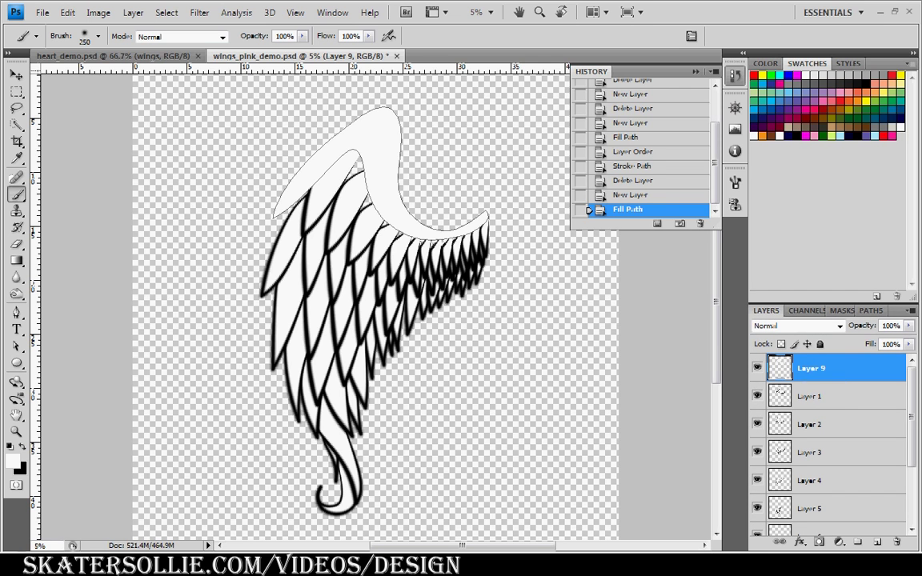
pyautogui.moveTo(815, 371); pyautogui.dragTo(801, 393)
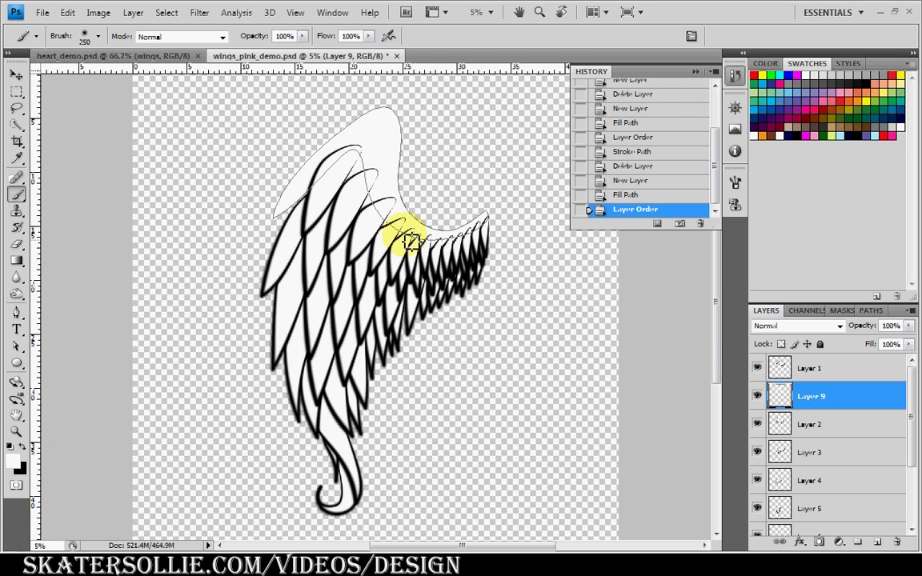
pyautogui.click(600, 368)
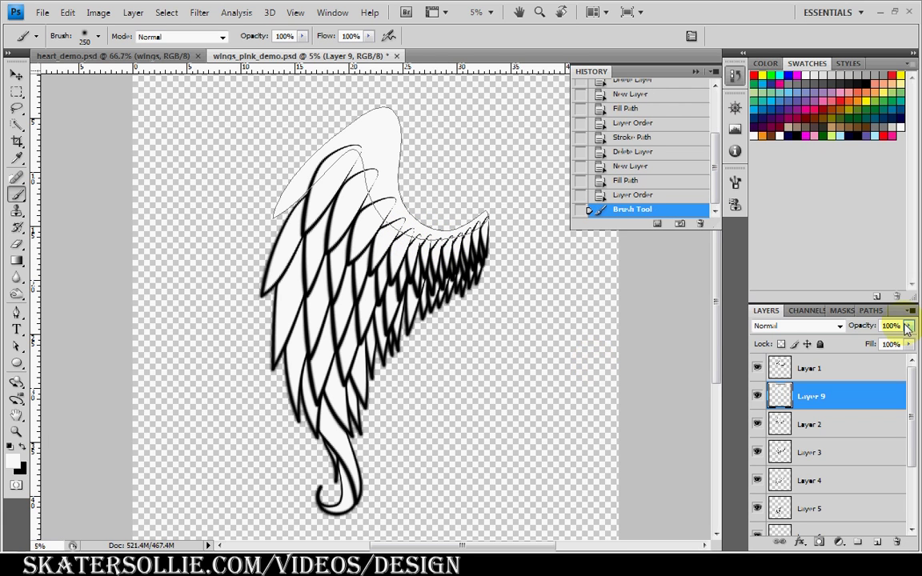
pyautogui.click(870, 310)
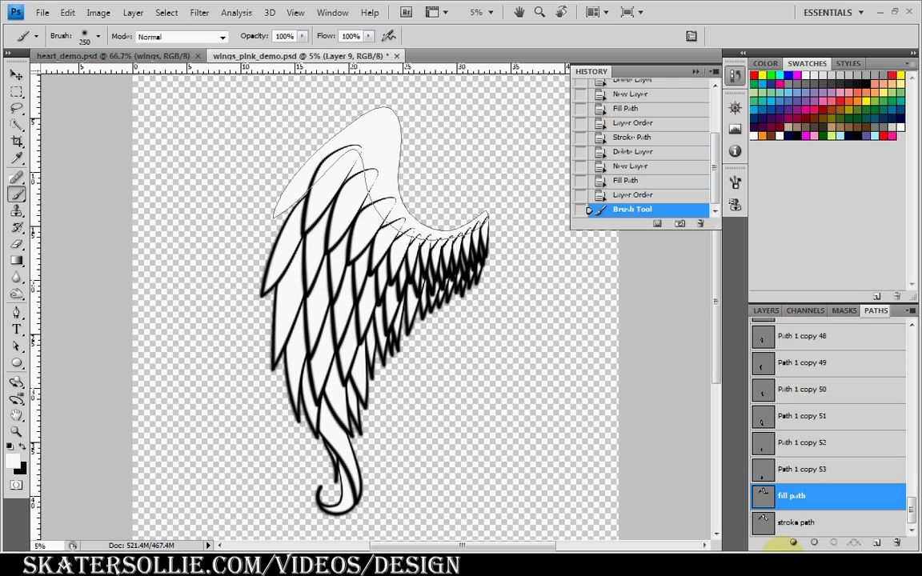
# - Stroke the saved stroke path along the wing's upper edge with a black brush on Layer 9
pyautogui.click(822, 524)
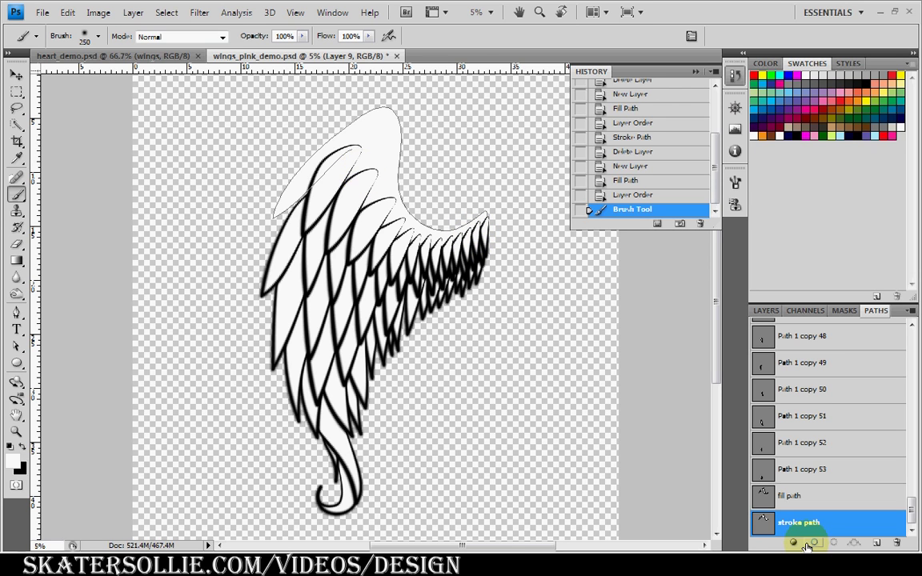
pyautogui.press('x')
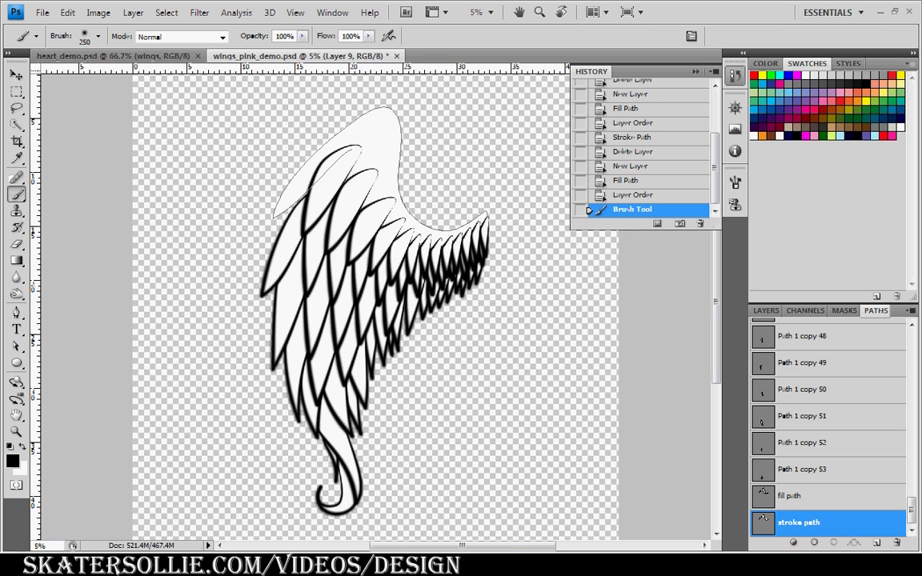
pyautogui.press('Return')
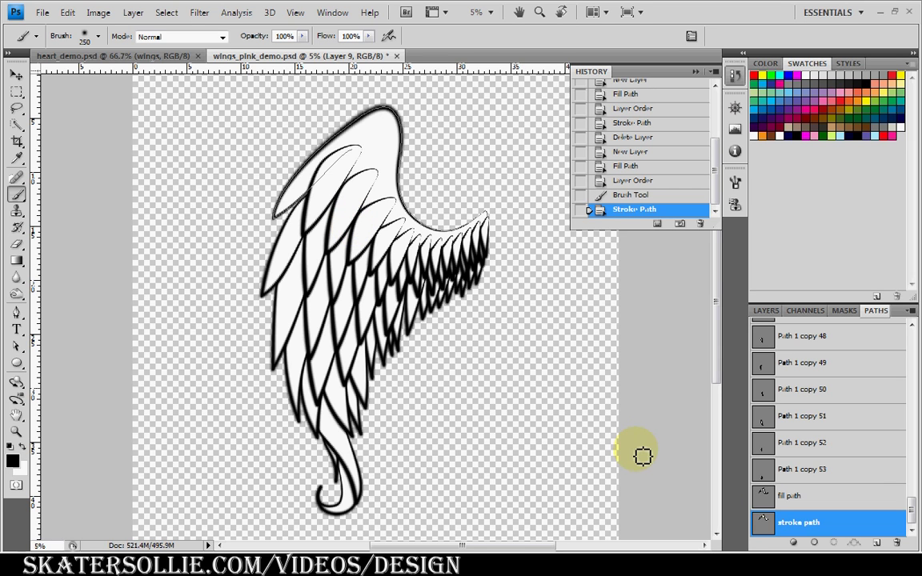
# - Load the saved fill path as a selection and make Layer 1 the active layer
pyautogui.click(767, 501)
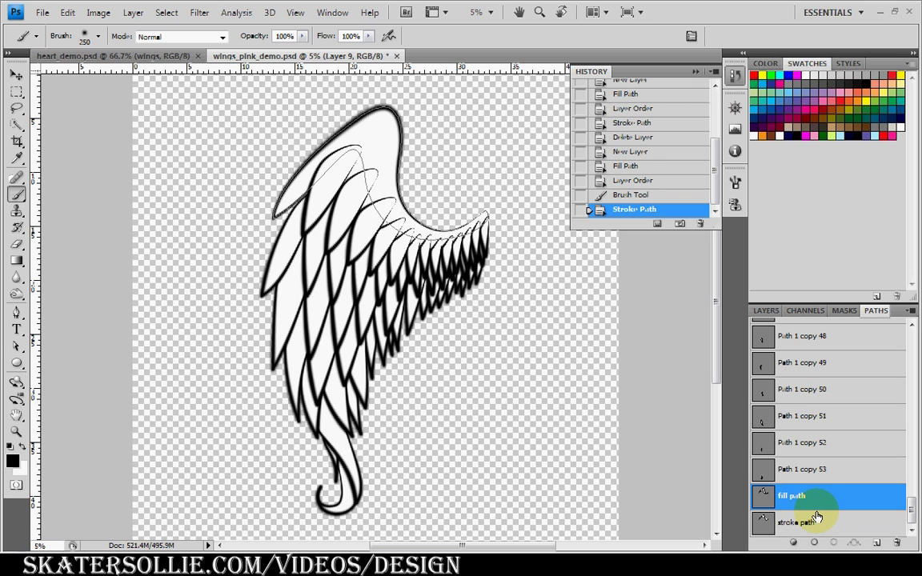
pyautogui.hotkey('ctrl', 'Return')
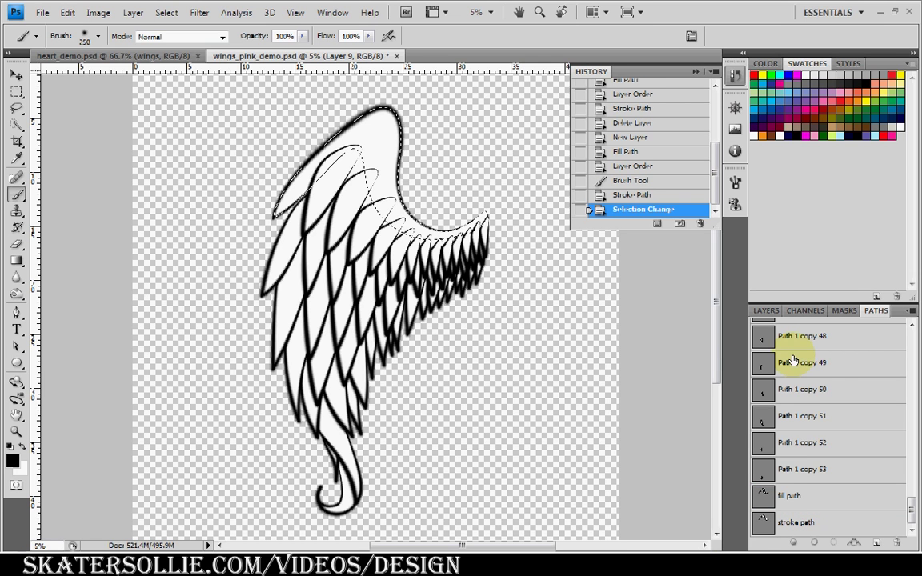
pyautogui.click(765, 311)
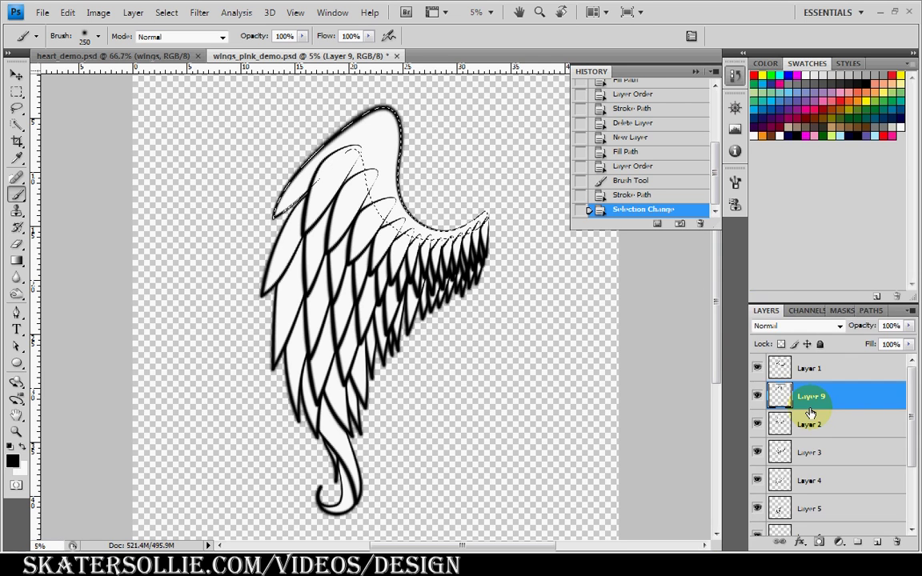
pyautogui.click(815, 368)
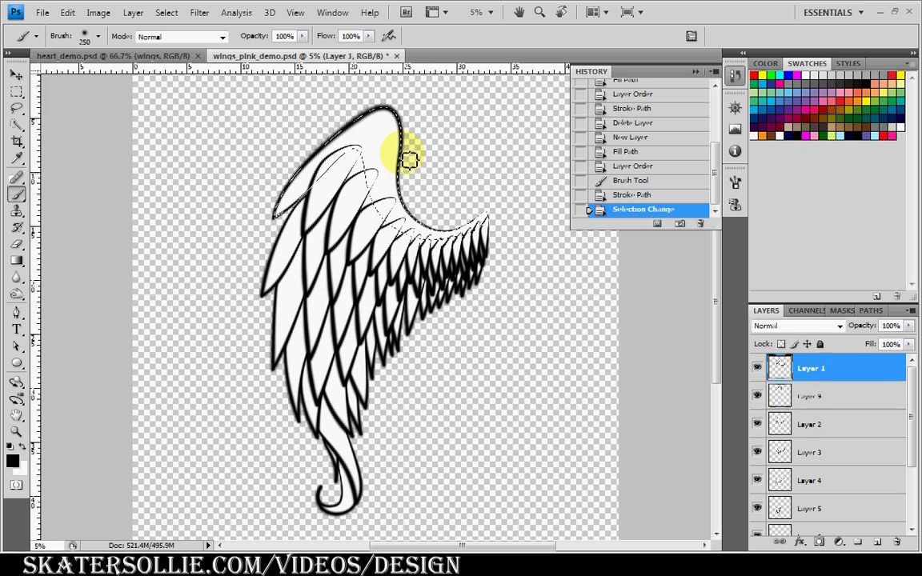
# - Paint white inside the selection on Layer 1 to cover the feather lines that overlap the upper wing section
pyautogui.moveTo(371, 153); pyautogui.dragTo(396, 211)
pyautogui.hotkey('ctrl', 'z')
pyautogui.press('x')
pyautogui.hotkey('ctrl', '+')
pyautogui.hotkey('ctrl', '+')
pyautogui.hotkey('ctrl', '+')
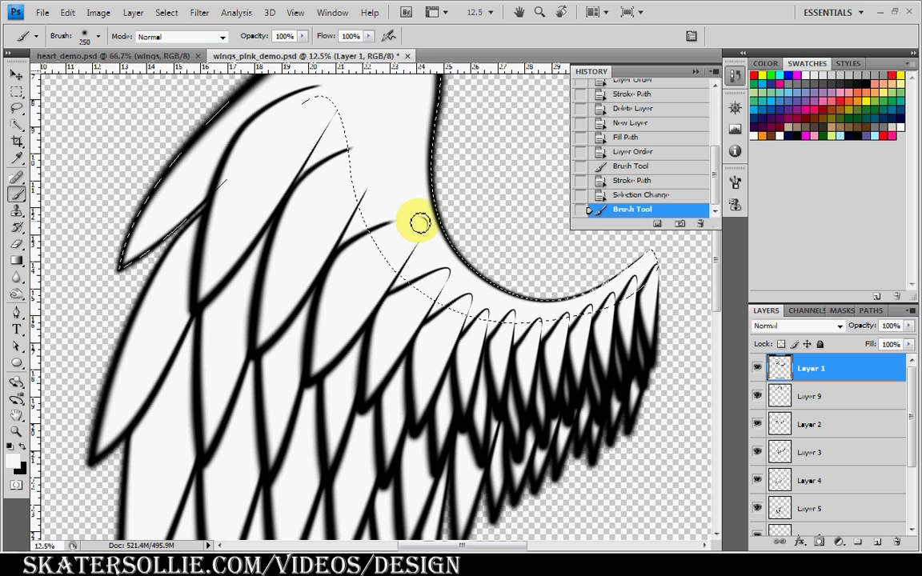
pyautogui.moveTo(420, 237)
pyautogui.mouseDown()
pyautogui.moveTo(432, 278)
pyautogui.moveTo(442, 270)
pyautogui.moveTo(502, 319)
pyautogui.moveTo(579, 317)
pyautogui.moveTo(649, 276)
pyautogui.moveTo(579, 319)
pyautogui.moveTo(436, 308)
pyautogui.moveTo(483, 324)
pyautogui.moveTo(420, 280)
pyautogui.mouseUp()
pyautogui.click(421, 279)
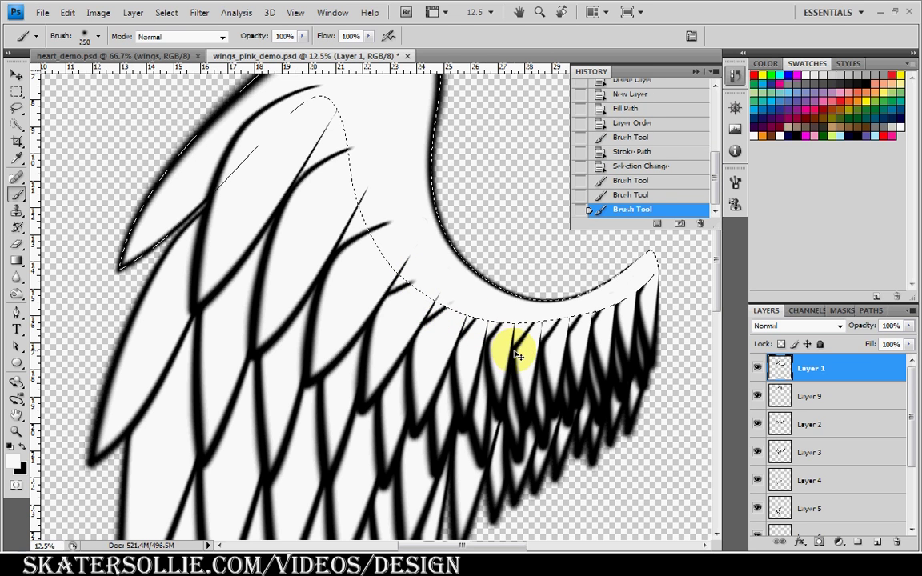
# - Clear the selection and brush white over the upper ends of the feather lines on Layer 1 to shorten them
pyautogui.hotkey('ctrl', 'd')
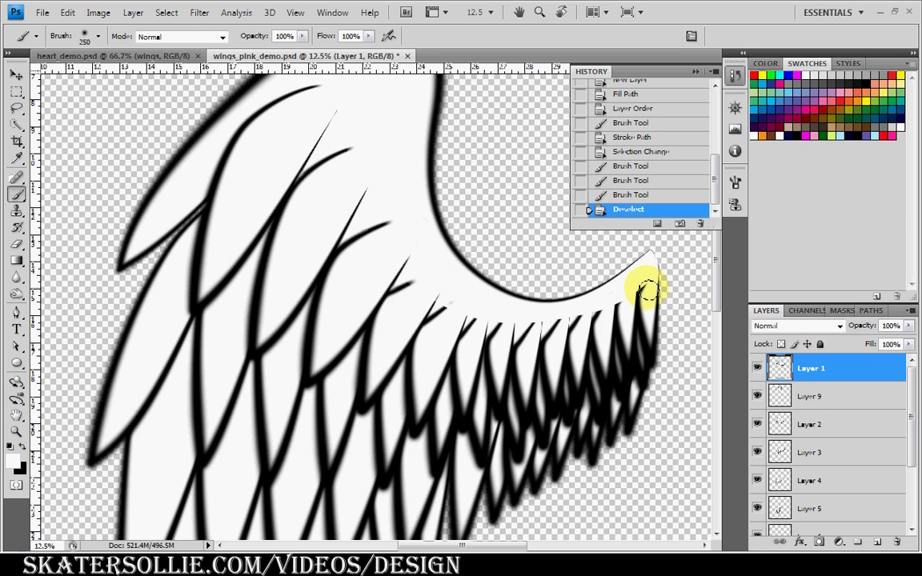
pyautogui.moveTo(648, 292)
pyautogui.mouseDown()
pyautogui.moveTo(534, 324)
pyautogui.moveTo(449, 300)
pyautogui.moveTo(506, 318)
pyautogui.moveTo(421, 274)
pyautogui.moveTo(344, 104)
pyautogui.moveTo(428, 299)
pyautogui.mouseUp()
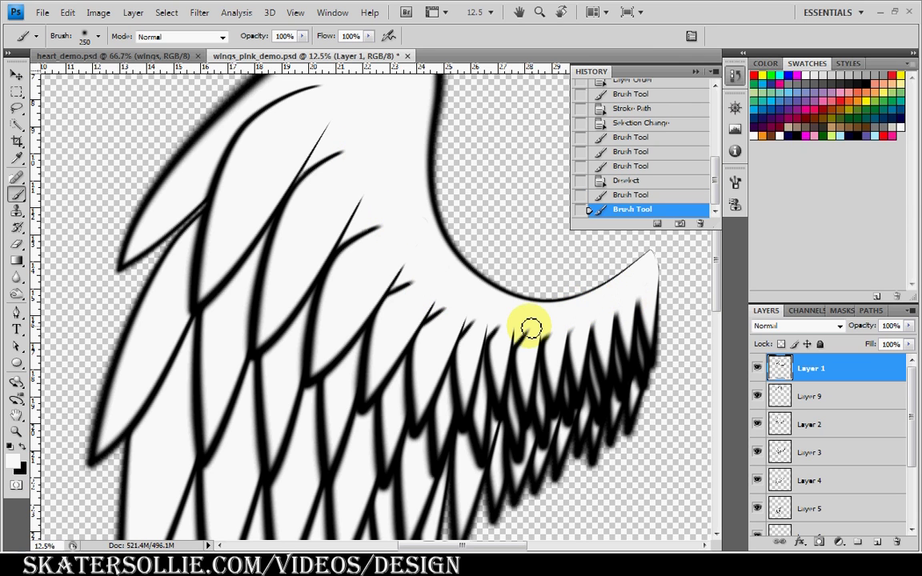
pyautogui.click(386, 223)
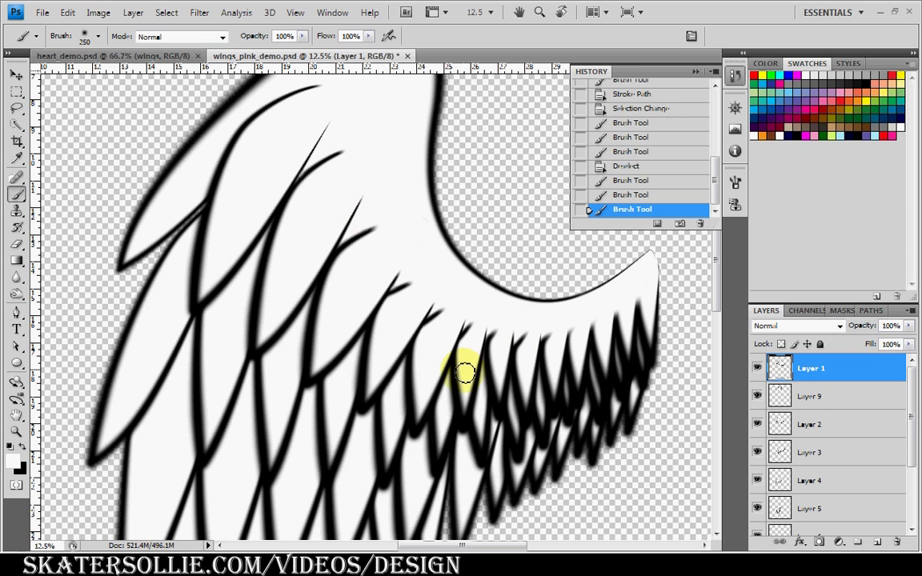